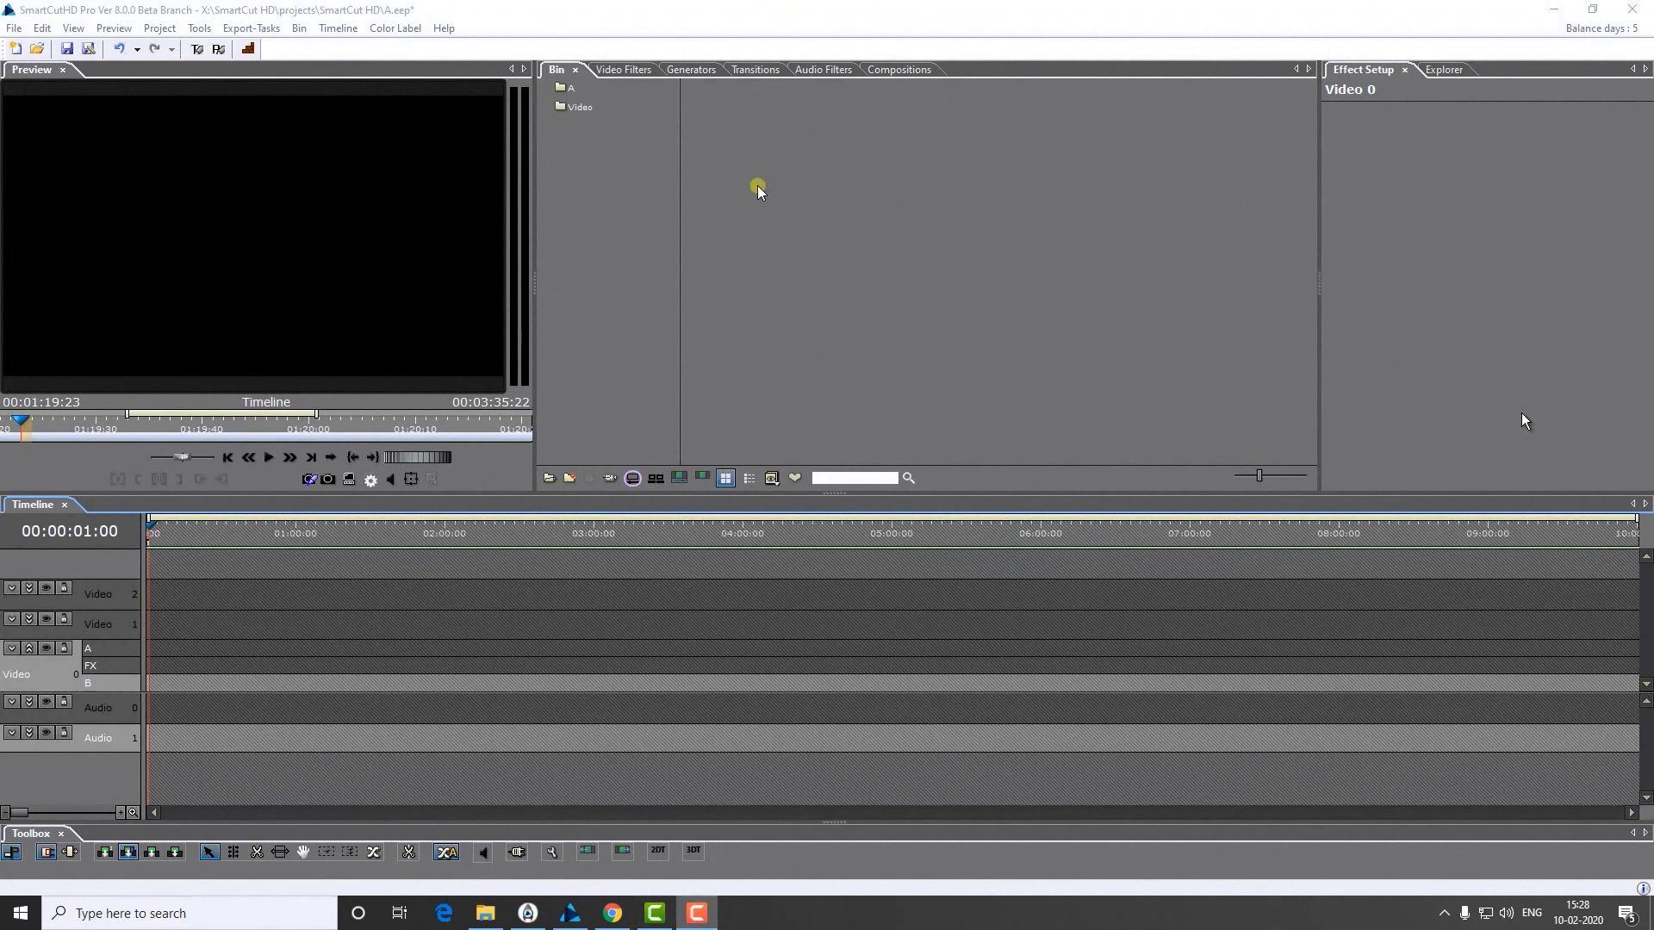
Step: Import the timeline clip of the HD_Muslim_Yaar Di Hai Shadi_P252 project from the Barat folder of Mus_Ceremony Projects into the bin
left_click(911, 70)
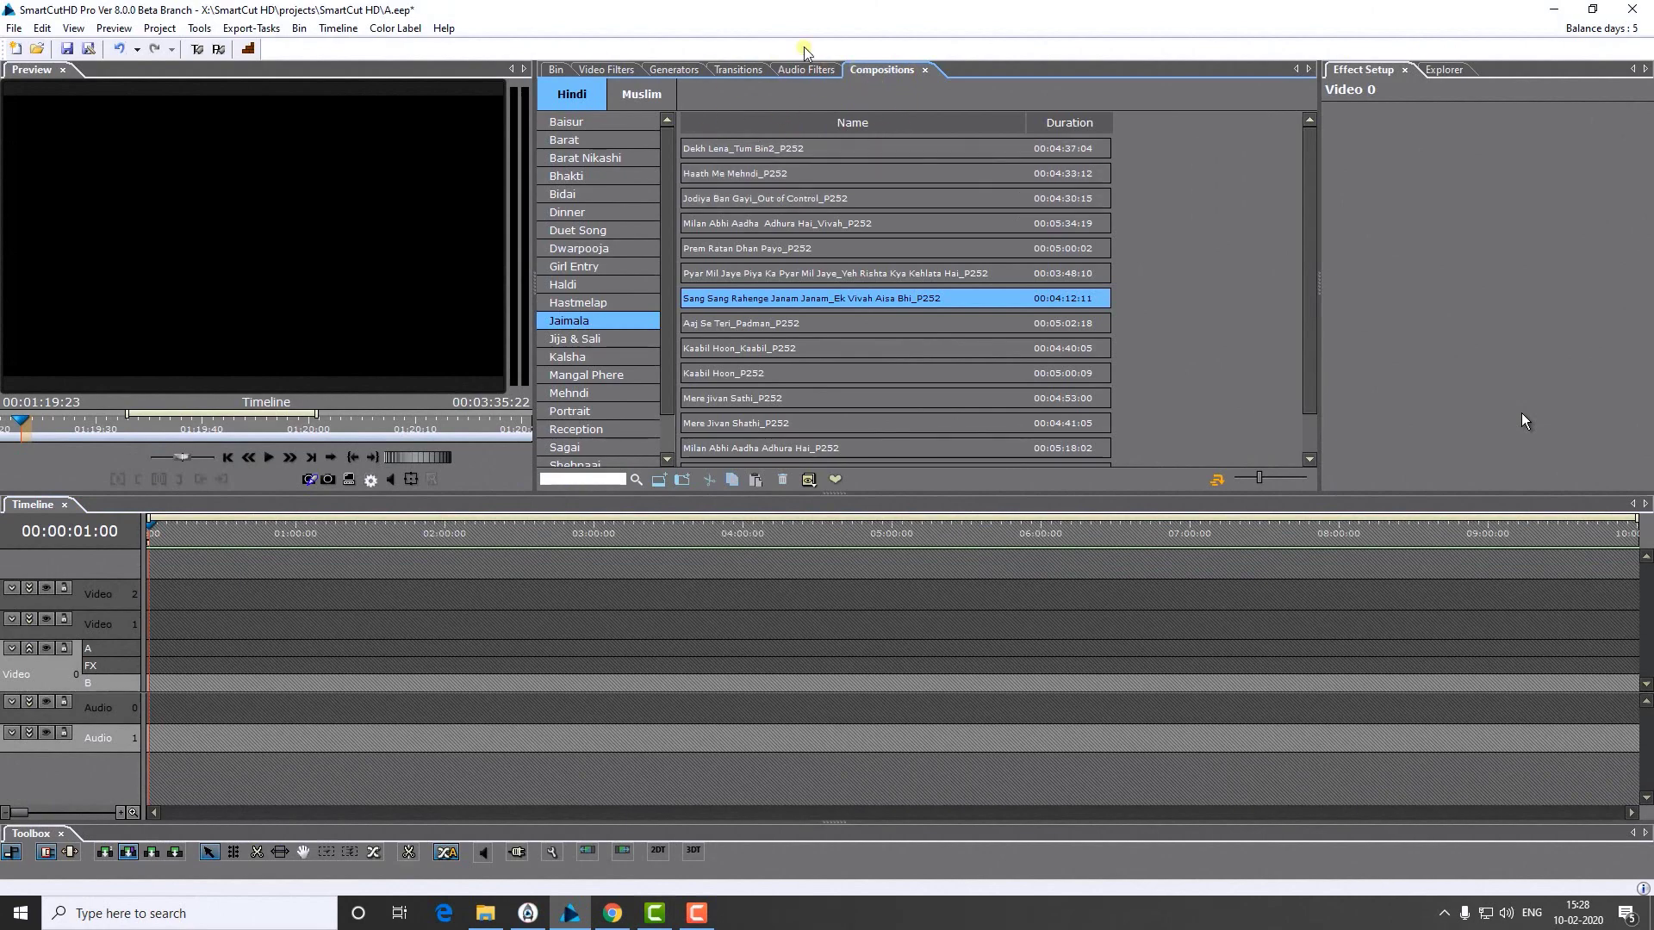
left_click(556, 71)
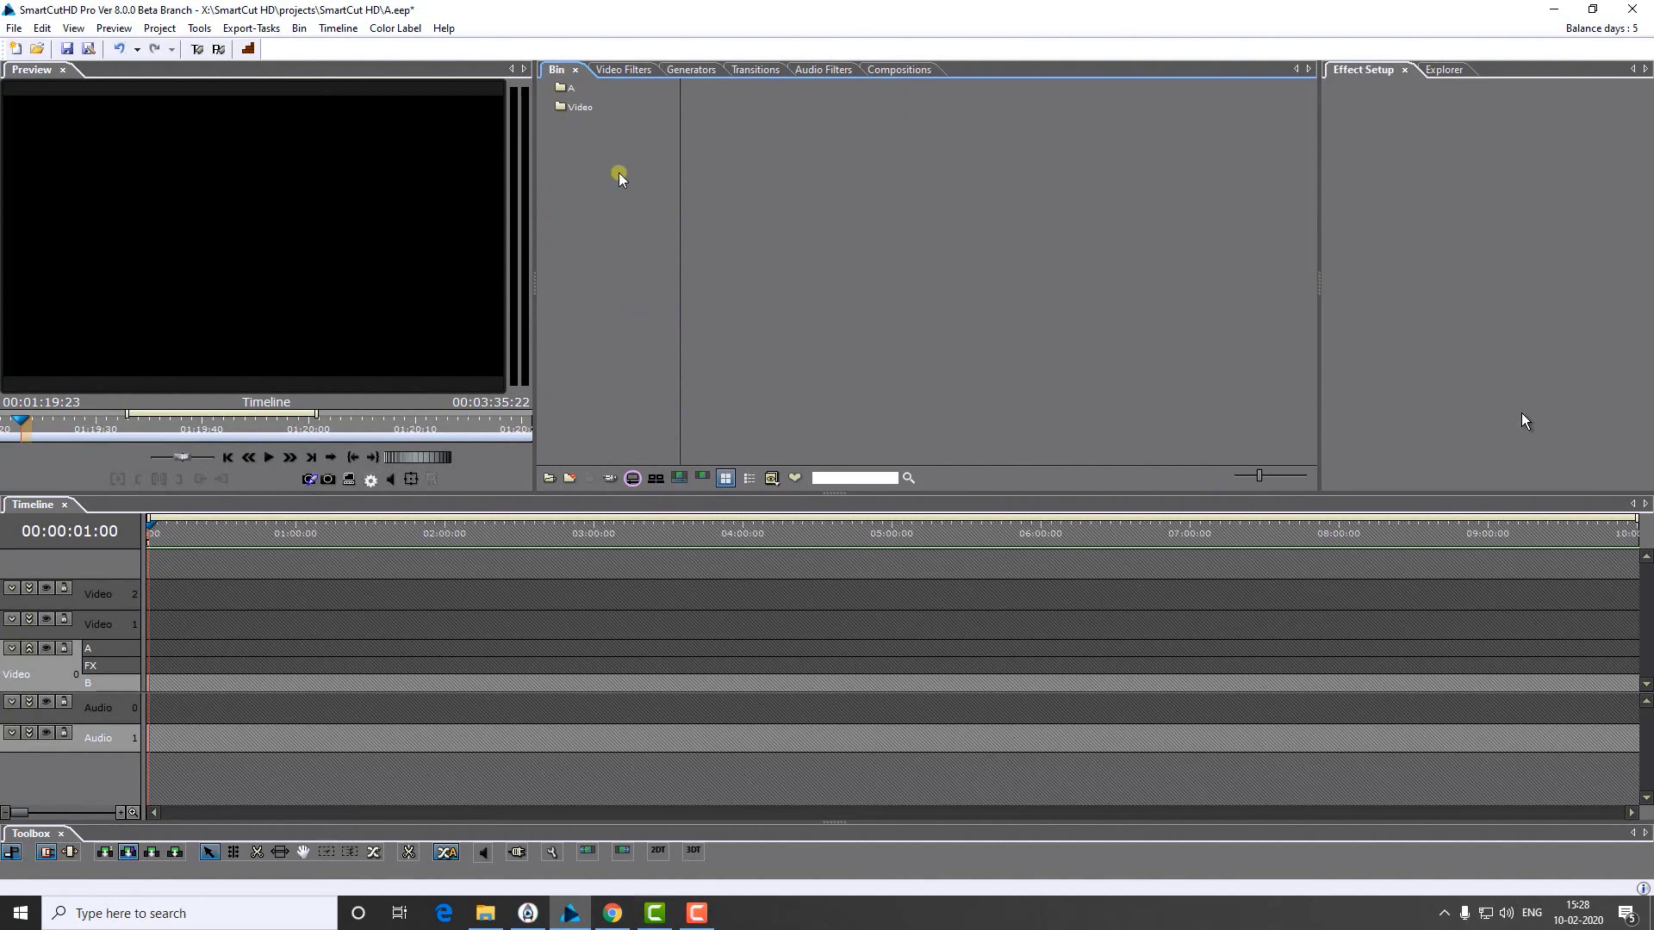
right_click(750, 170)
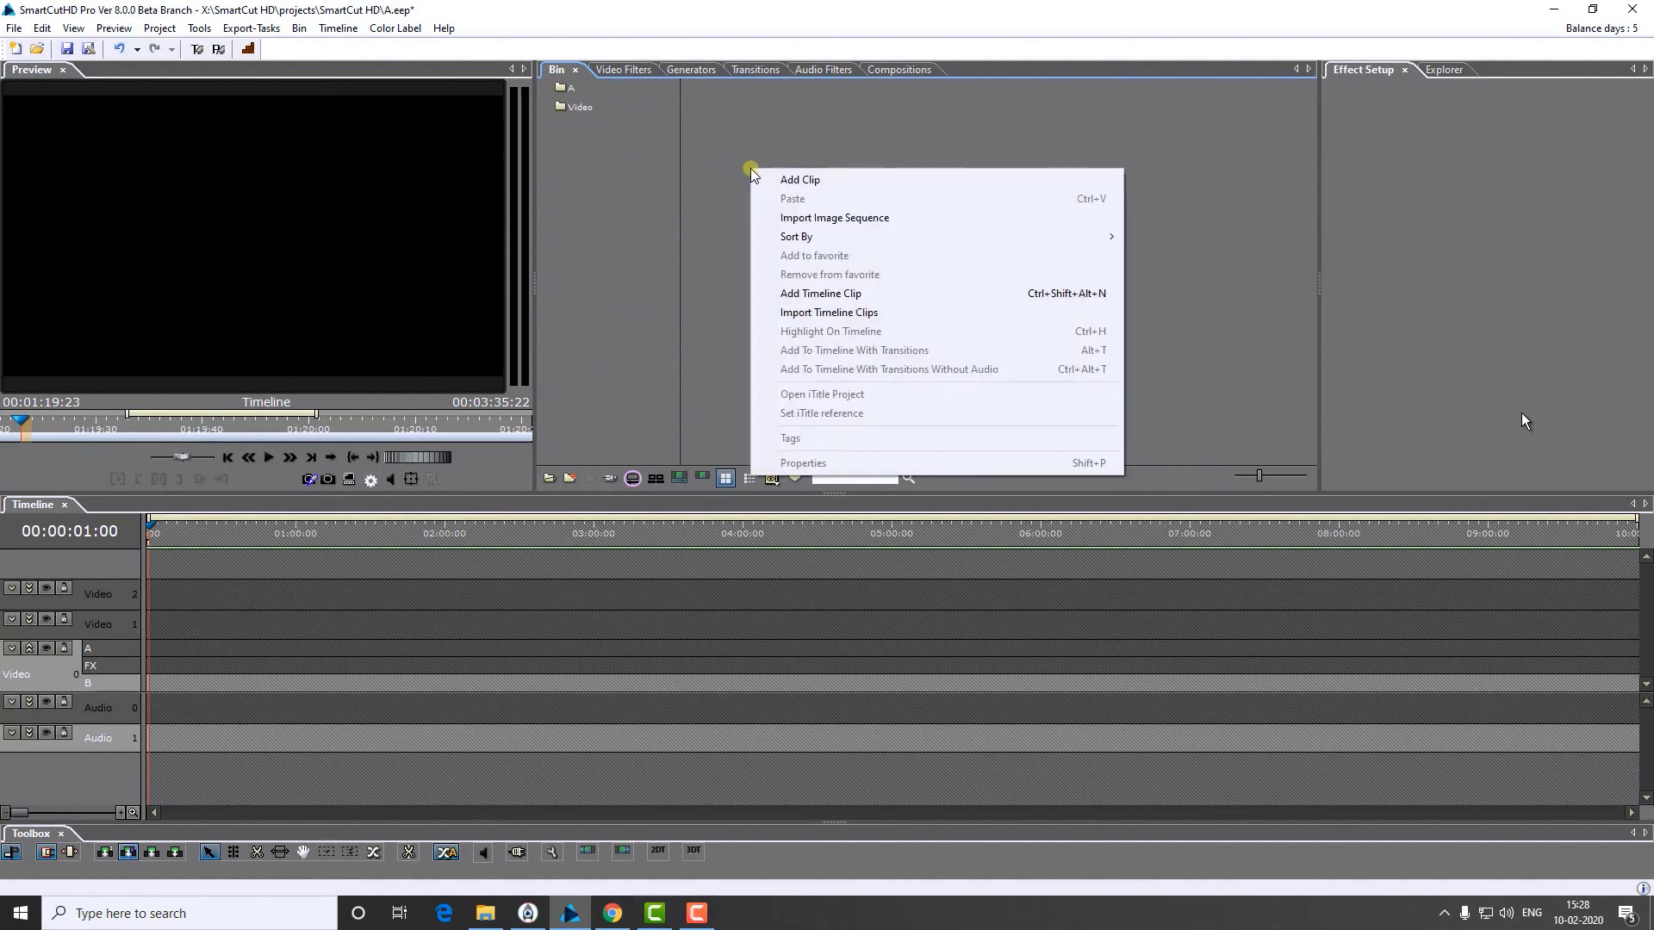
left_click(847, 313)
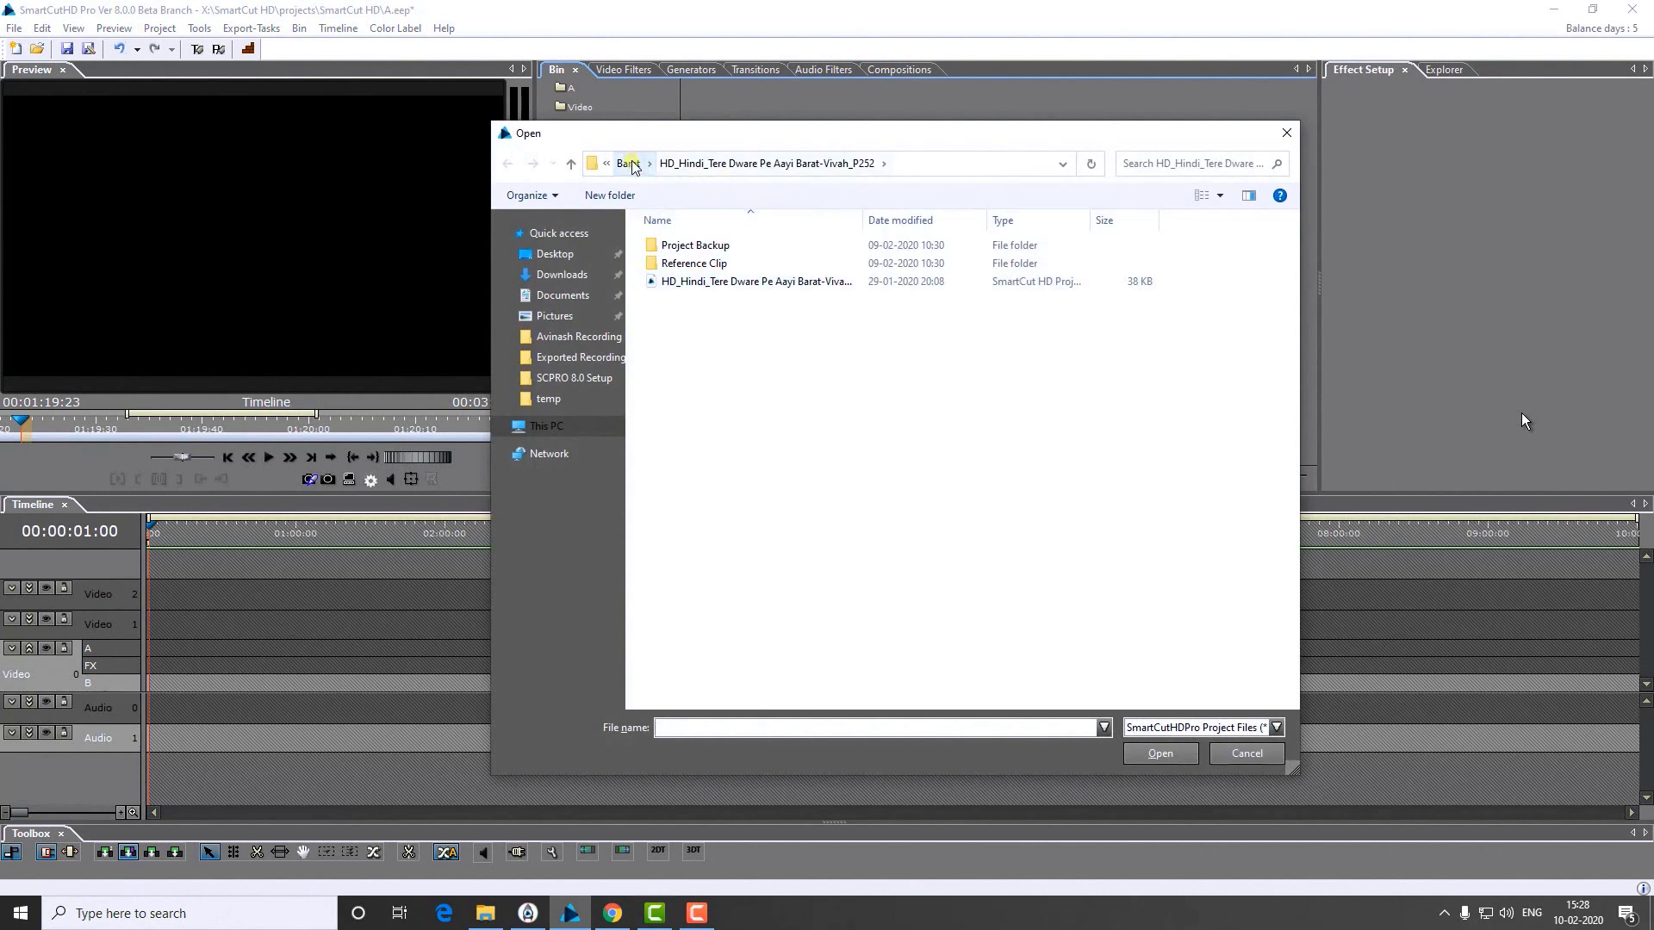
left_click(628, 163)
left_click(749, 164)
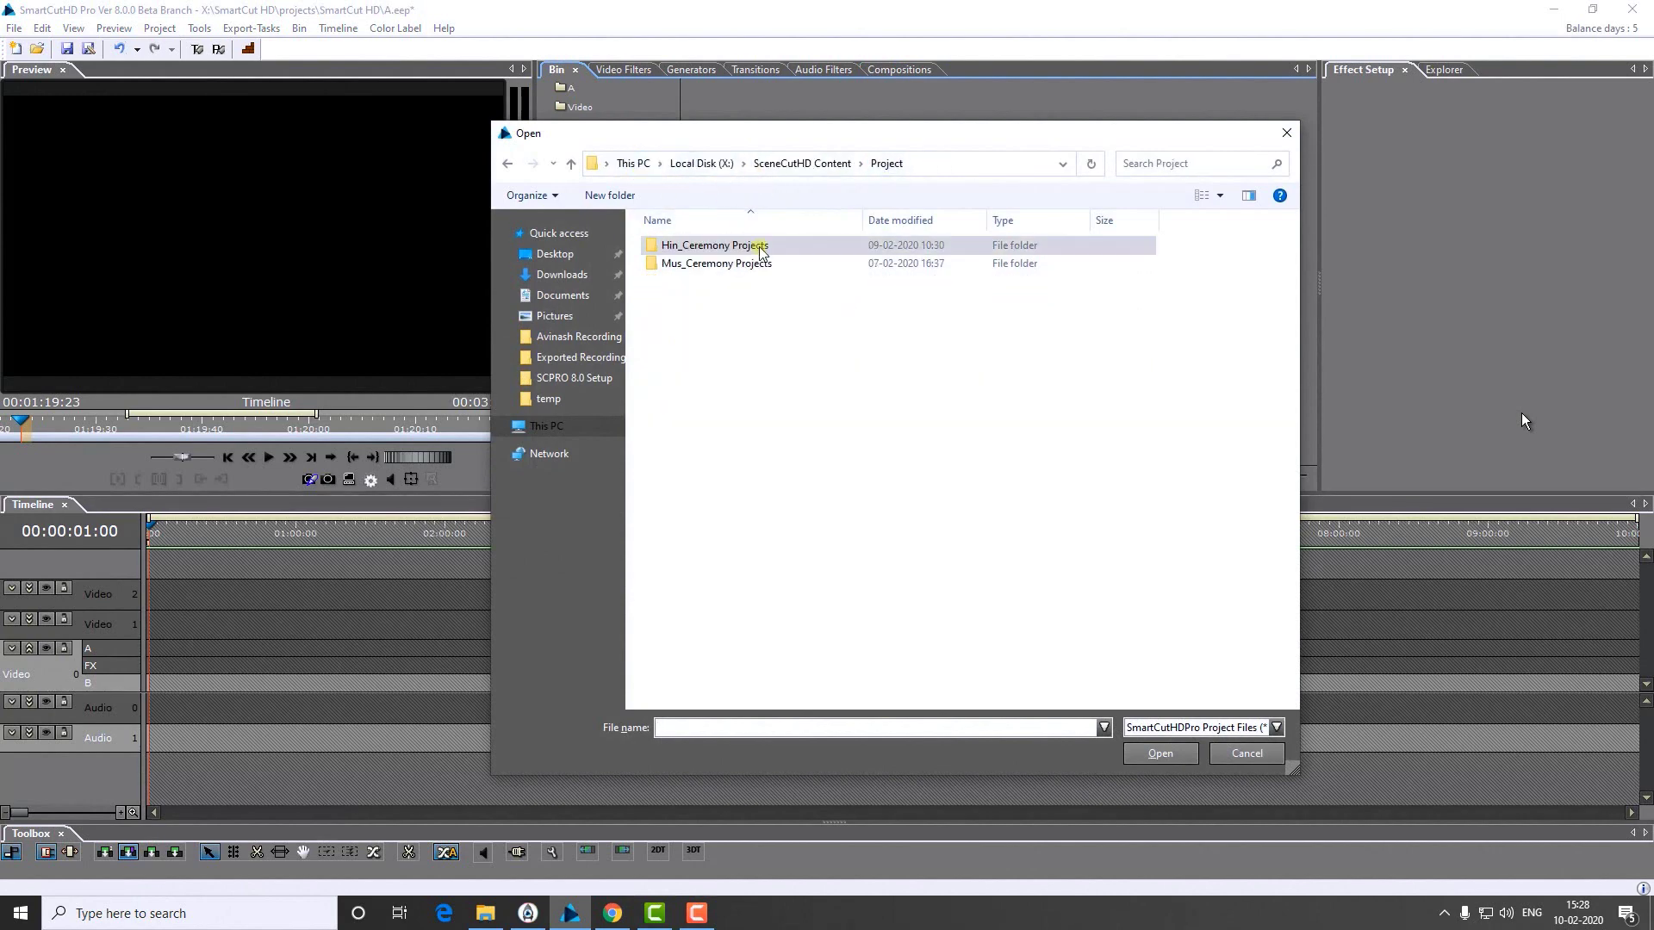
double_click(720, 270)
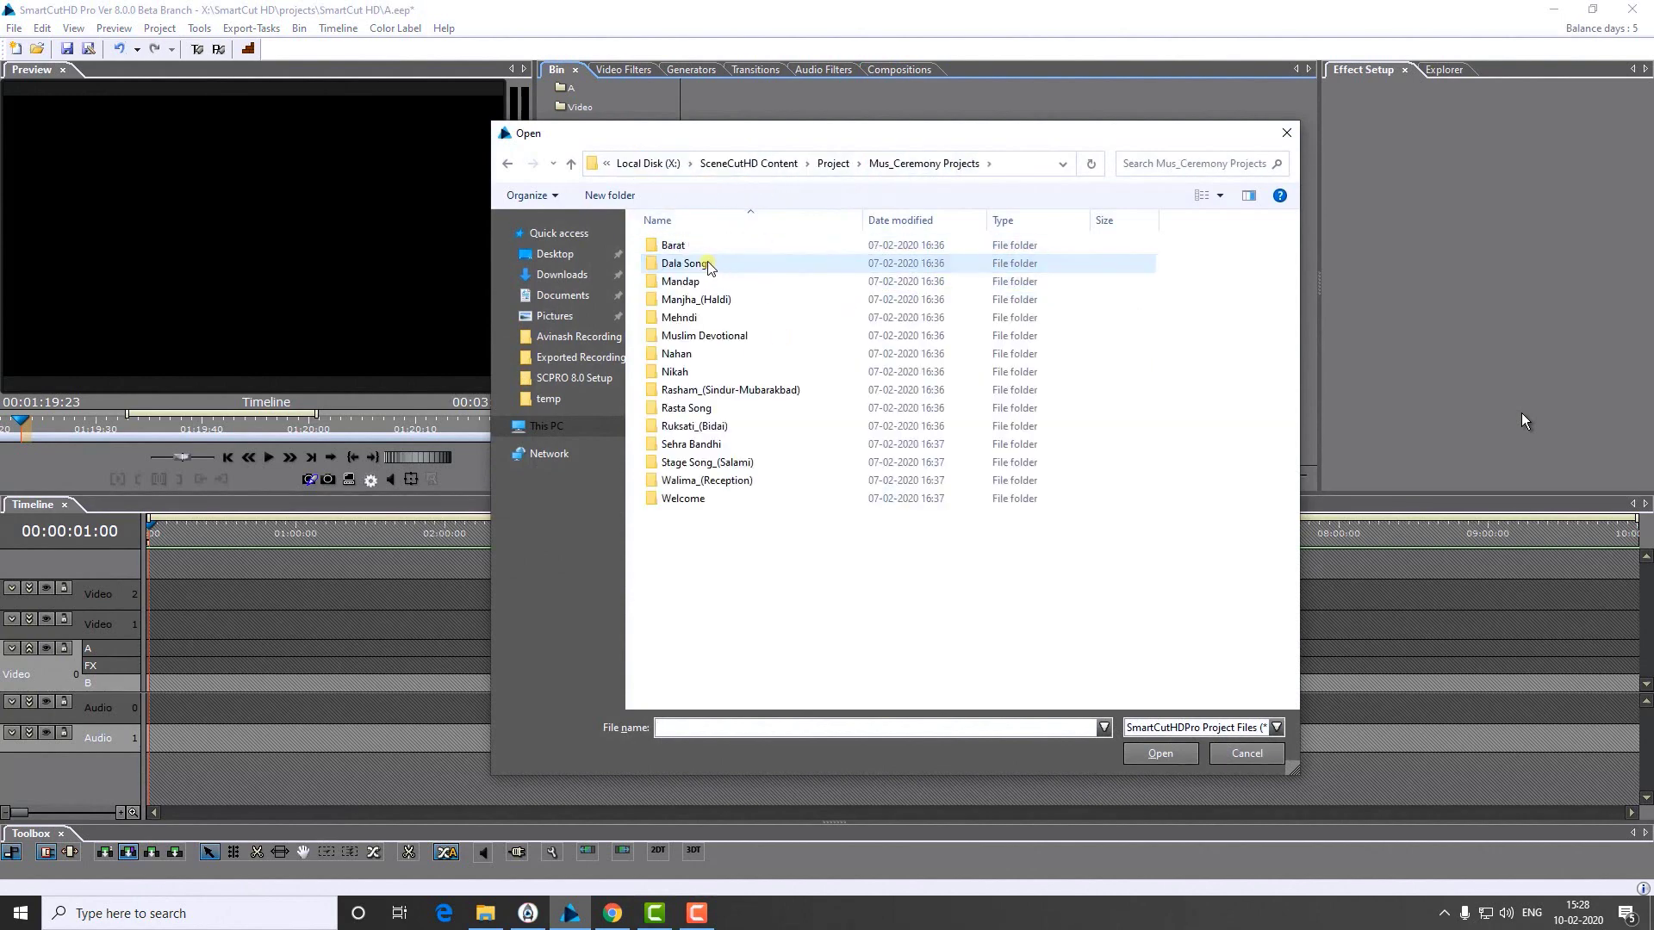
double_click(673, 245)
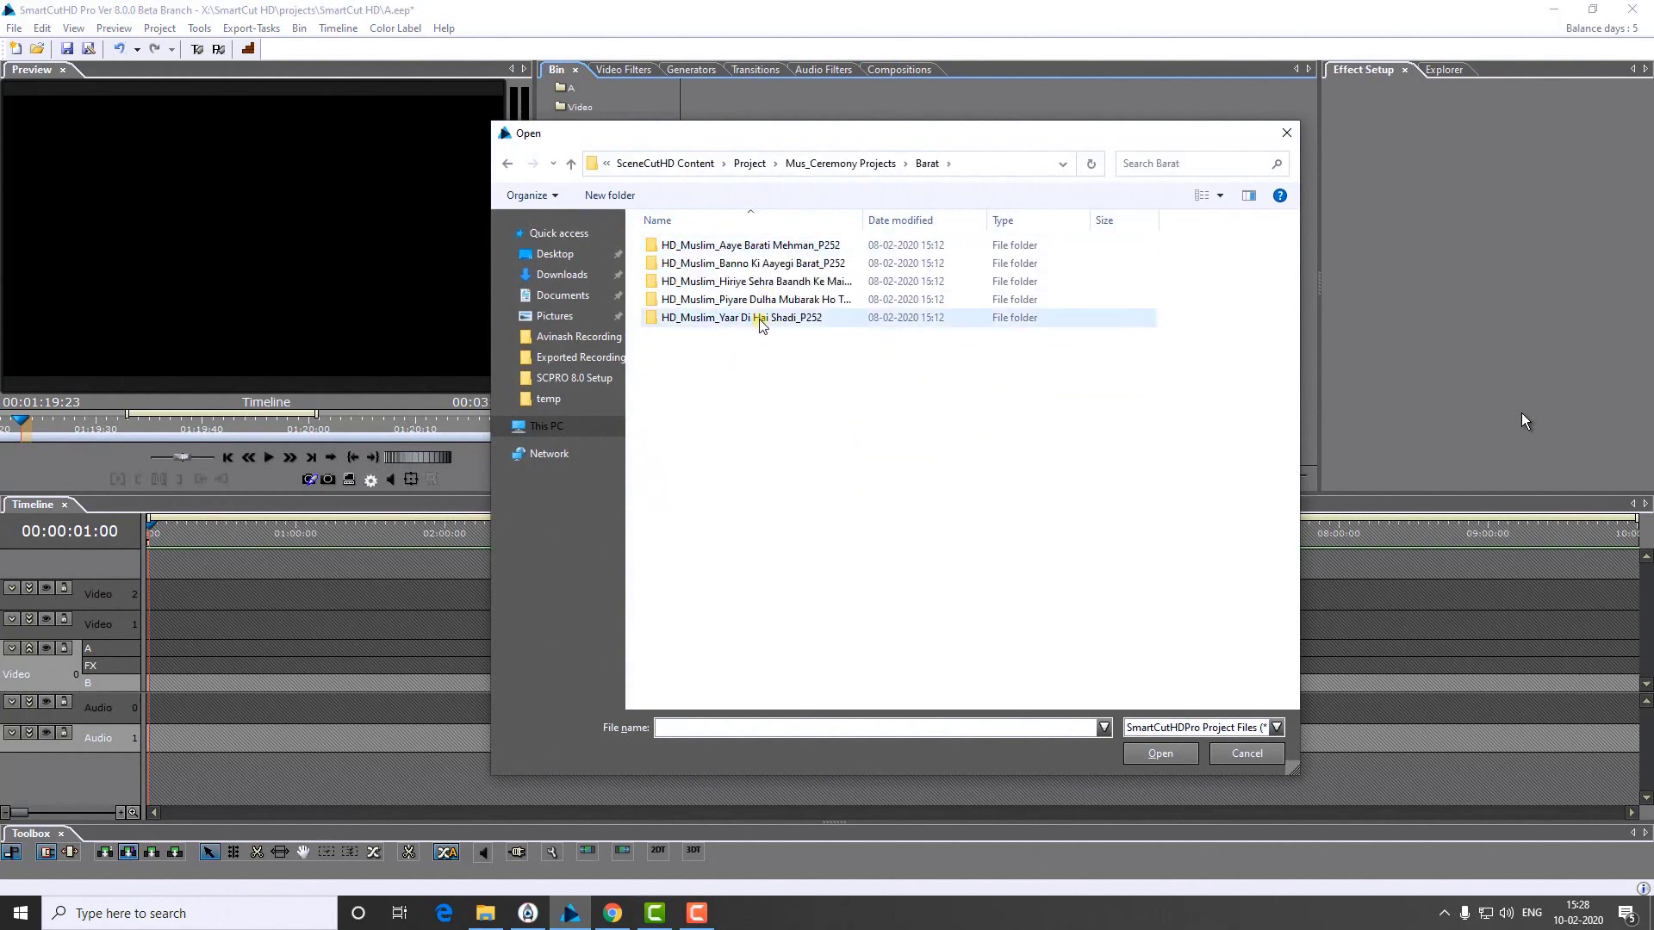
double_click(757, 316)
double_click(749, 282)
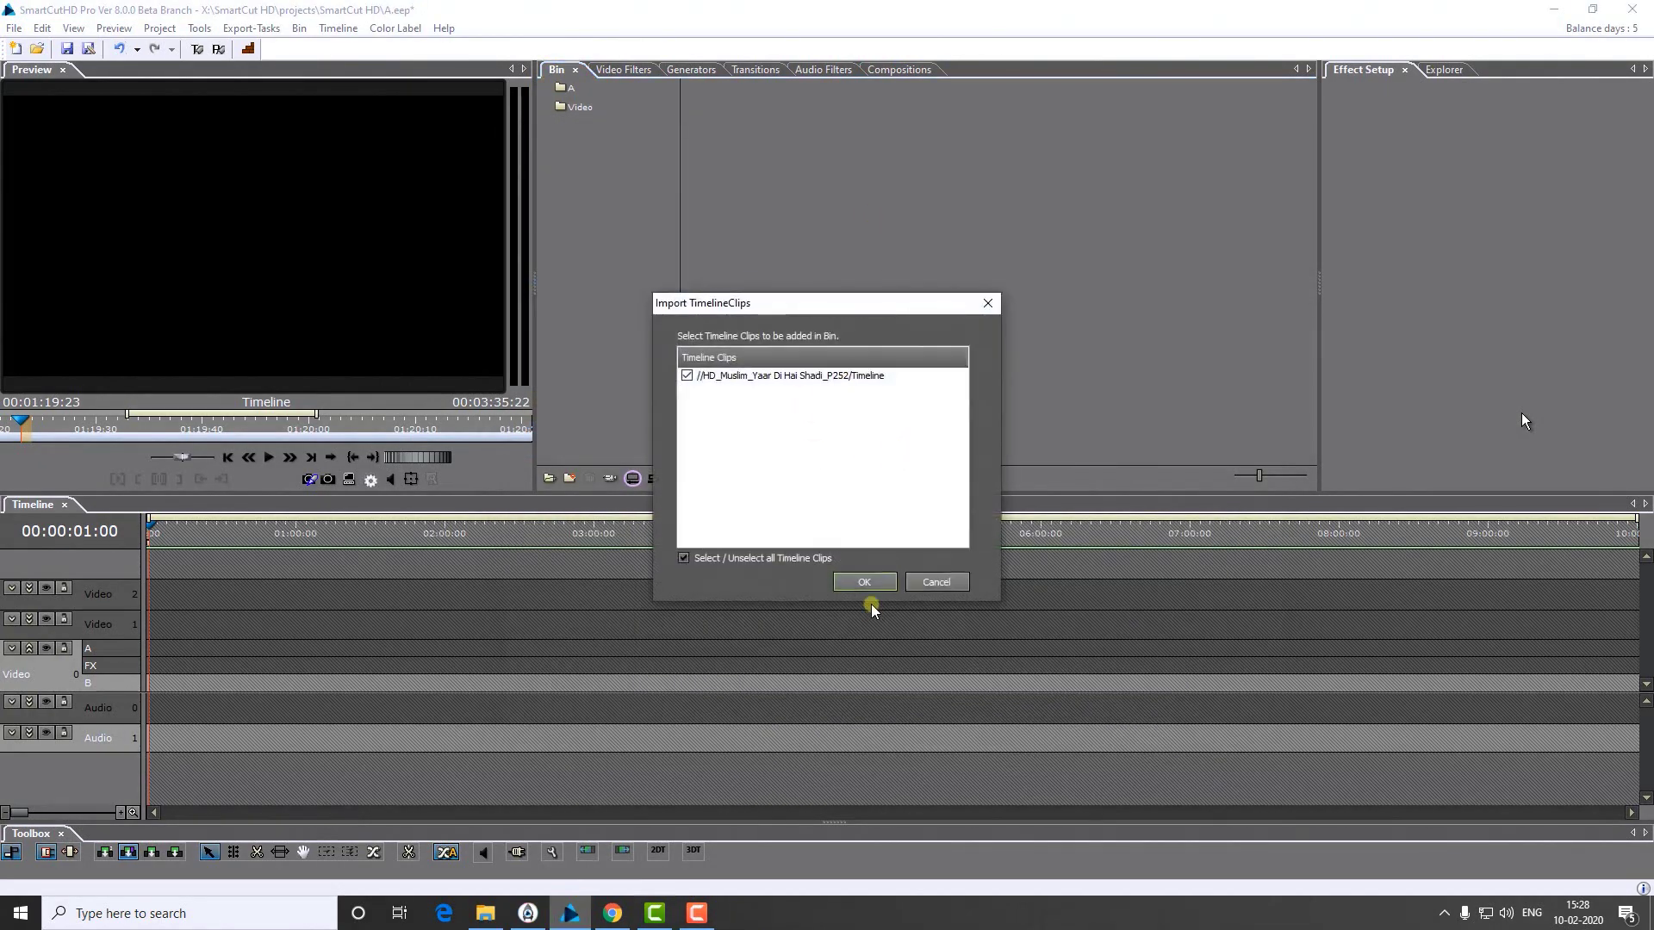
left_click(867, 577)
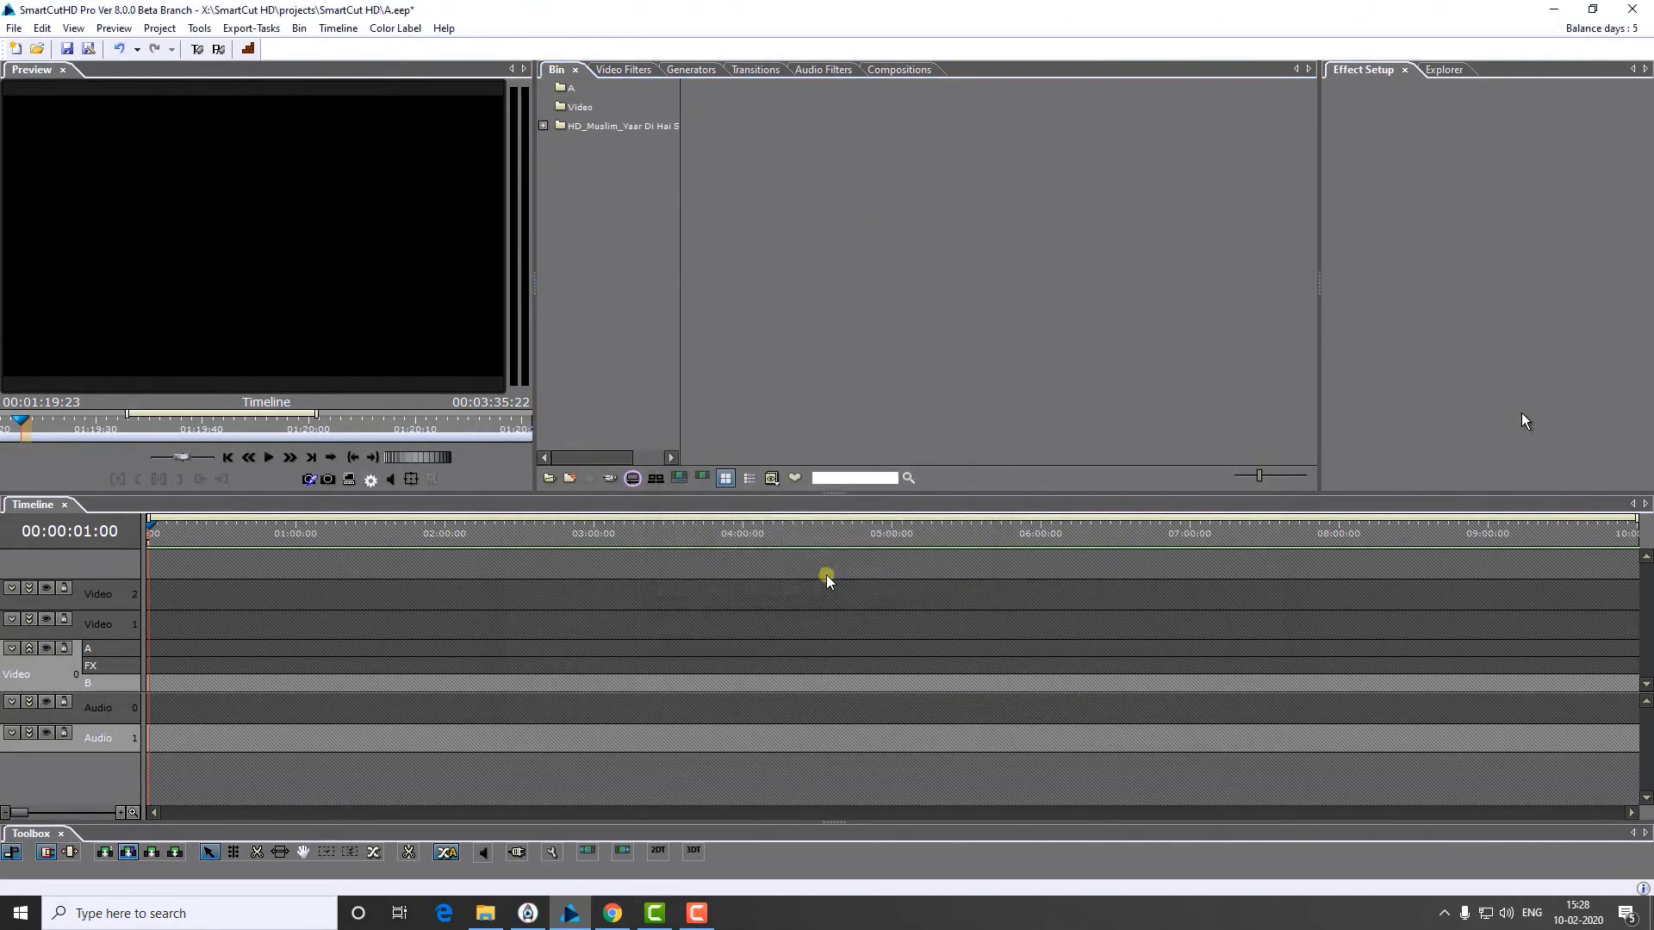
Step: Open the imported Yaar Di Hai Shadi timeline from the bin and increase the height of its video tracks
left_click(615, 127)
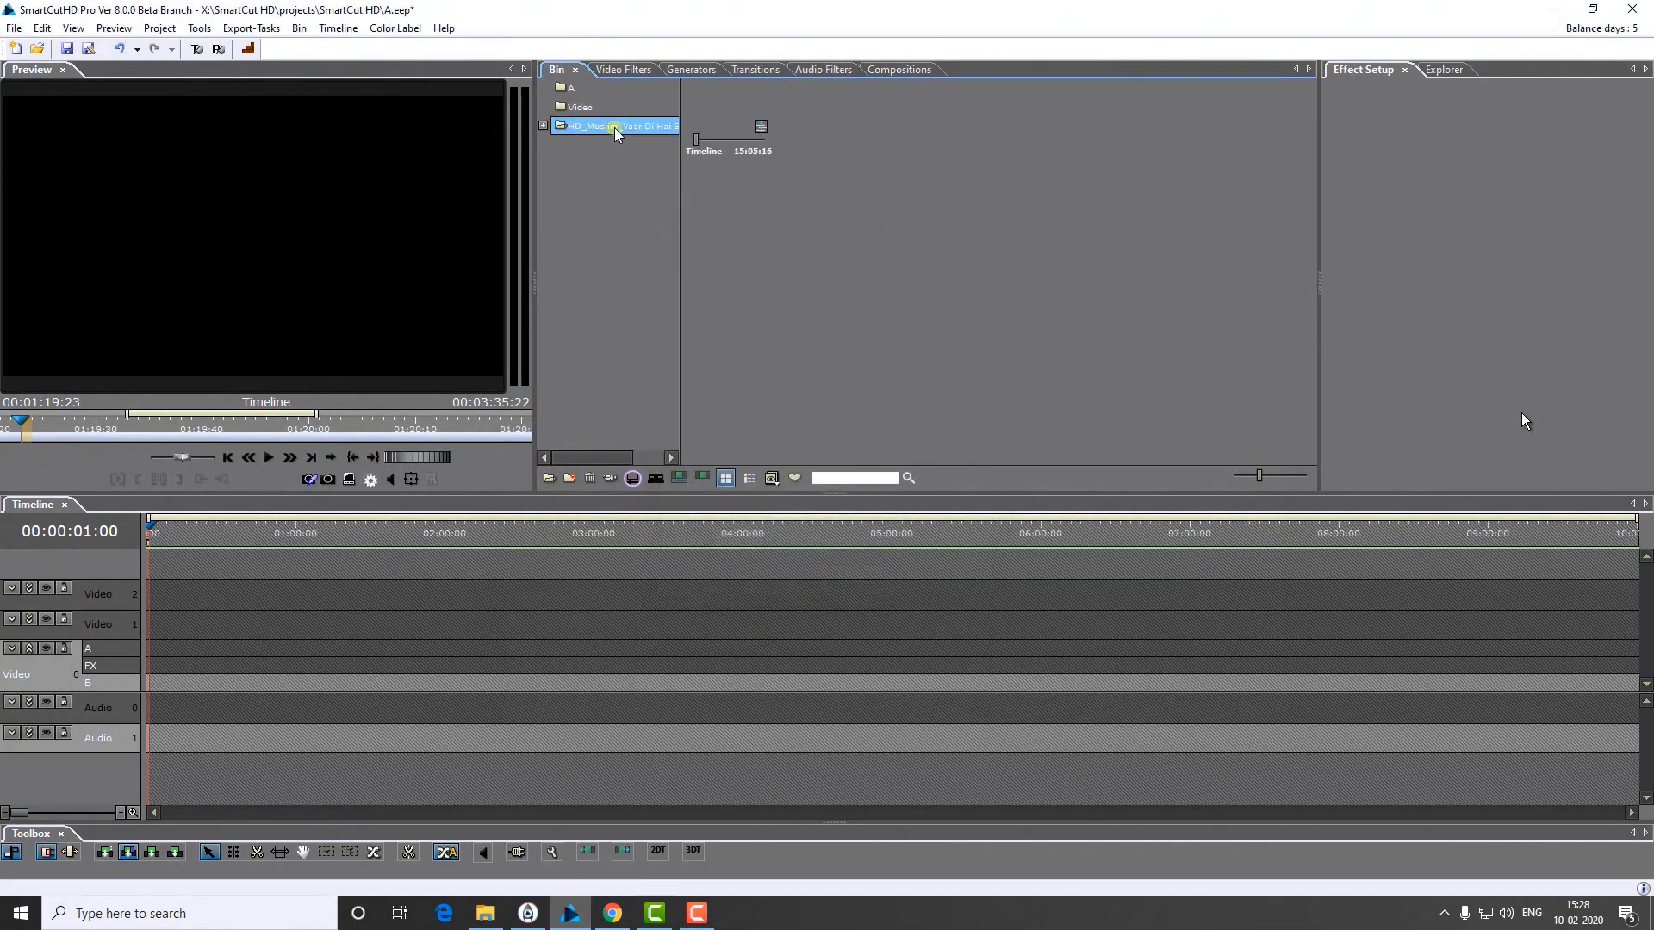
double_click(728, 122)
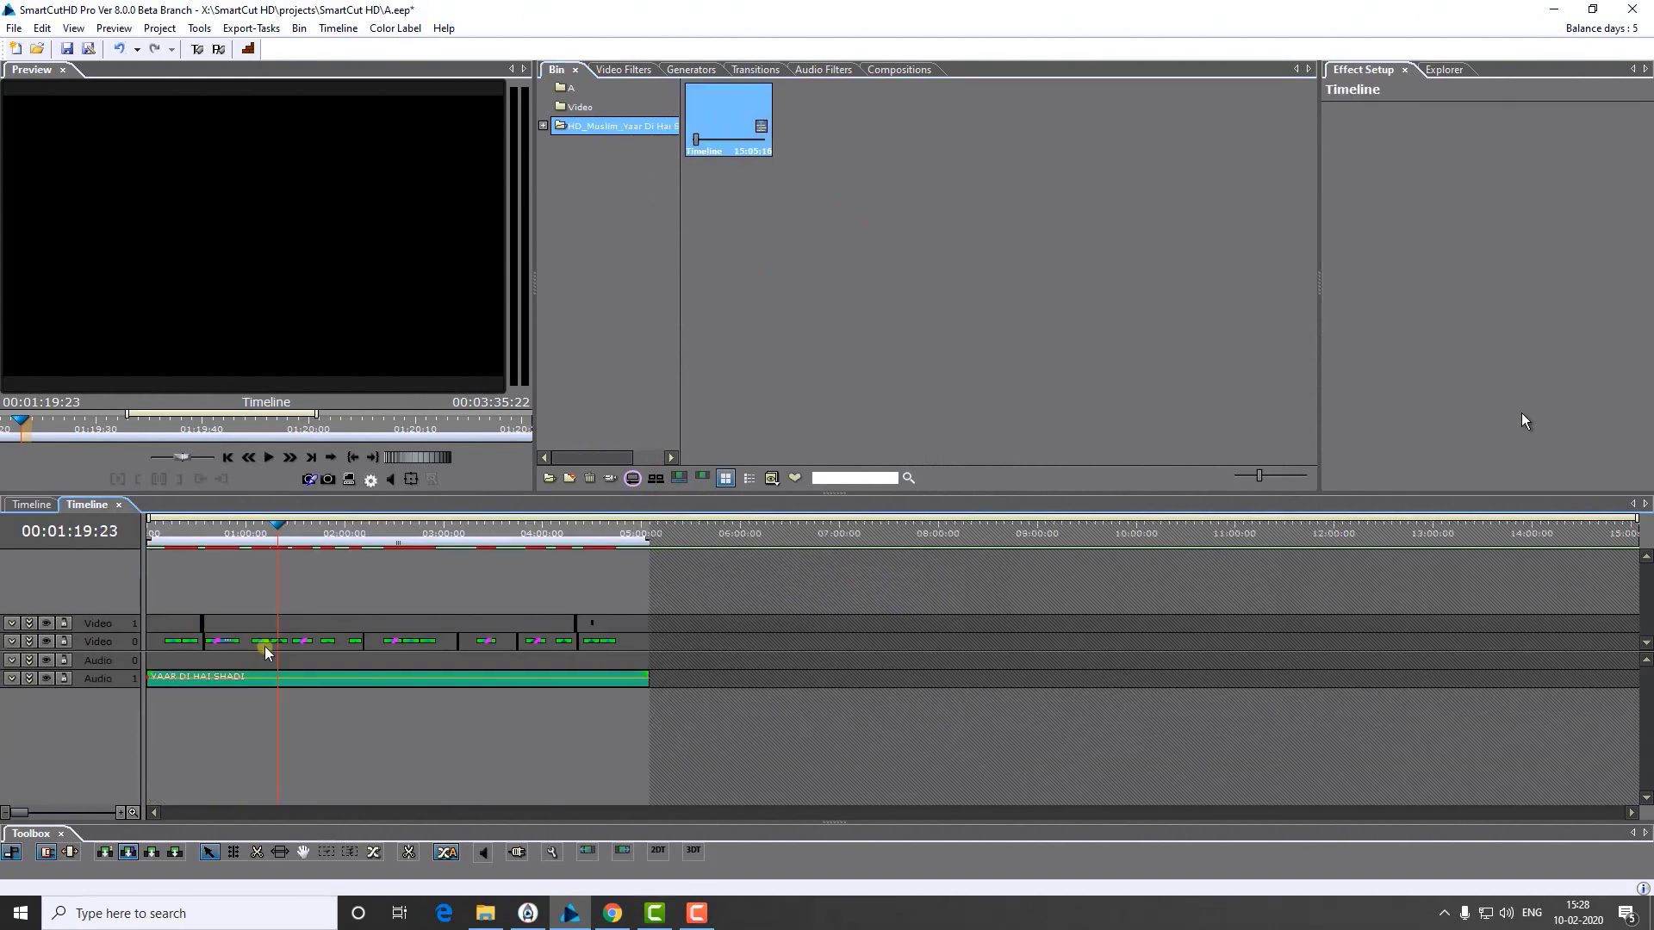
left_click(179, 535)
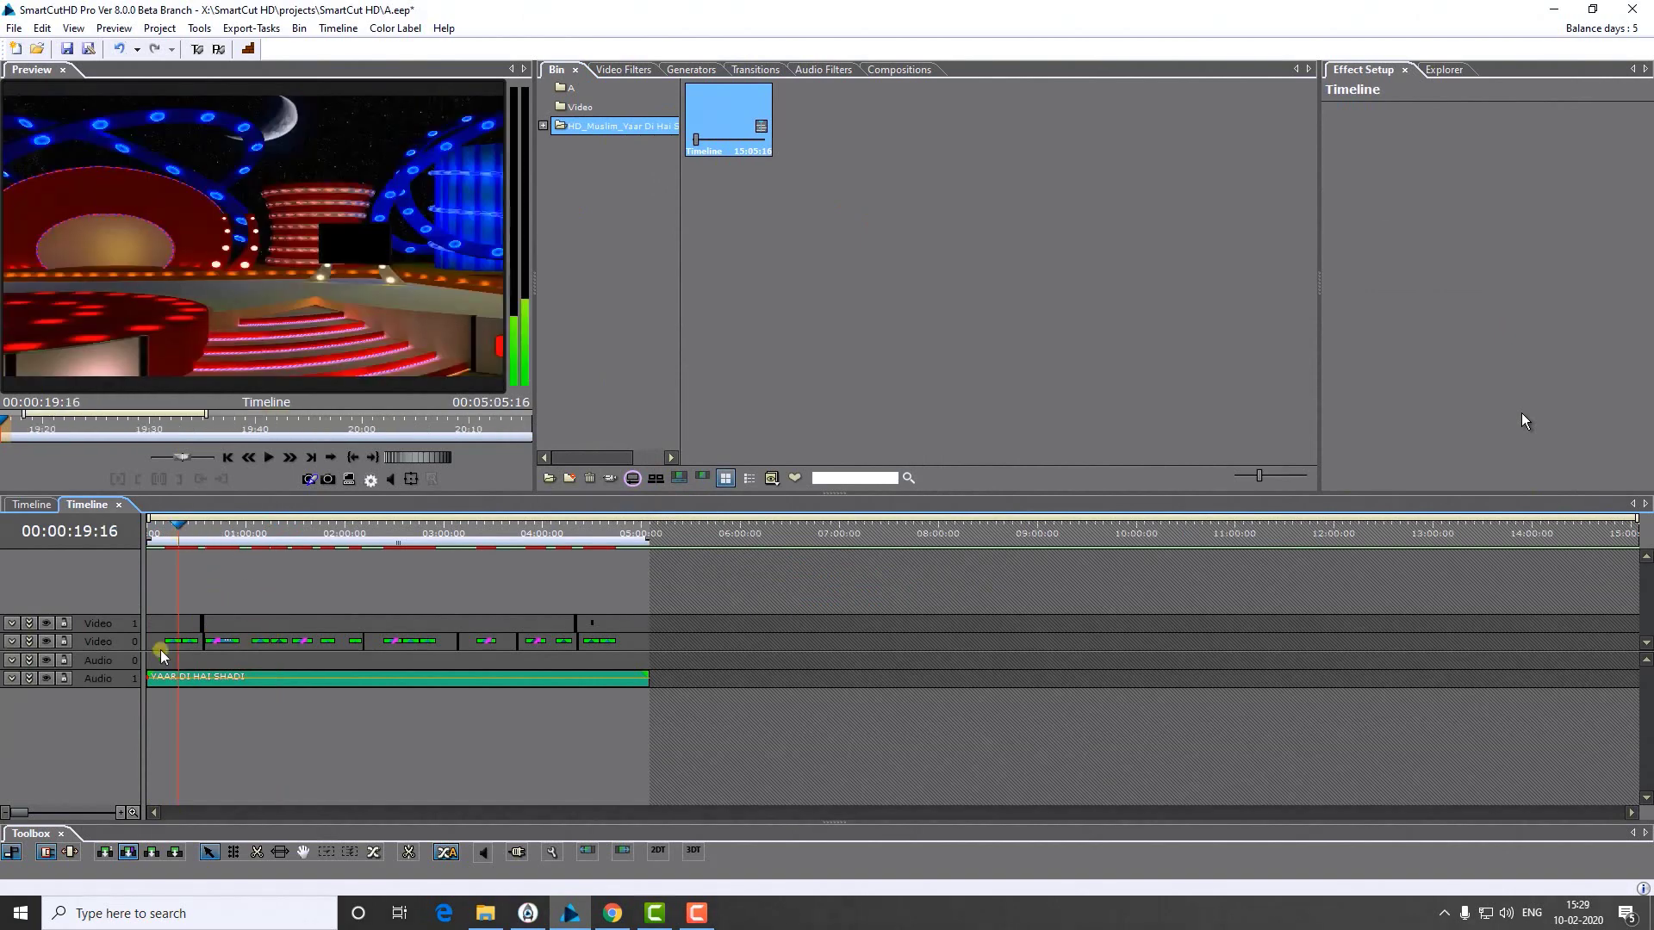
mouse_move(123, 612)
left_mouse_down()
mouse_move(123, 595)
mouse_move(131, 617)
left_mouse_up()
left_click(129, 633)
scroll(256, 635, "up", 5)
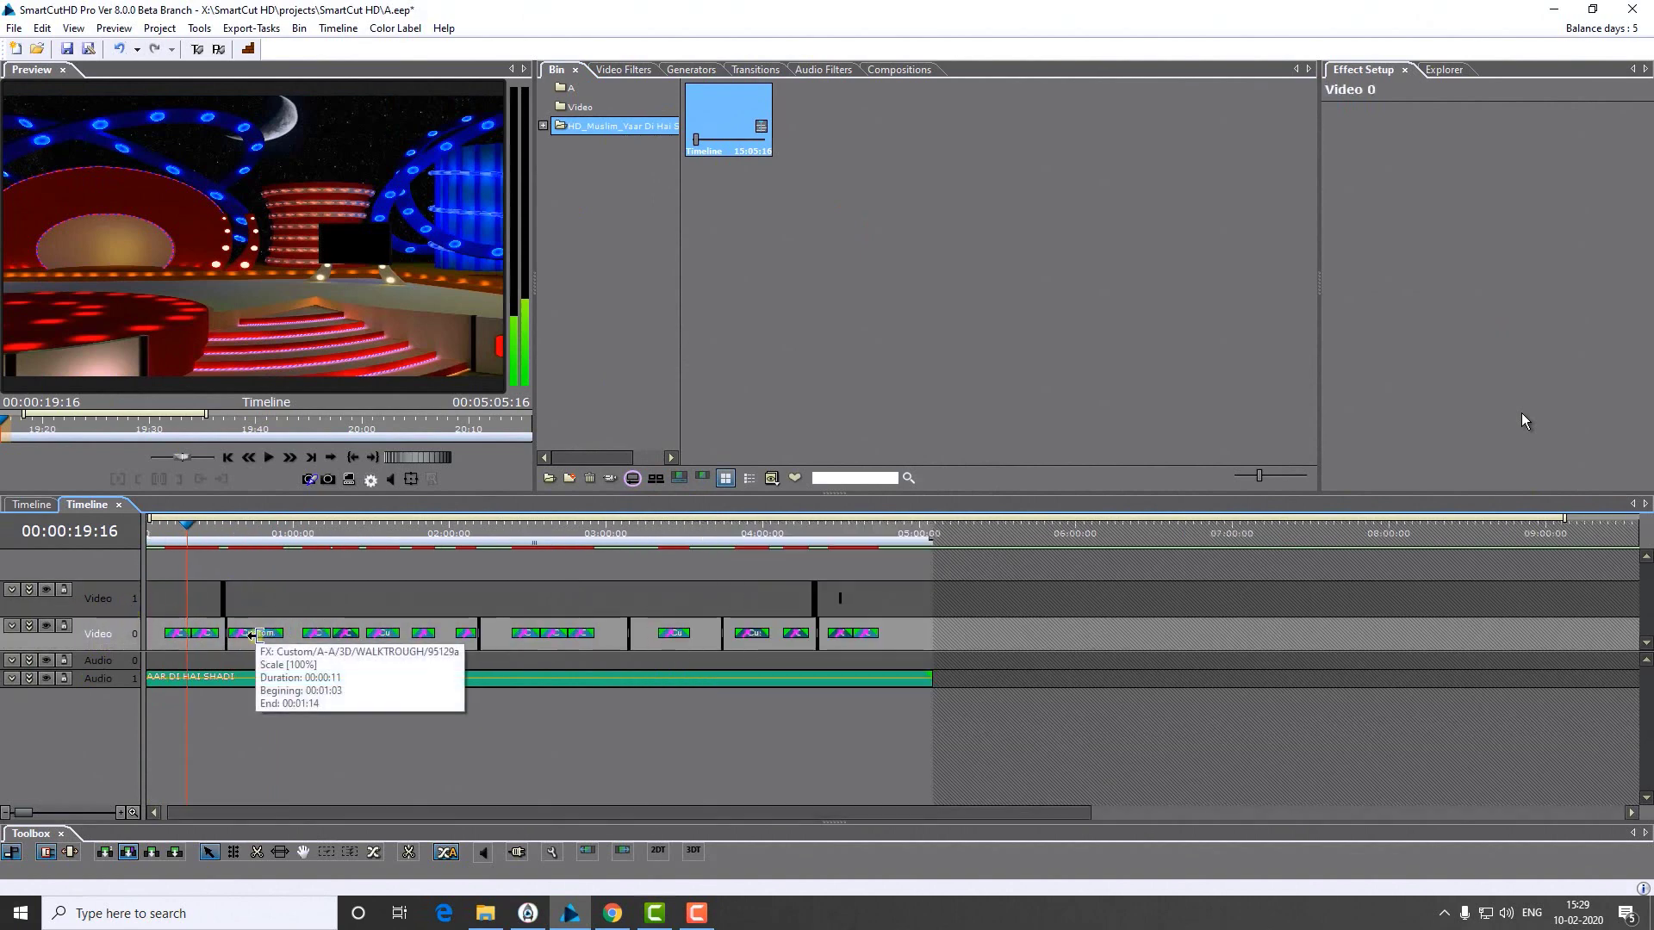
Step: Play the start of the first walkthrough effect on Video 0, from about 10 seconds
left_click(156, 566)
left_click_drag(156, 566, 188, 585)
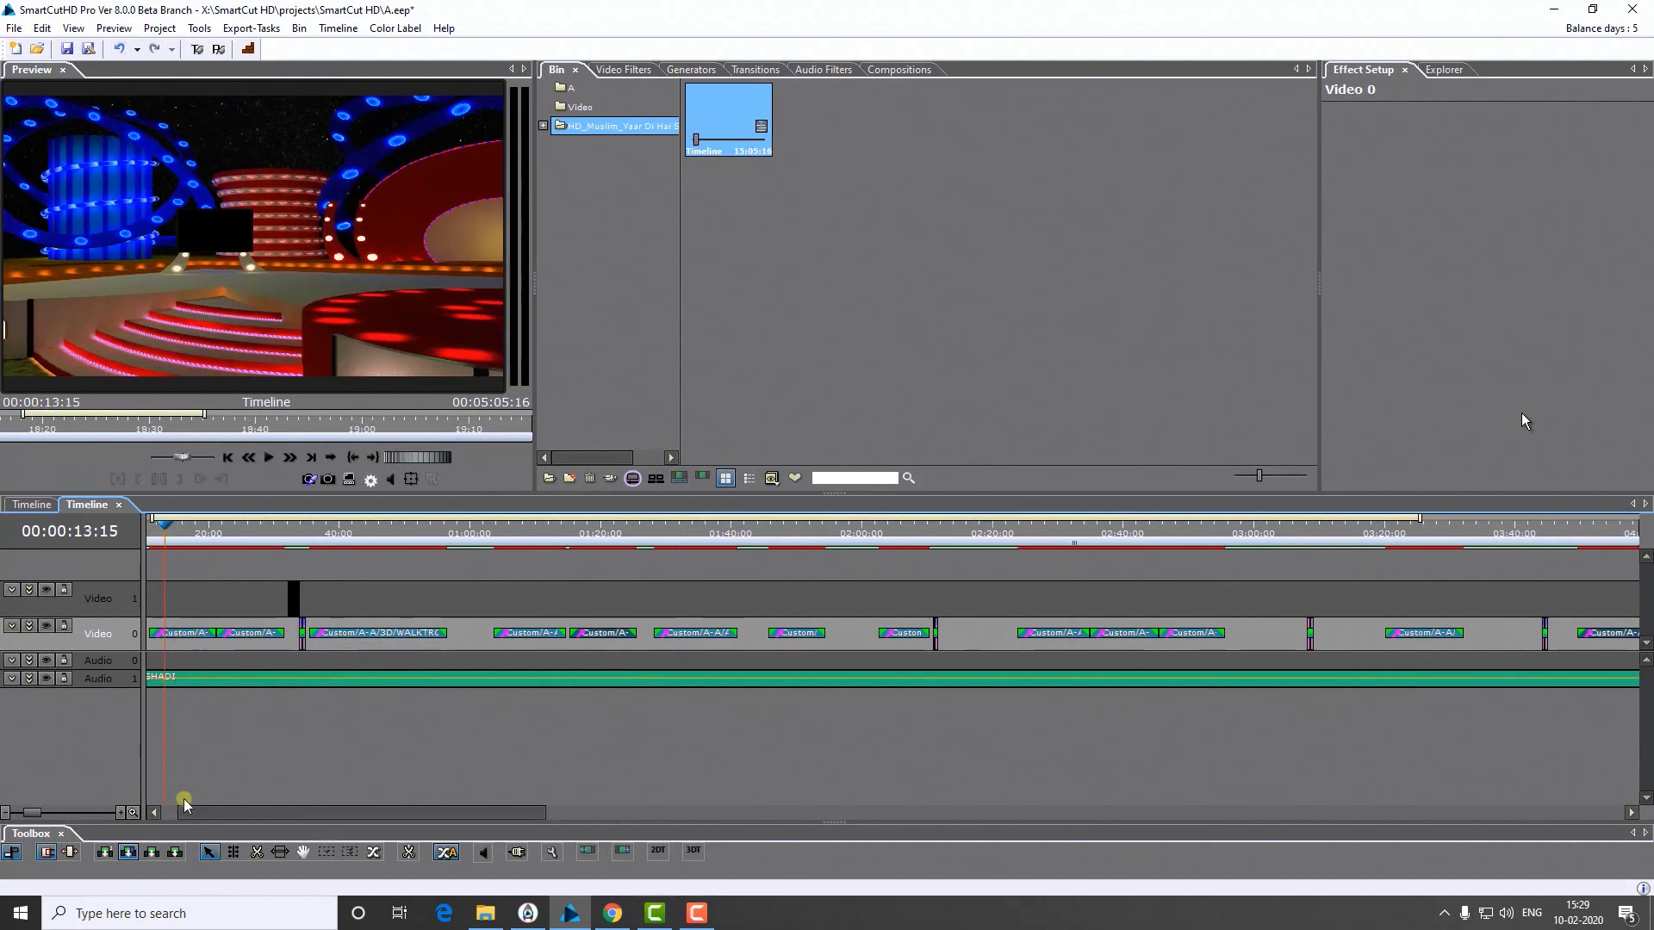
left_click_drag(185, 804, 148, 812)
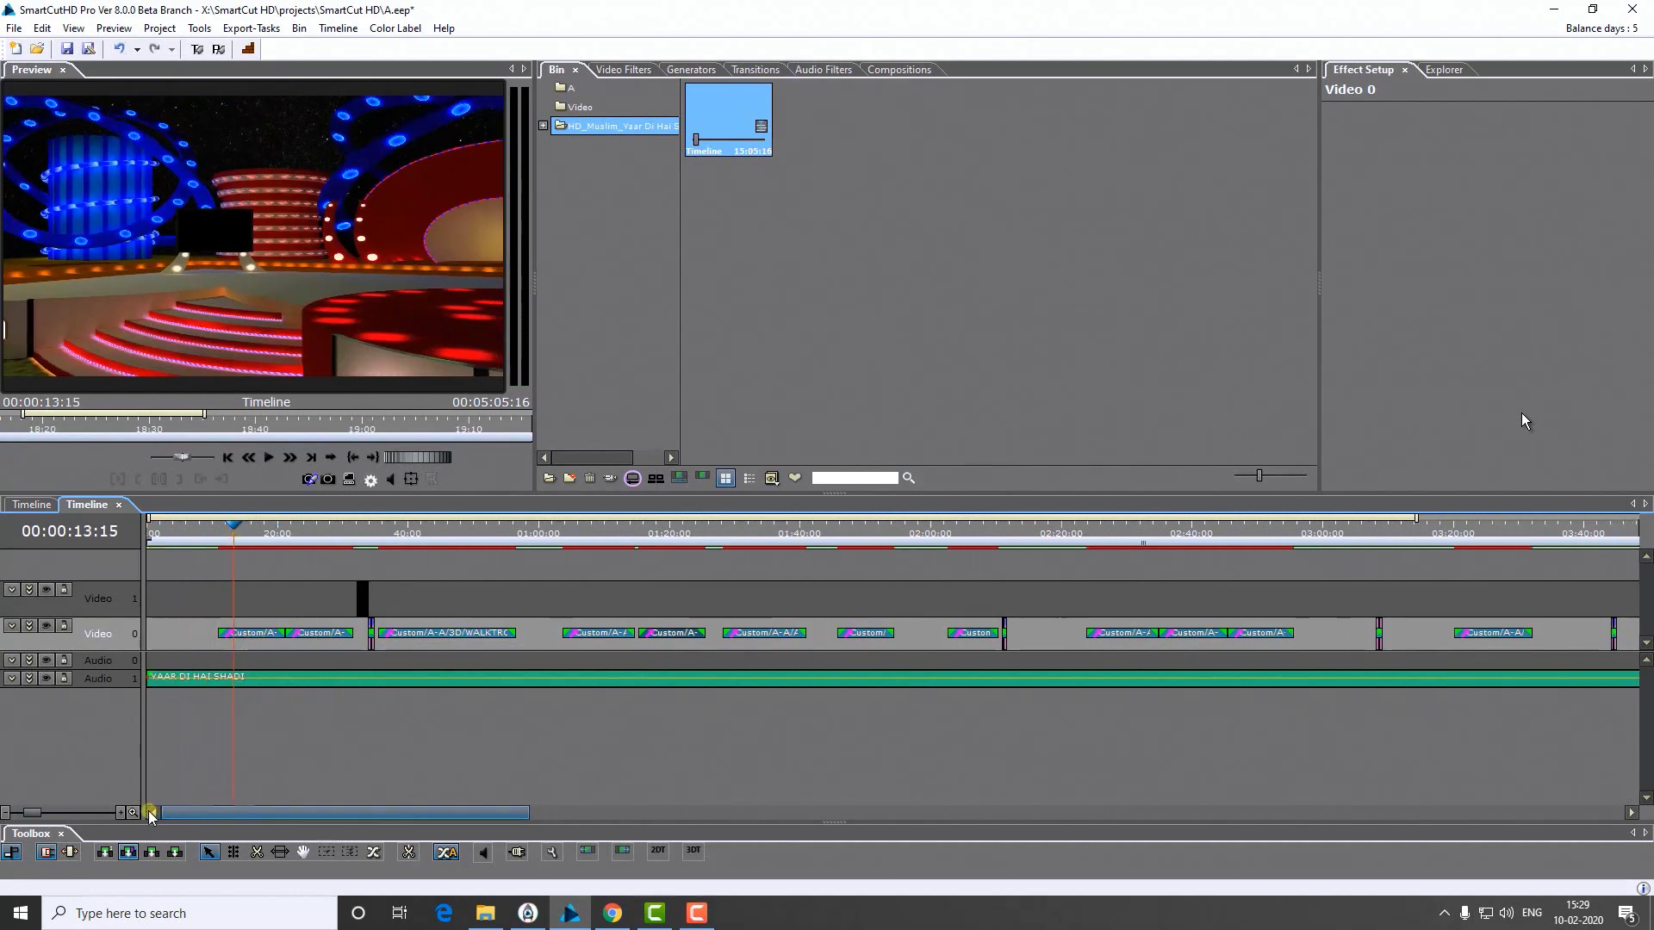
left_click(210, 534)
key("space")
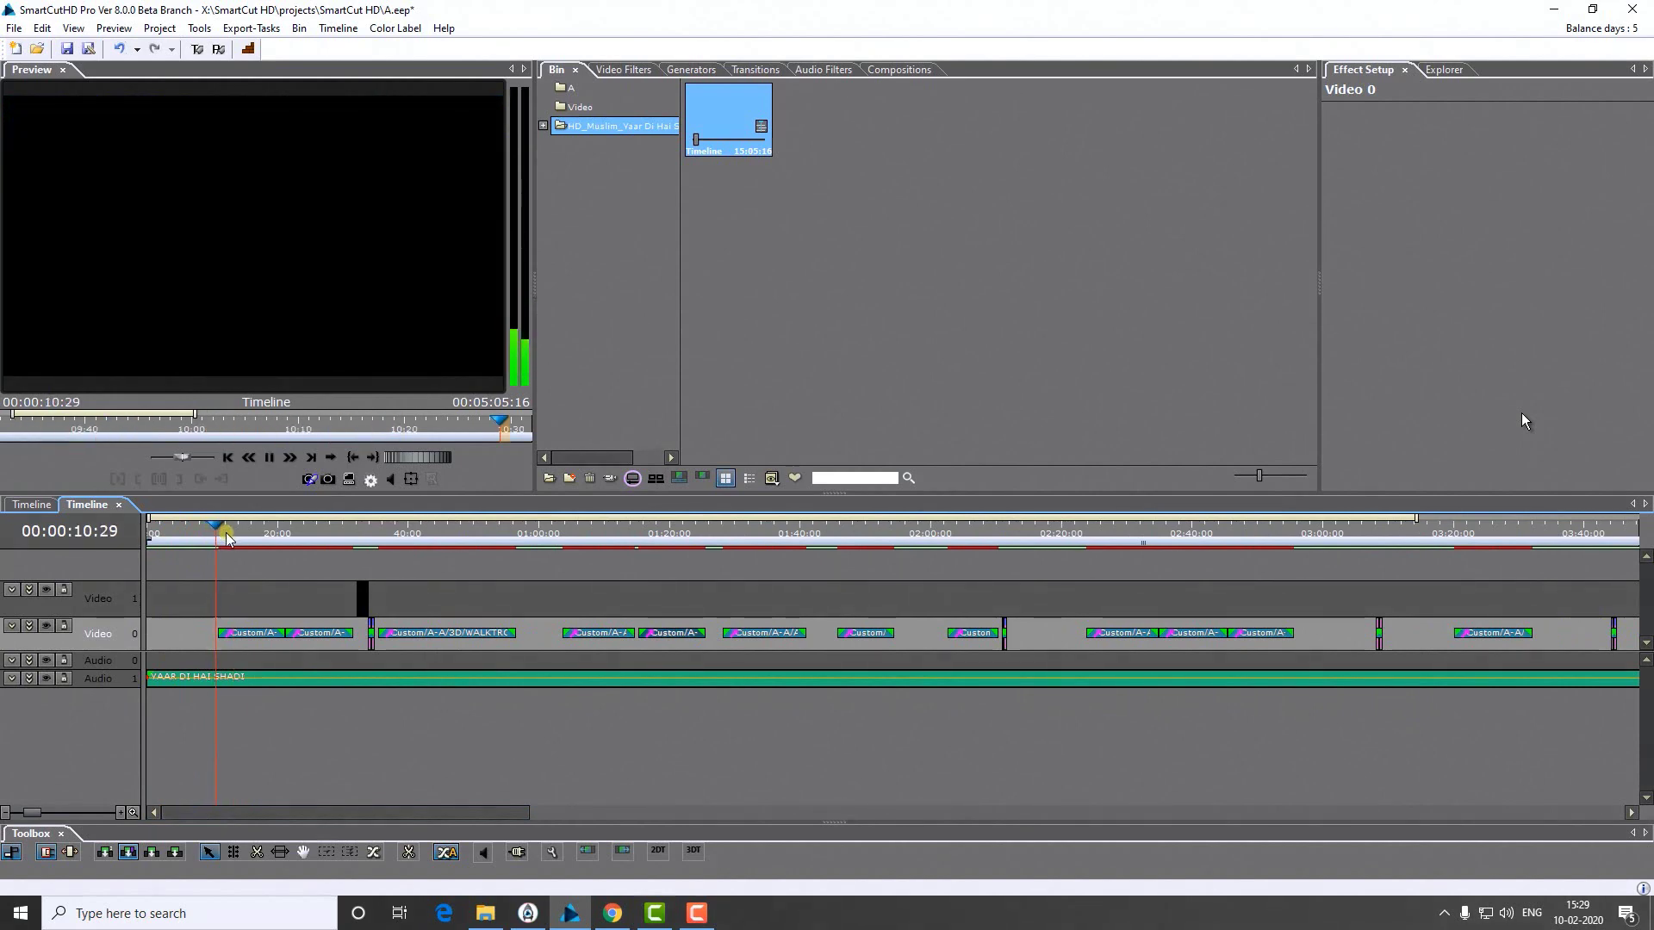
left_click(283, 622)
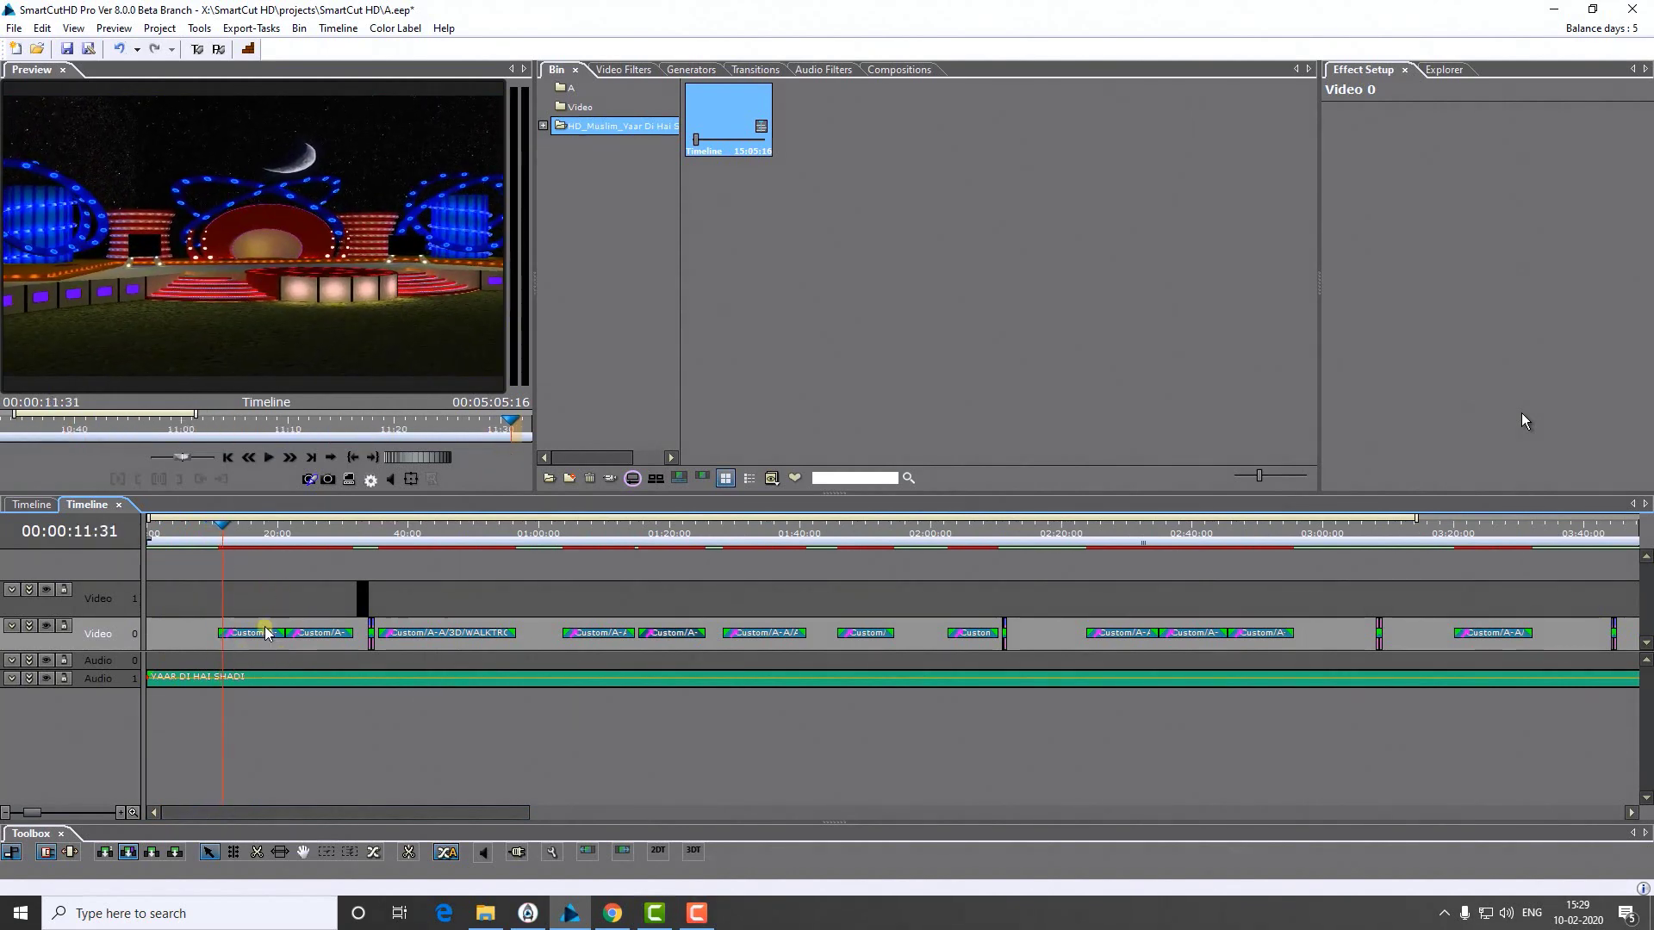
Step: Replace the first walkthrough effect on Video 0 with the Avi Crackers transition 70319
left_click(262, 633)
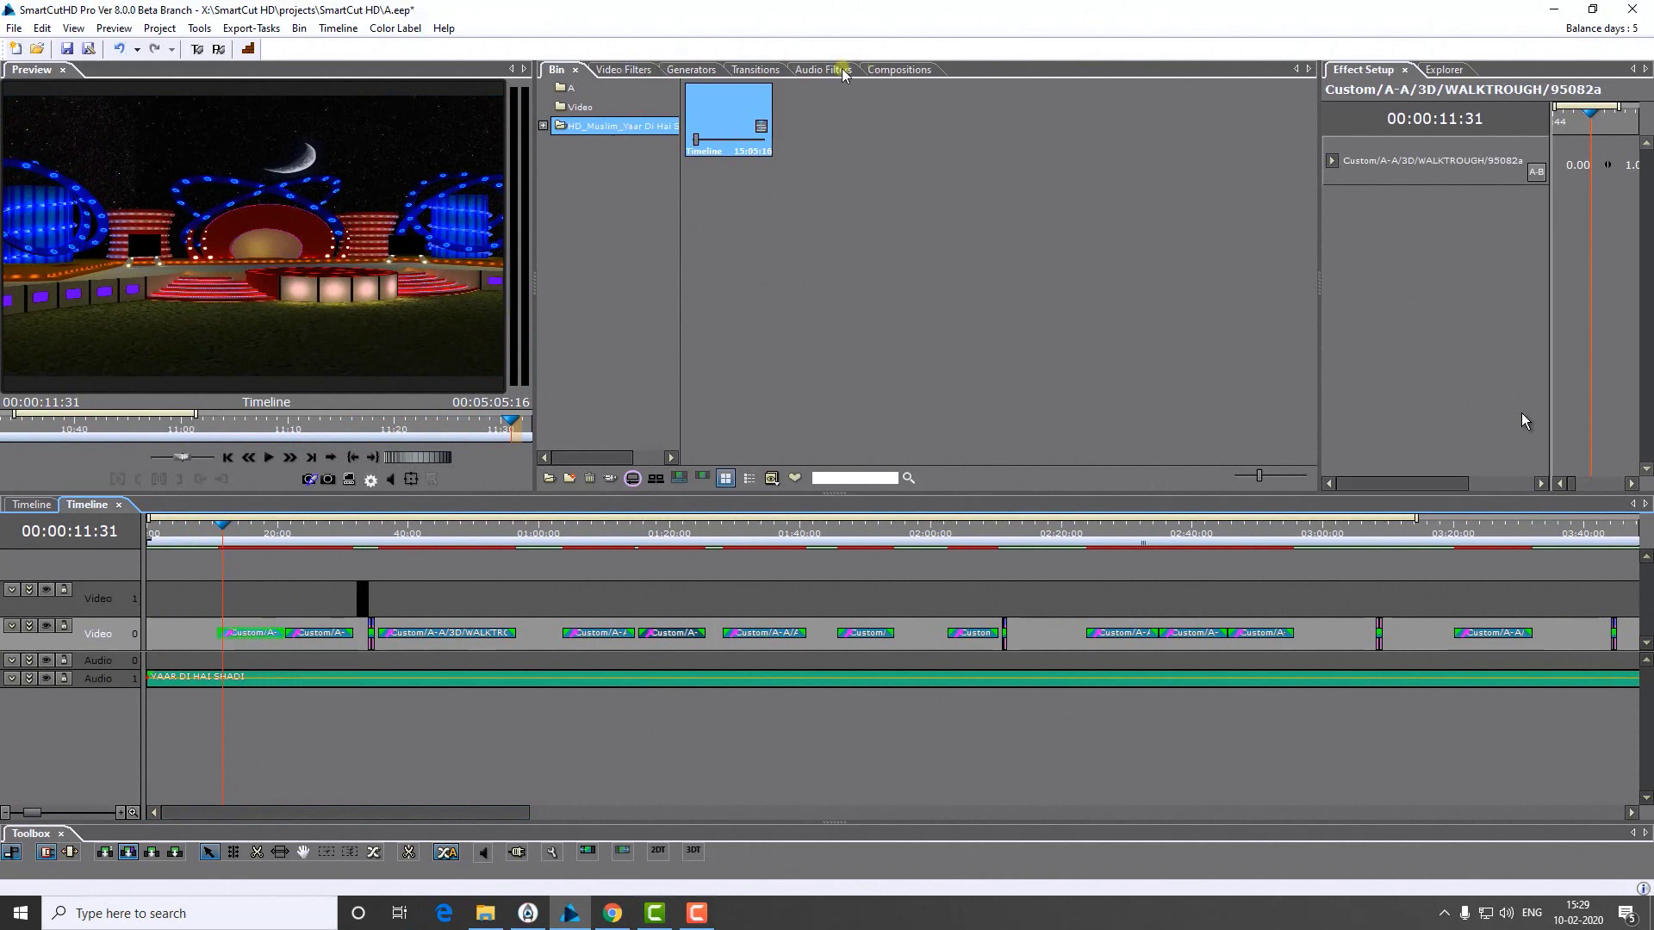
left_click(748, 70)
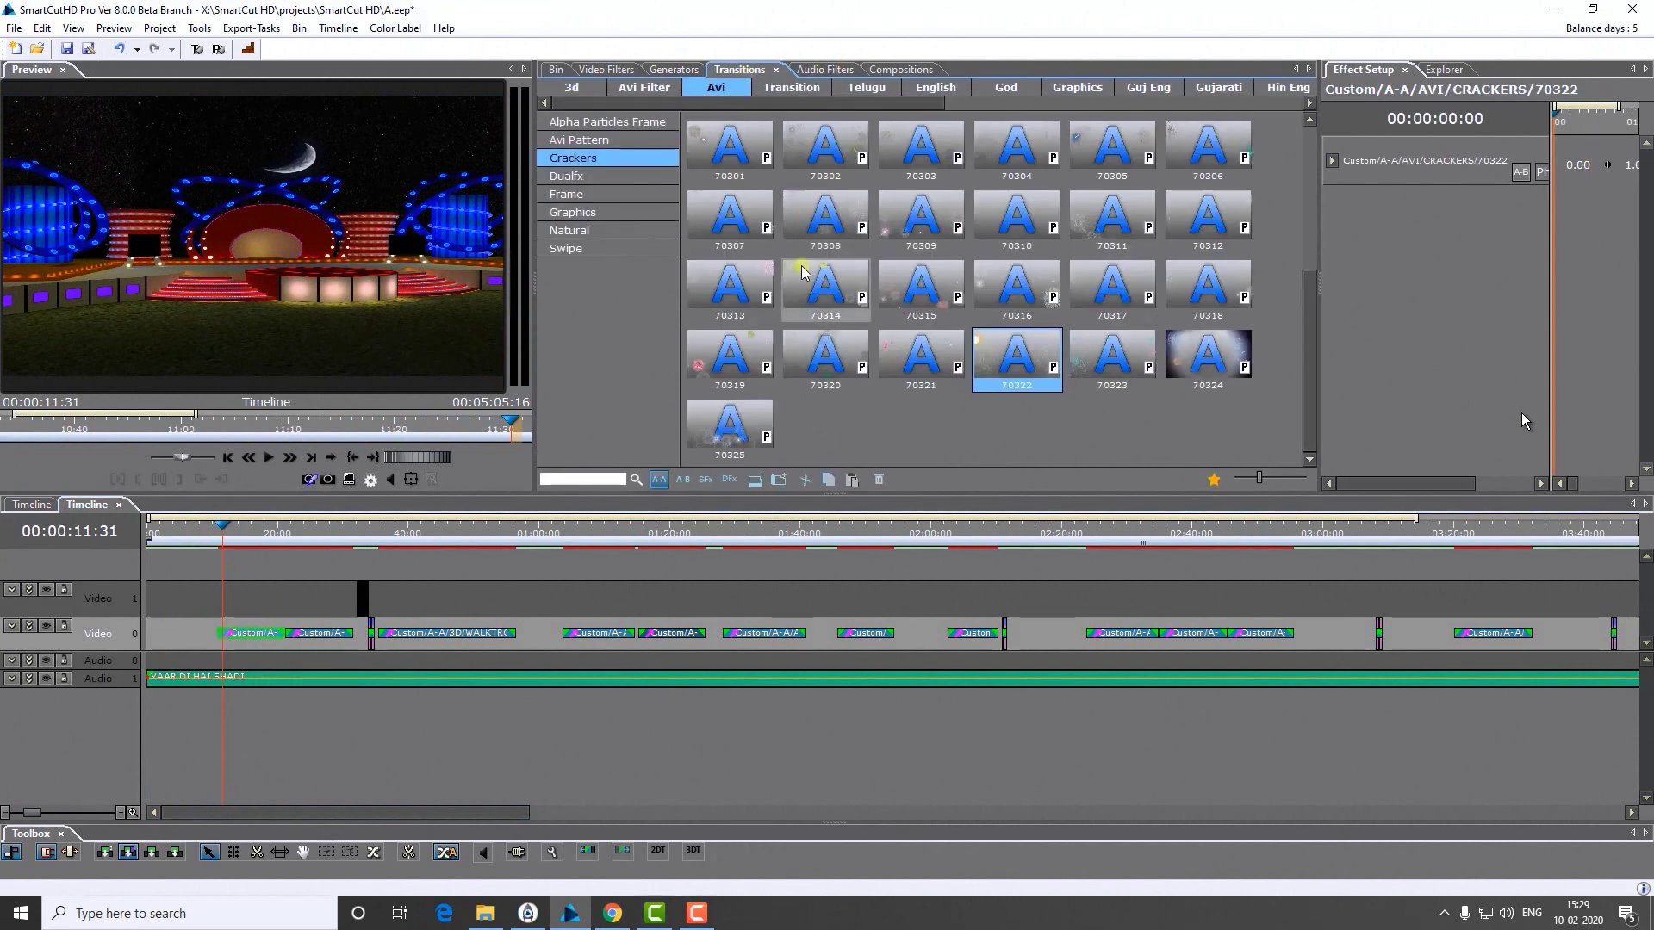
left_click_drag(730, 358, 246, 634)
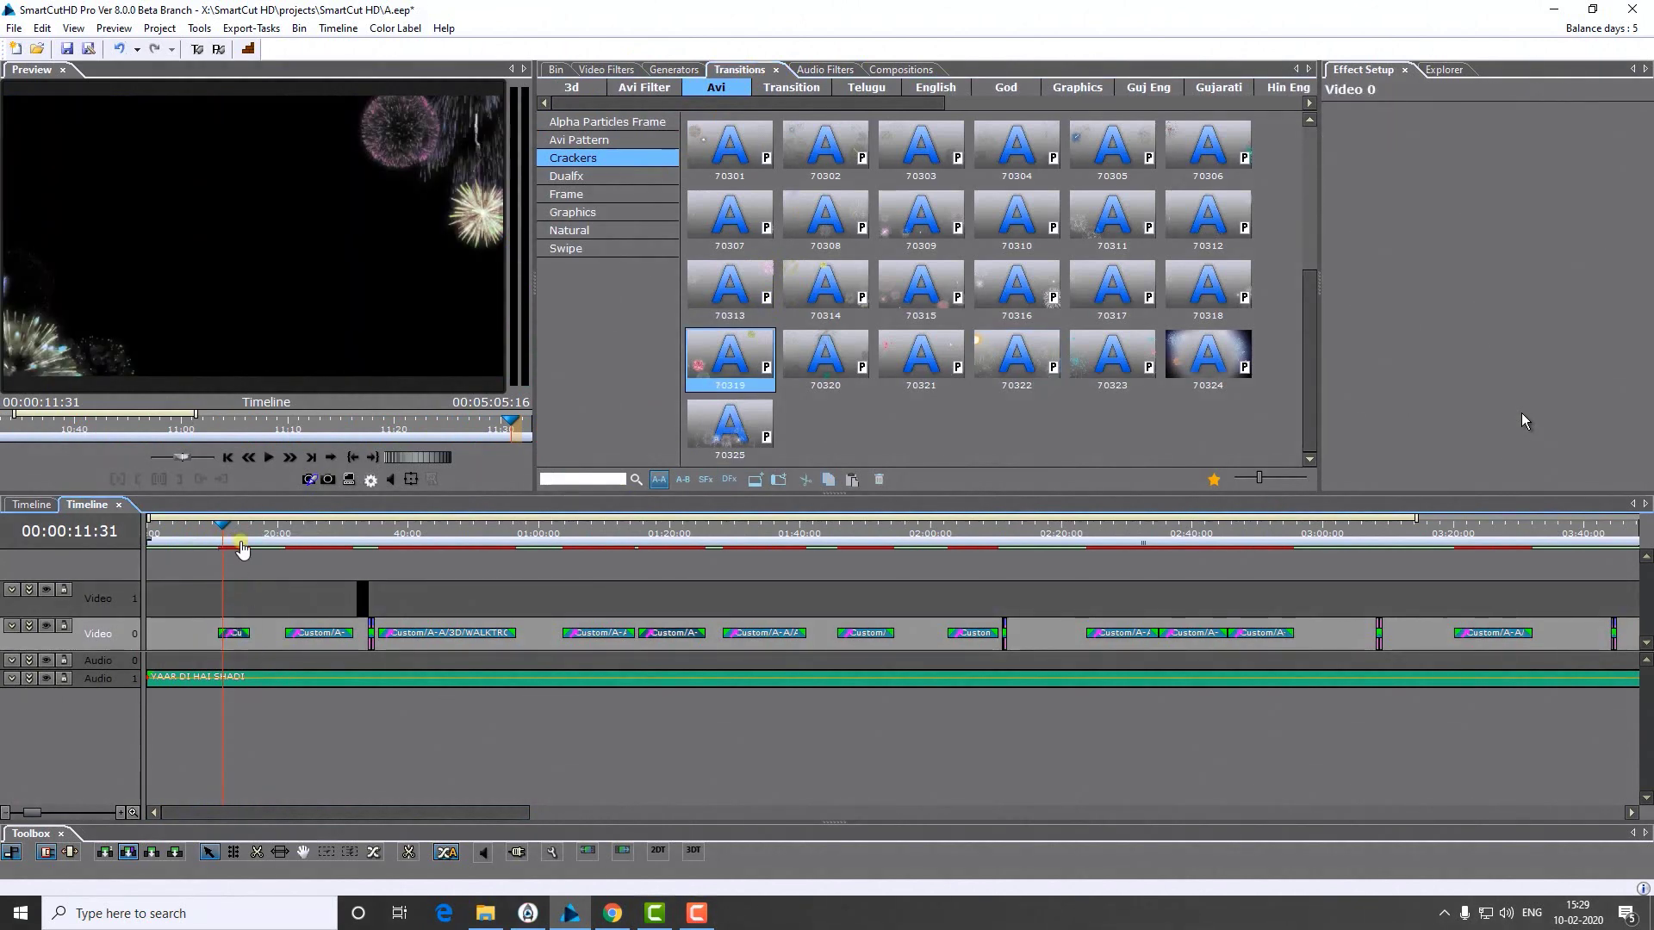
Step: Check the gap after the 70319 transition on Video 0 and extend its end to the start of the next effect
left_click(254, 537)
key("space")
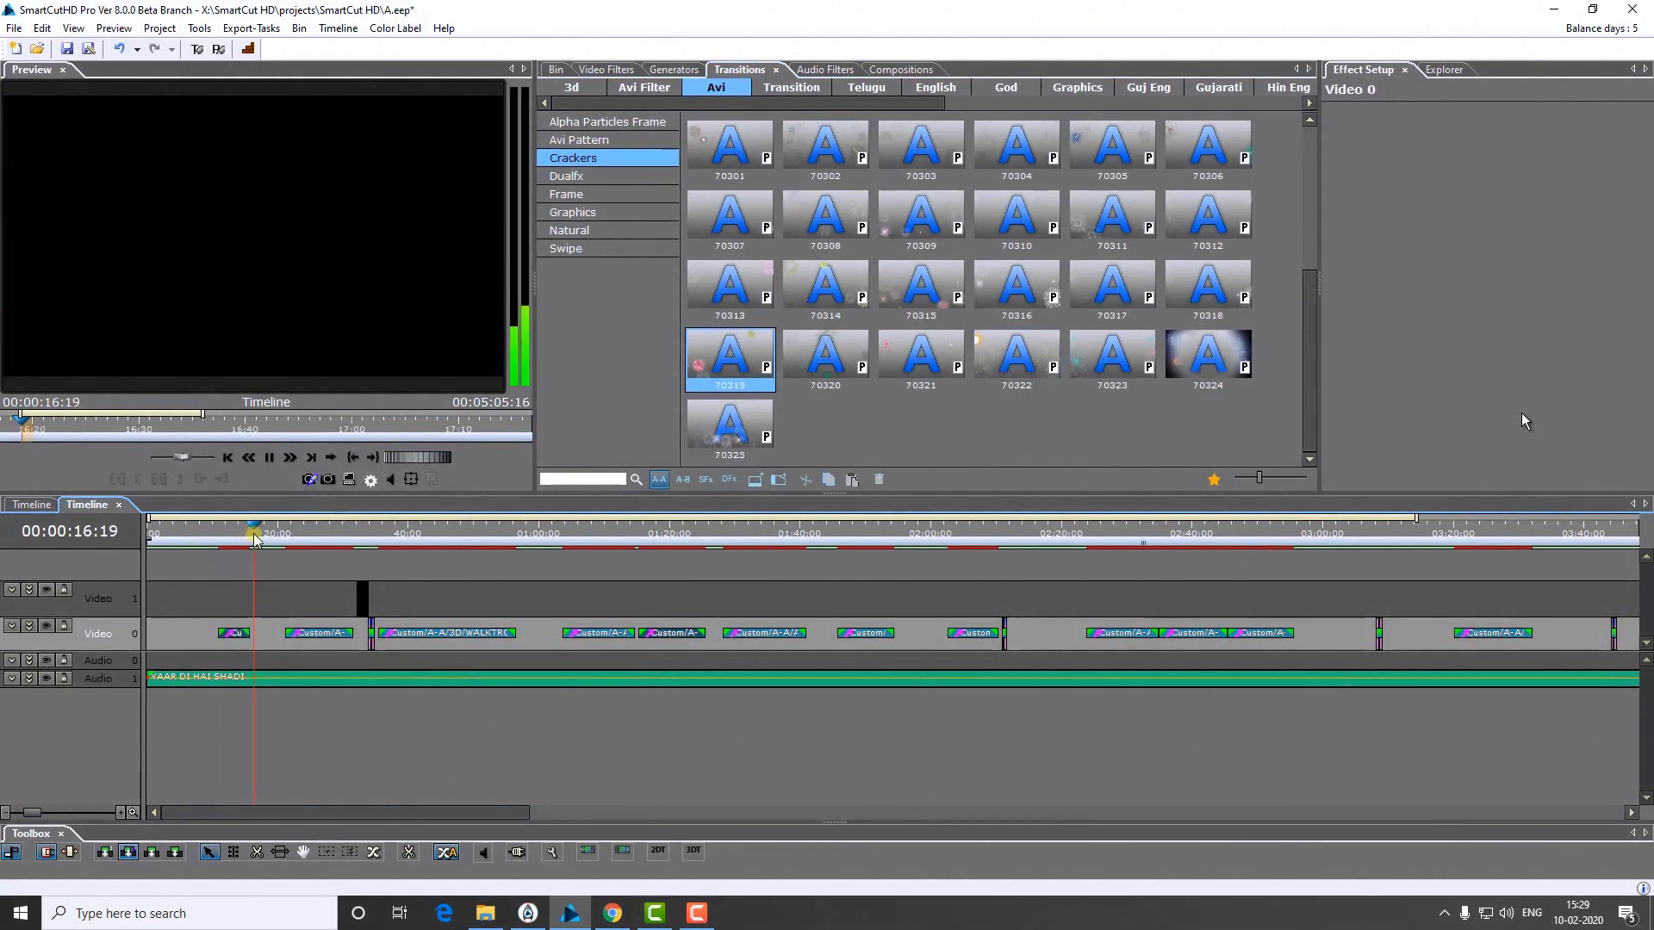
left_click(279, 538)
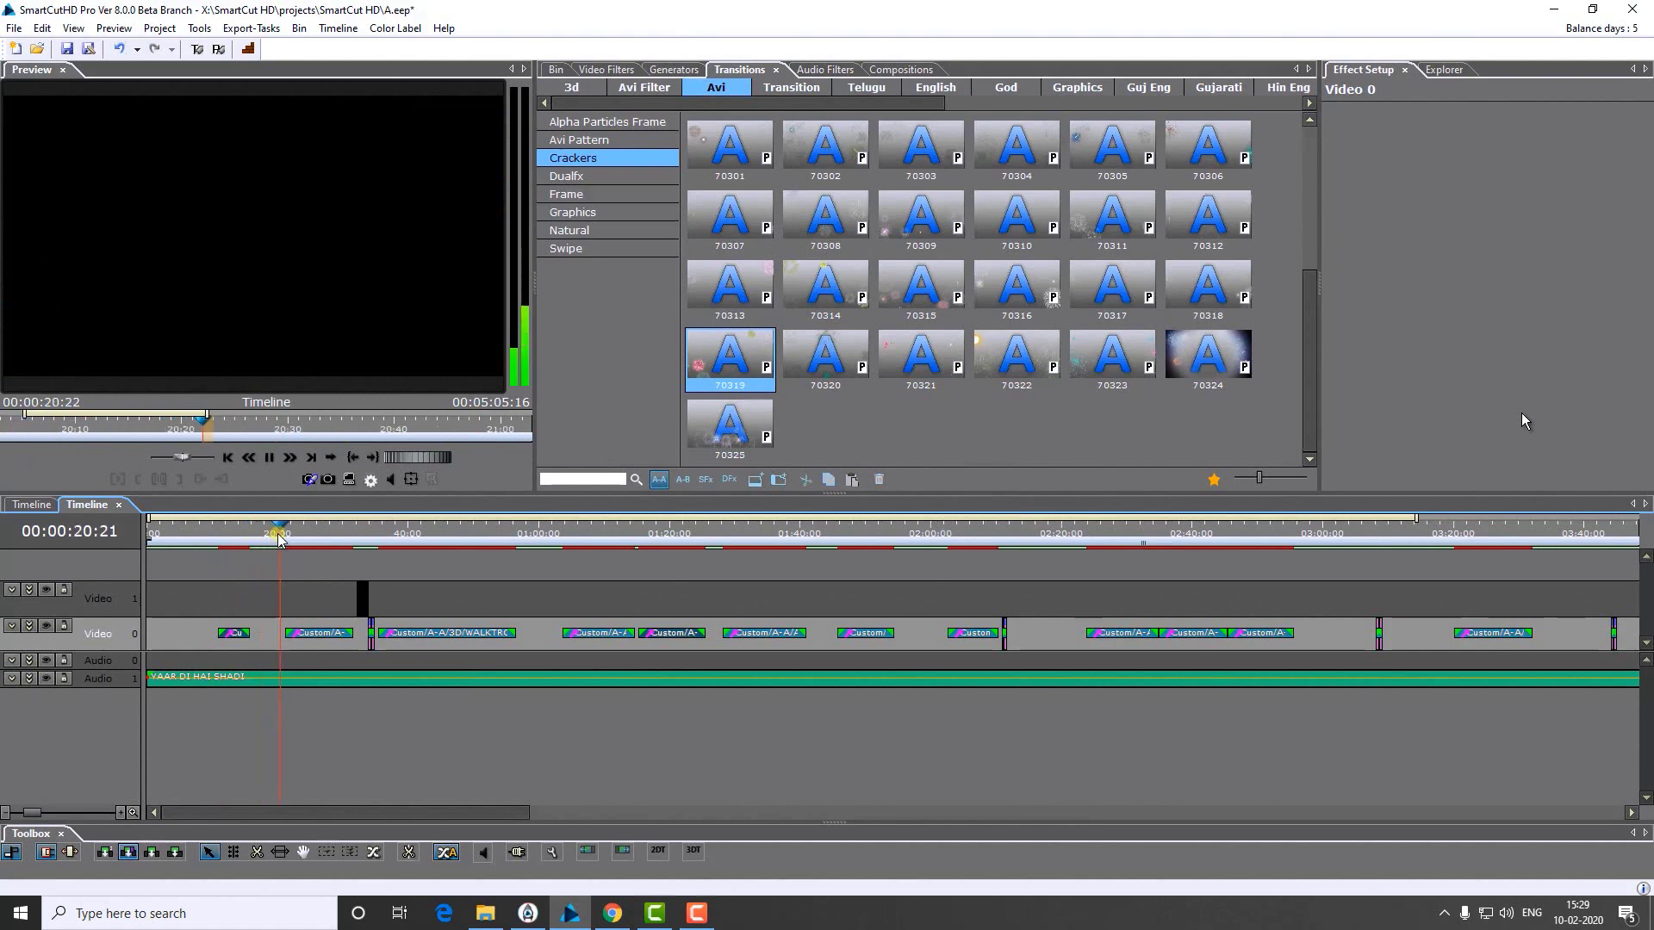
key("space")
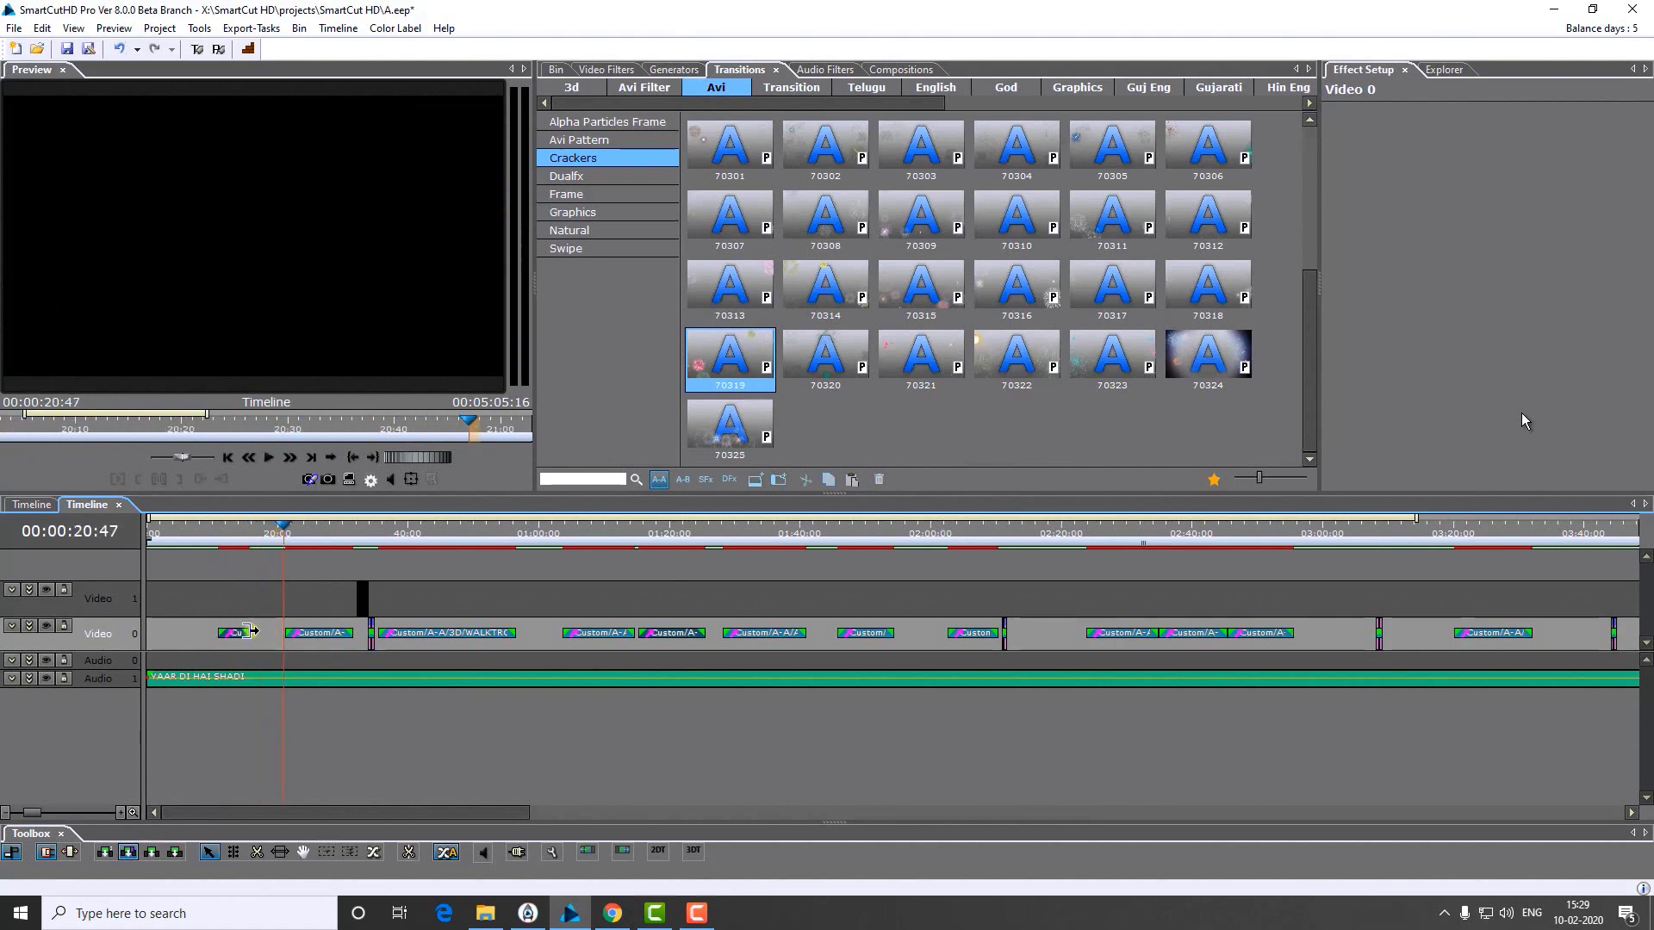
left_click(249, 632)
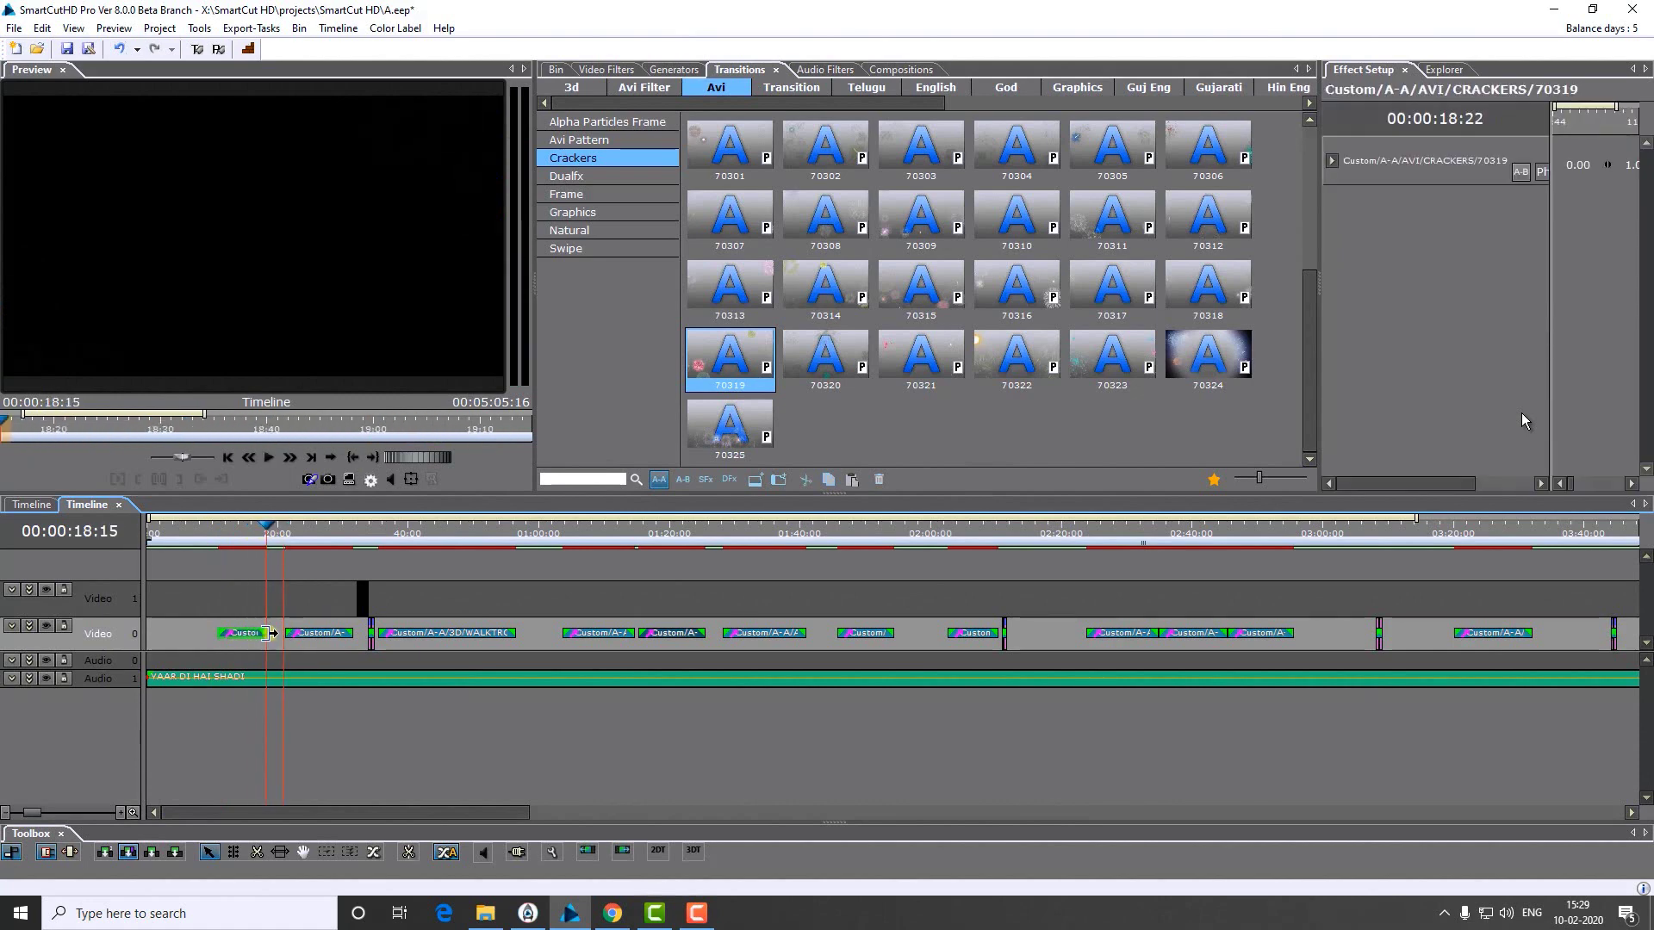
Step: Play the end of the extended 70319 transition and the start of the second walkthrough effect
left_click(261, 537)
key("space")
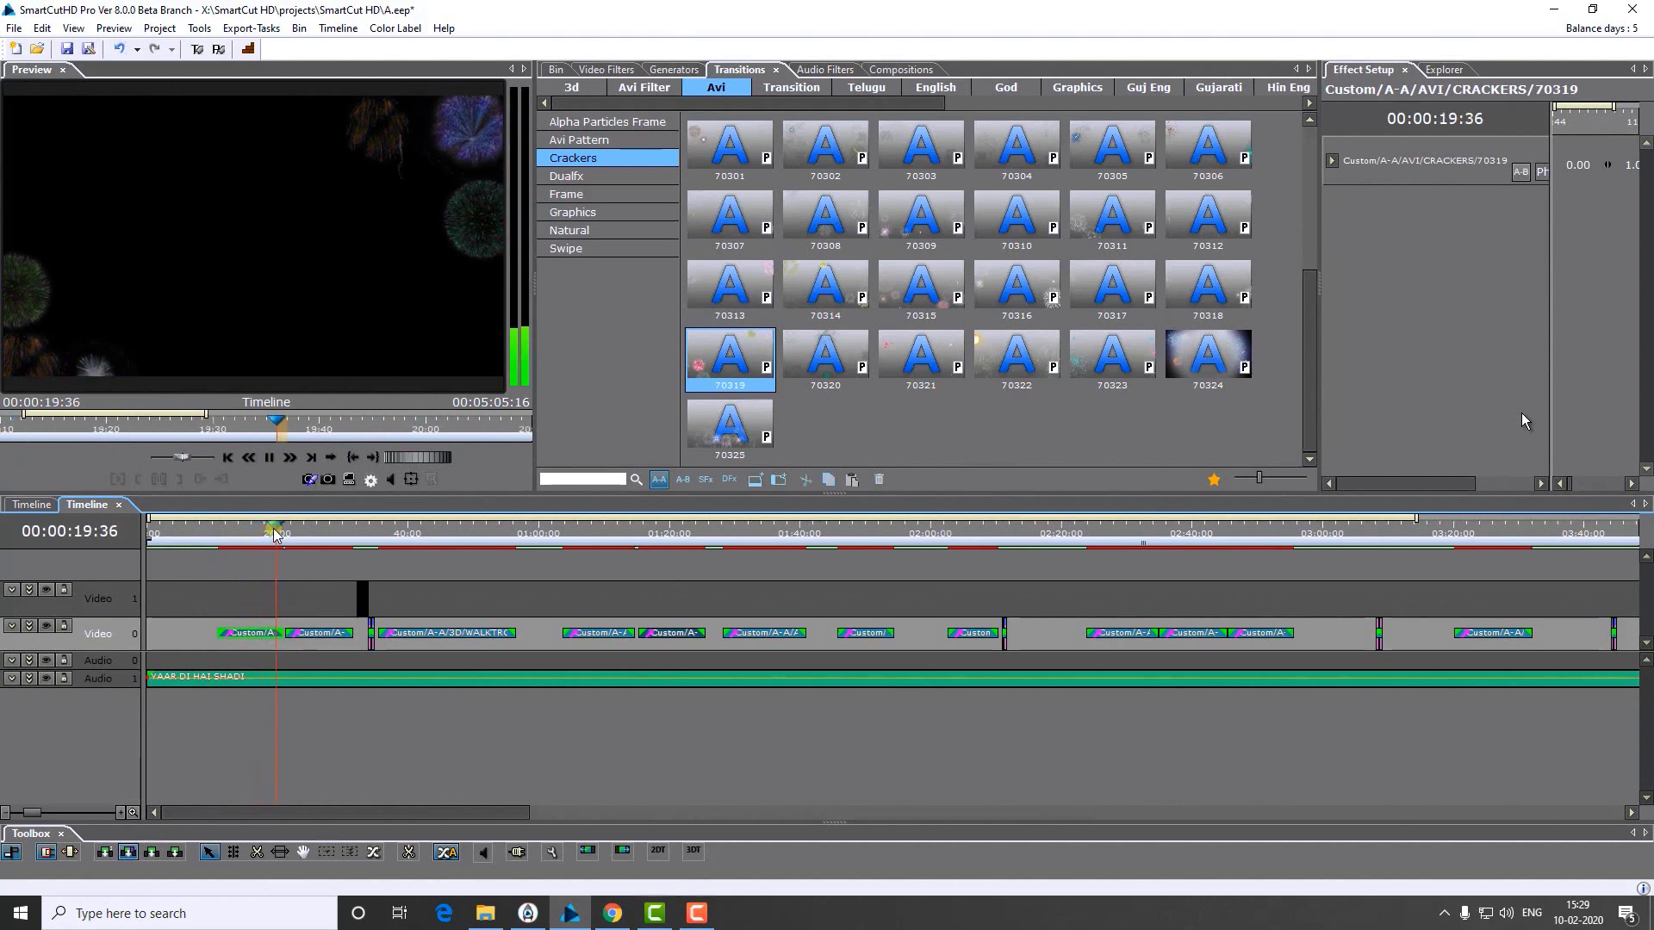
left_click(287, 532)
key("space")
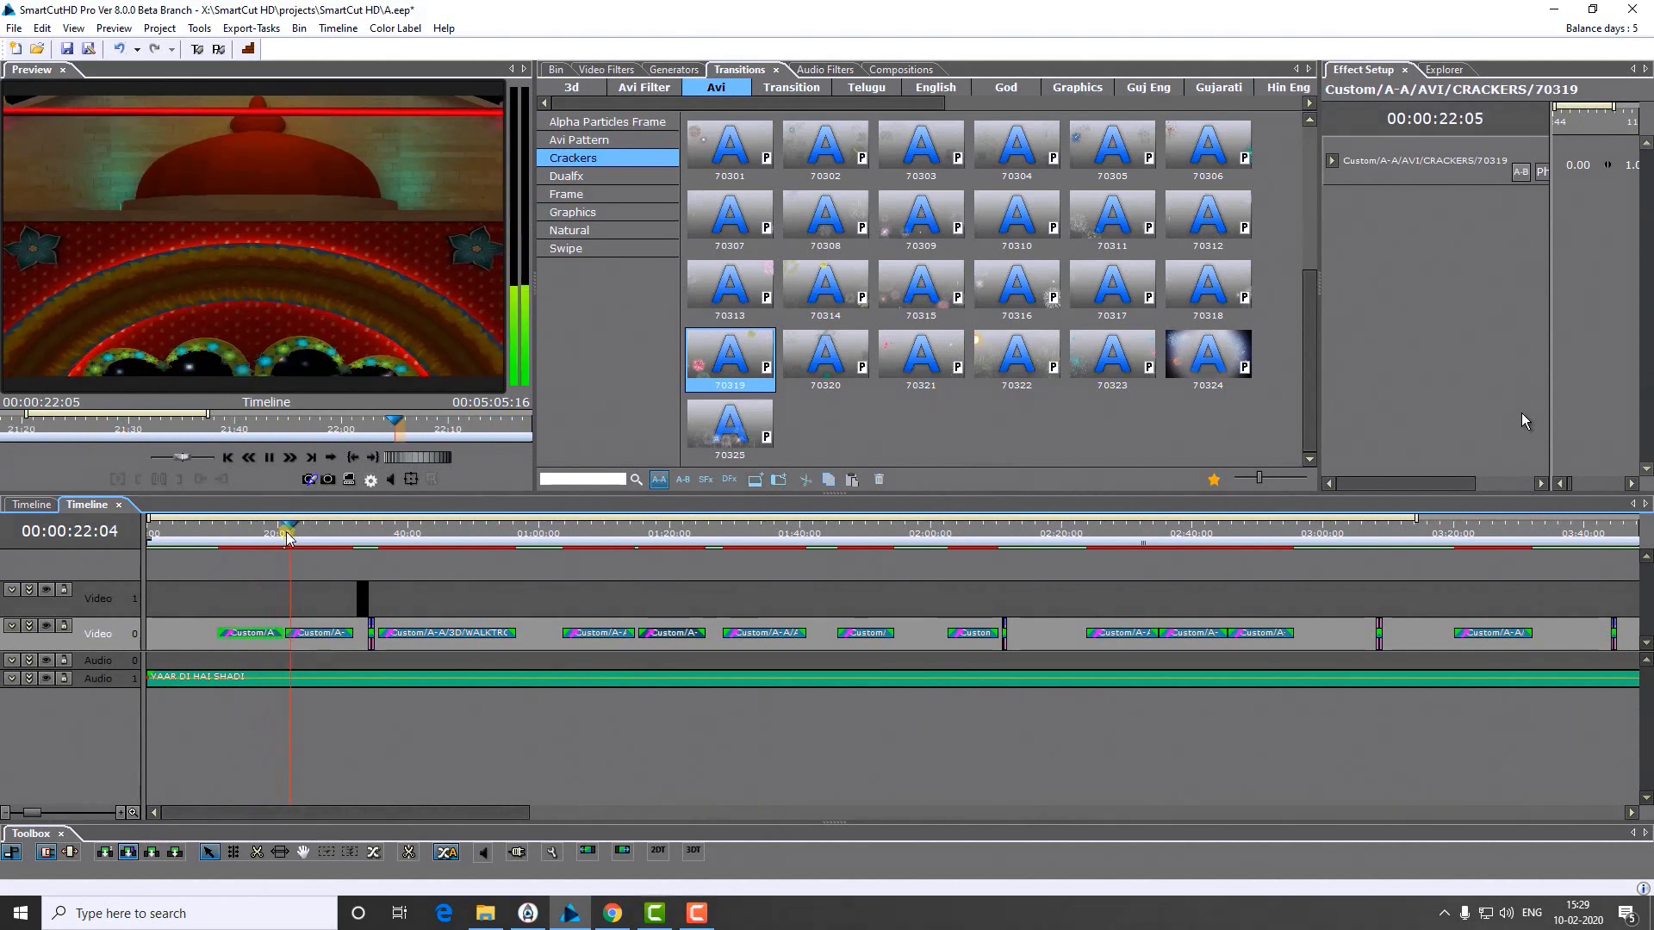
Step: Replace the second walkthrough effect on Video 0, 95028a, with the Avi Crackers transition 70324
left_click(314, 642)
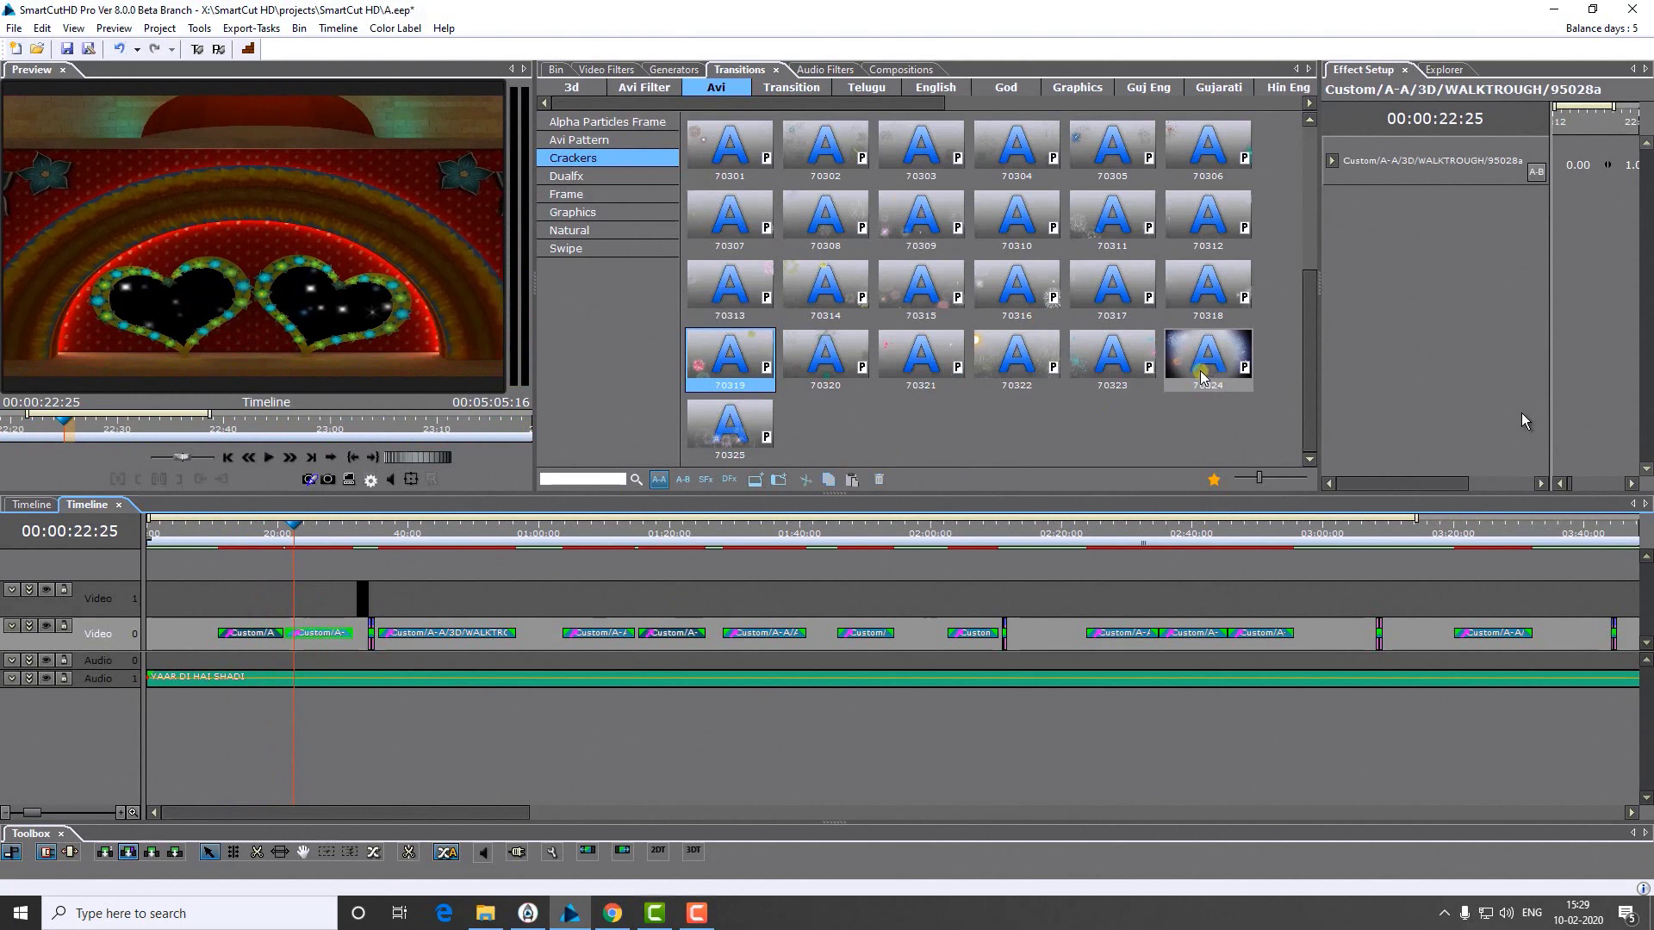
left_click_drag(1203, 376, 326, 642)
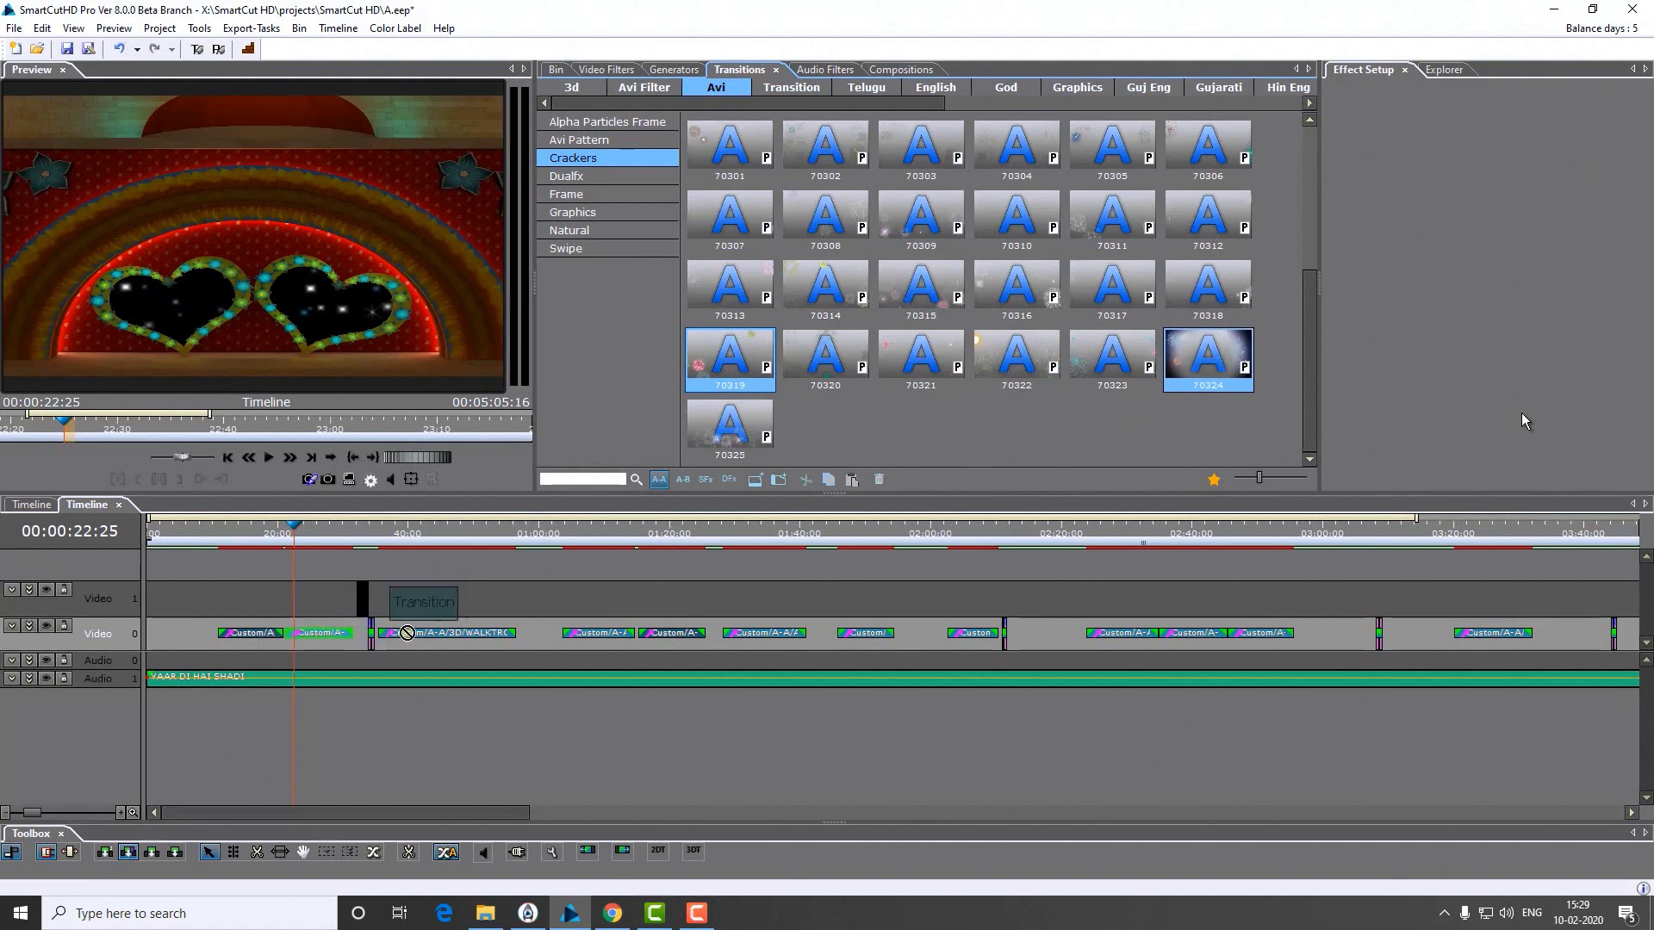
left_click(325, 621)
left_click(319, 635)
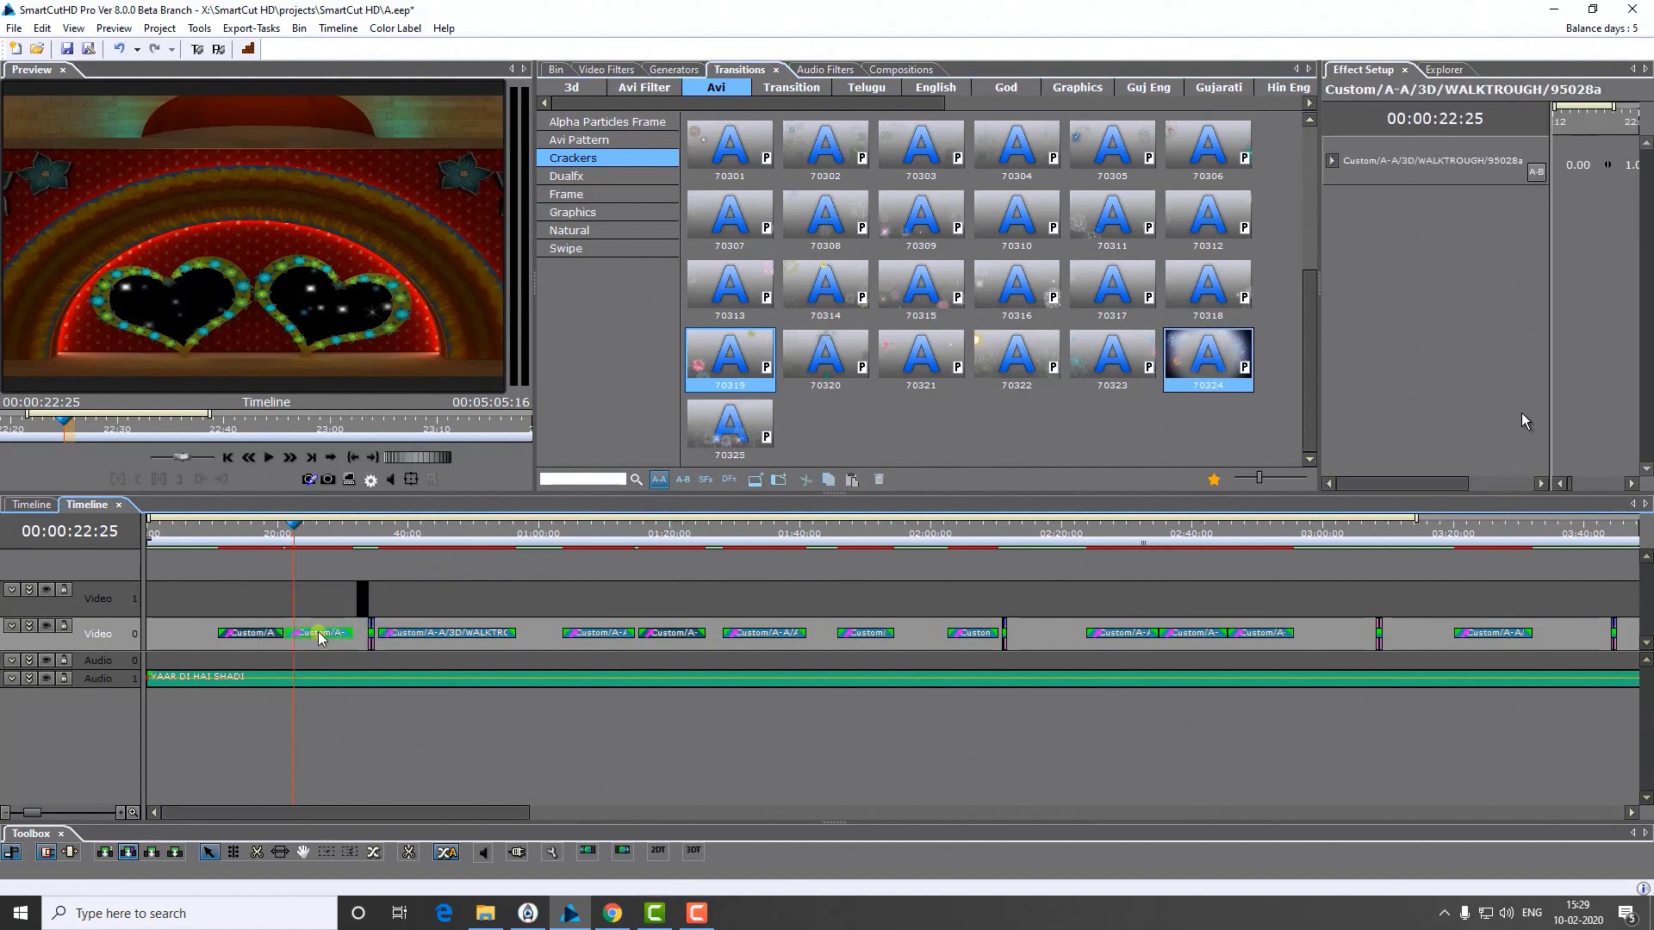
scroll(384, 595, "up", 2)
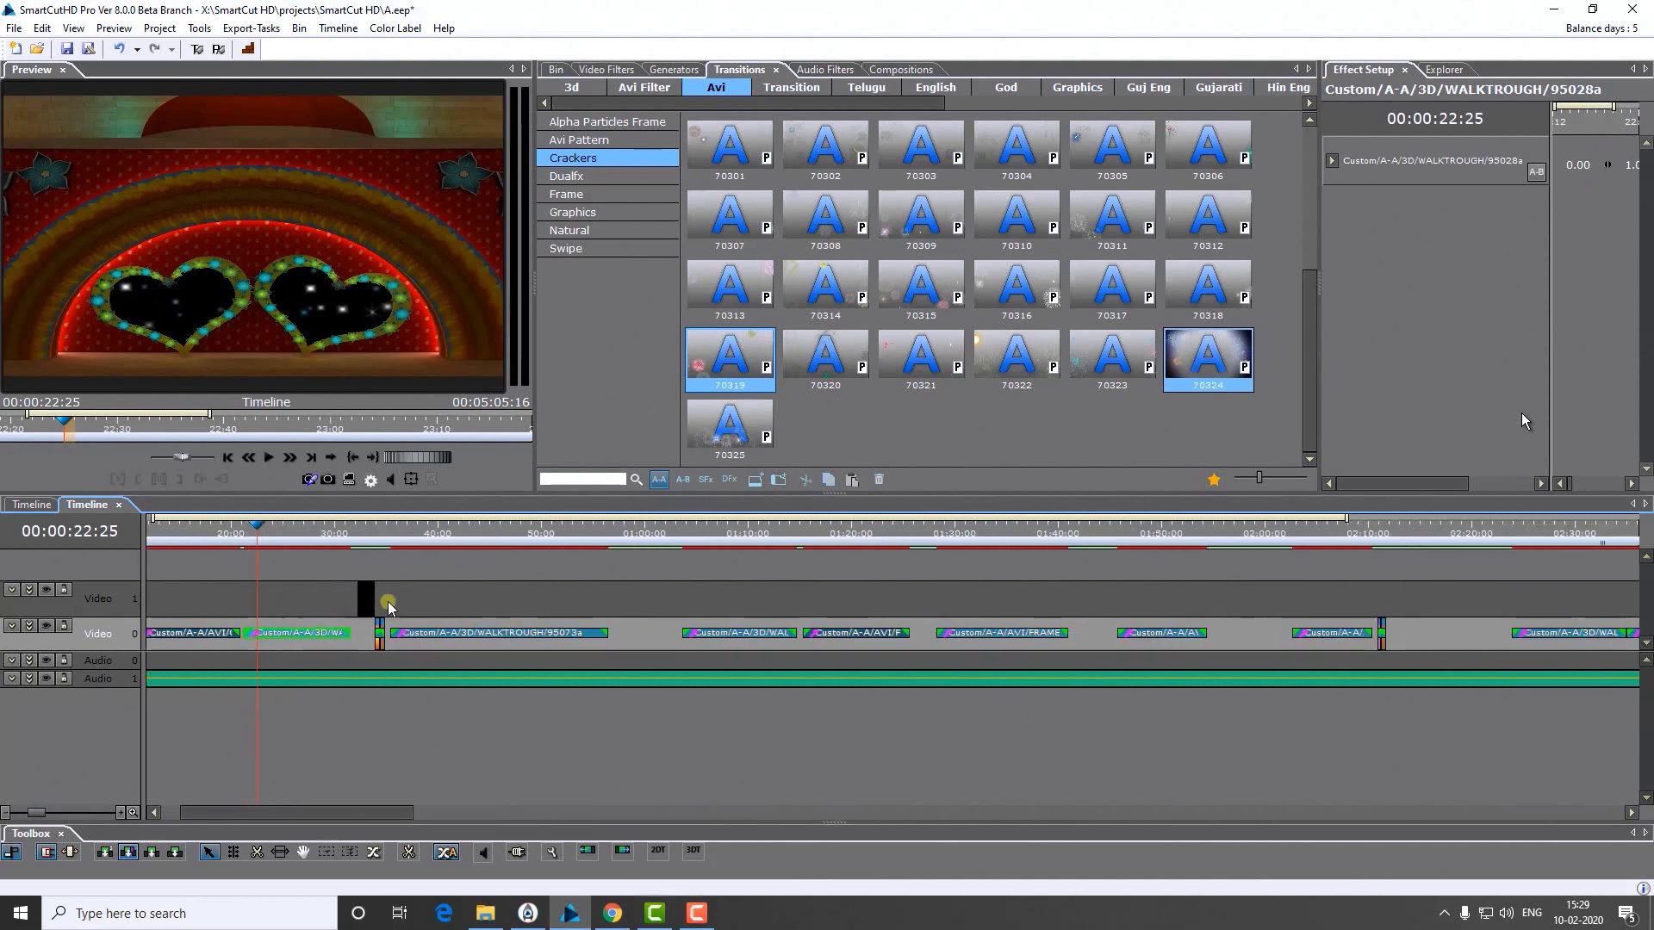
left_click(302, 817)
left_click_drag(301, 817, 285, 815)
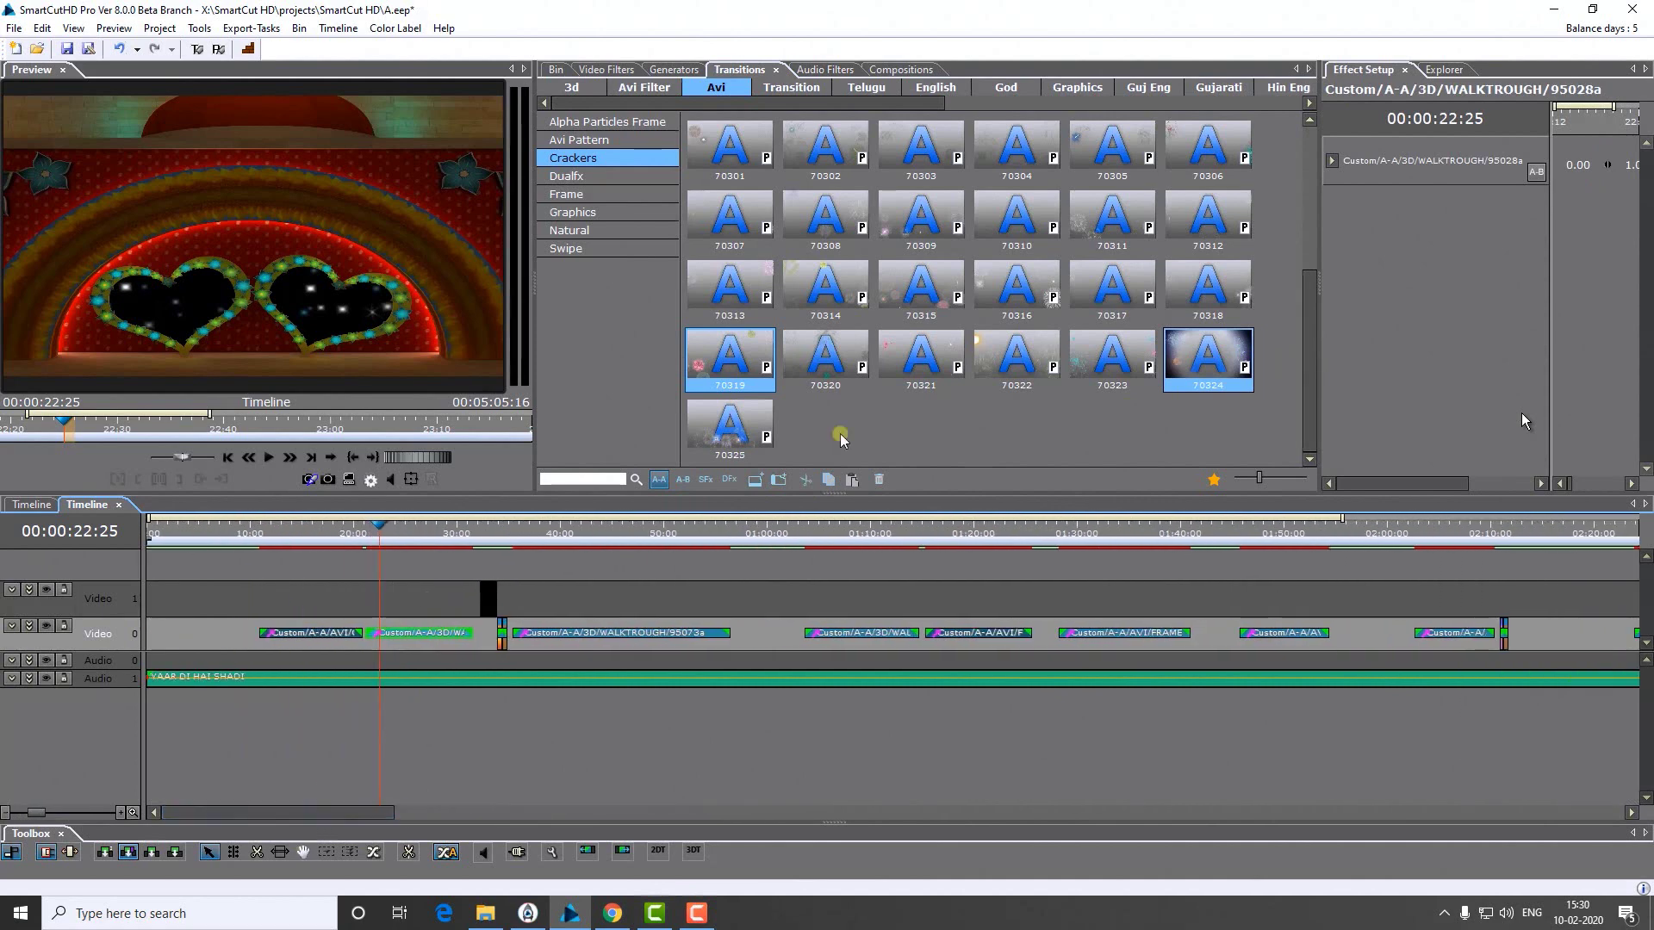
left_click_drag(1187, 355, 472, 637)
Step: Play the 70324 transition on Video 0 to review the new effect
left_click(382, 540)
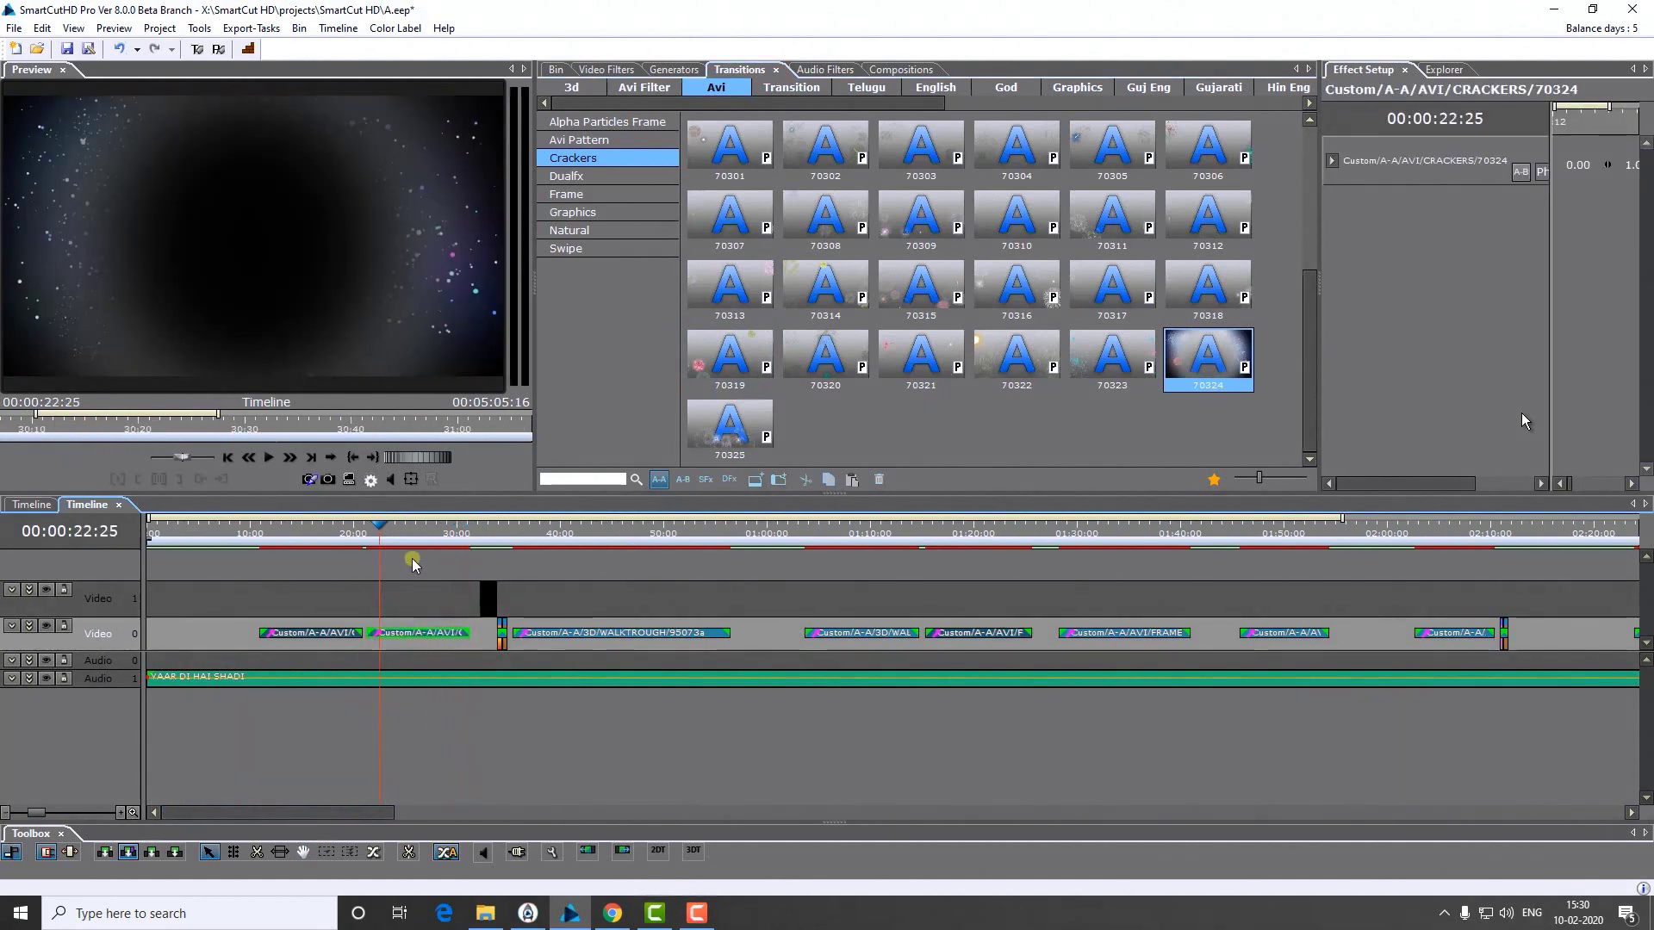
left_click(412, 540)
key("space")
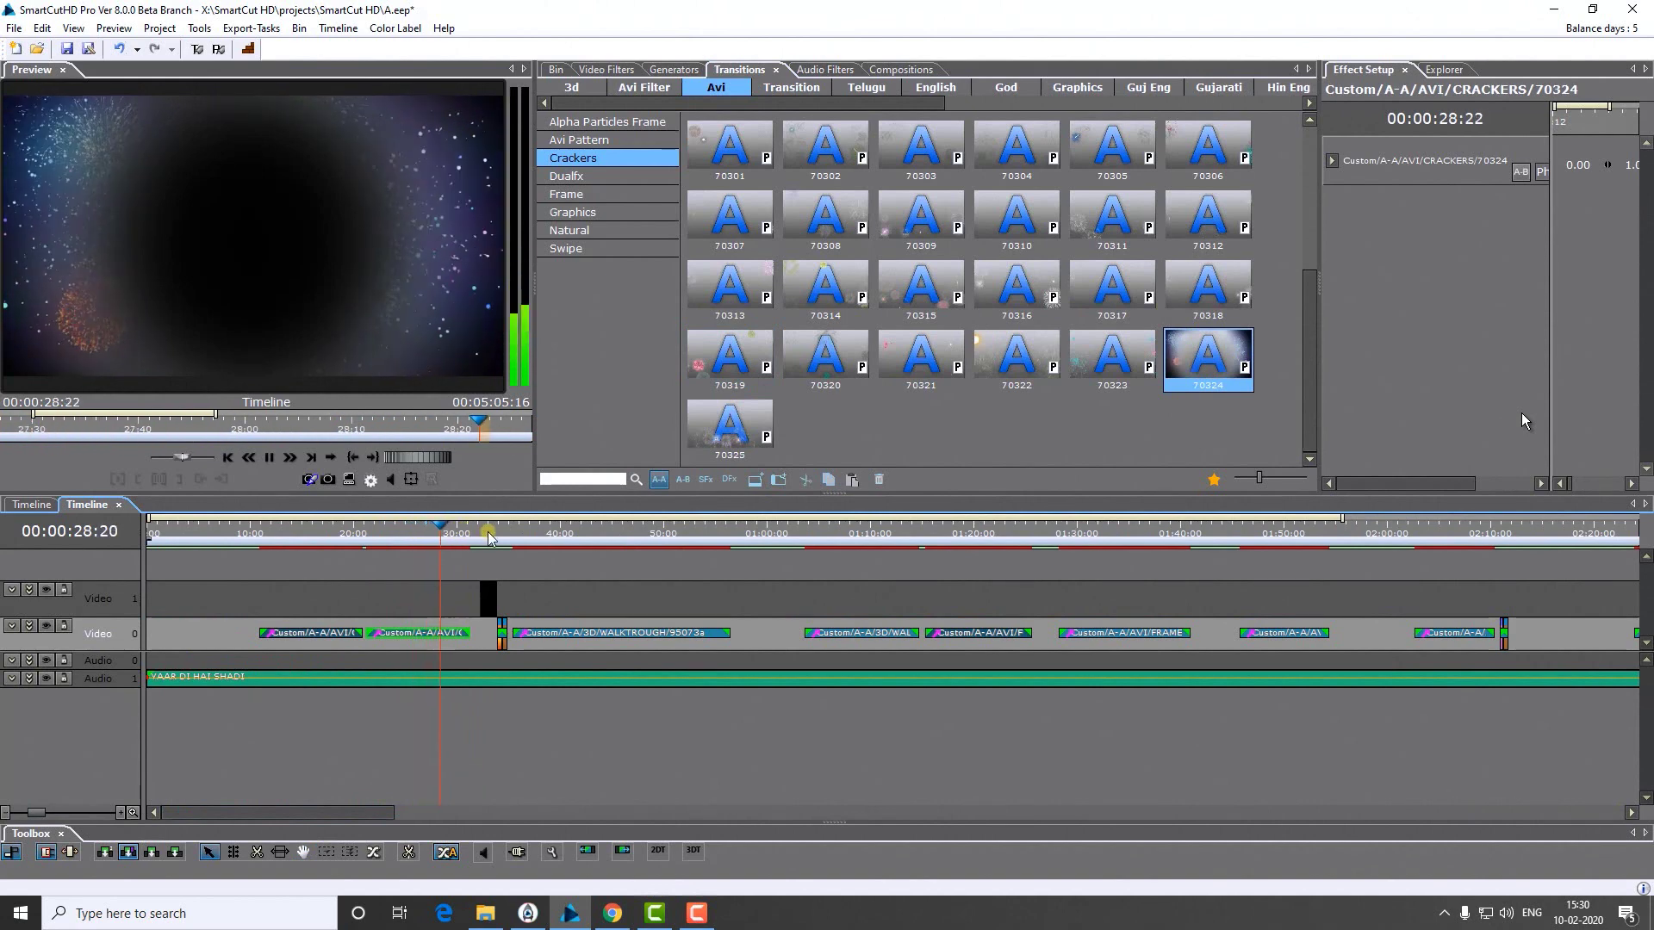
key("space")
Step: Replace the 95073a walkthrough effect on Video 0 with the Avi Pattern transition 17155 and preview it
left_click_drag(523, 540, 564, 540)
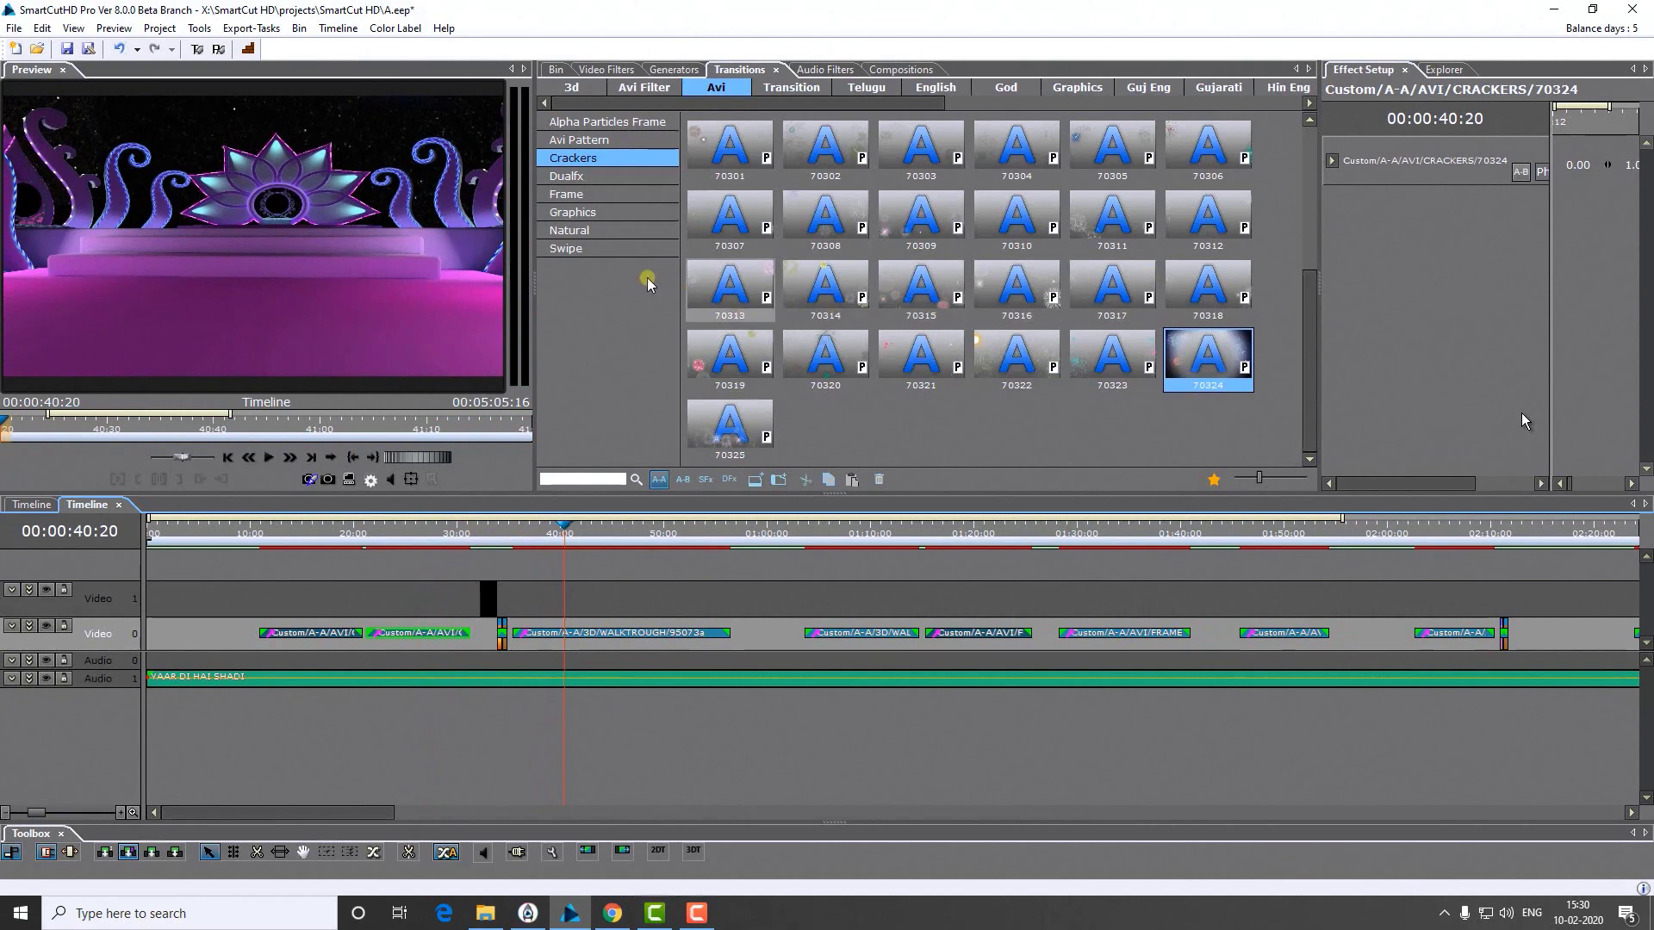
left_click(603, 123)
scroll(1095, 323, "down", 1)
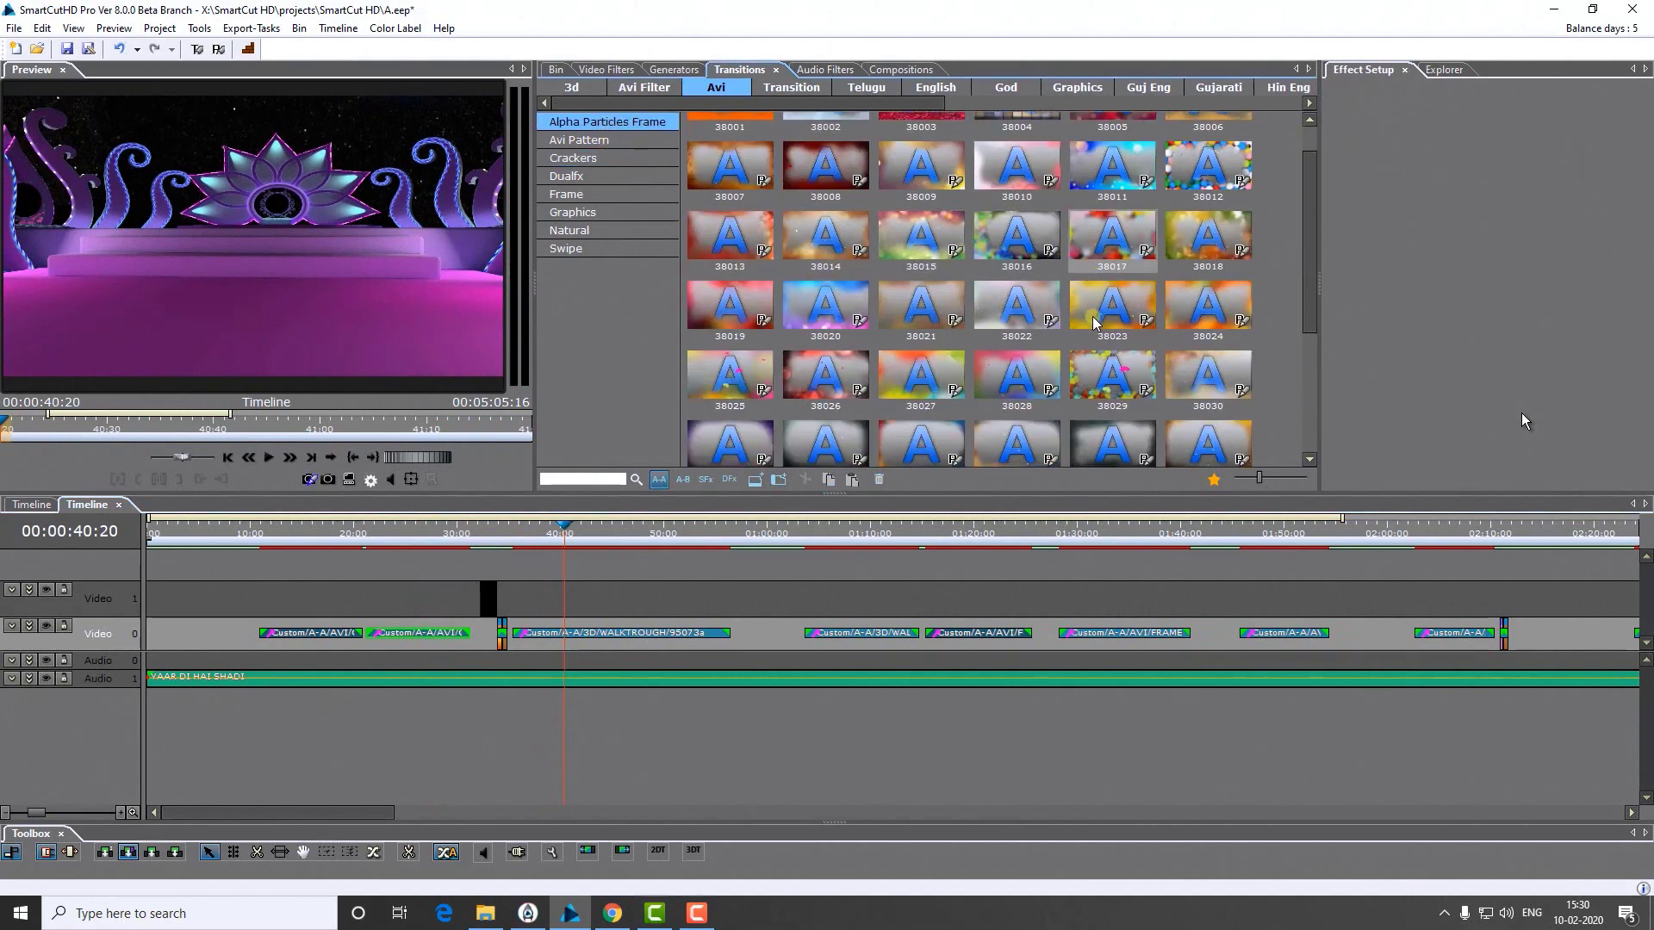
left_click(616, 142)
left_click_drag(1308, 205, 1313, 383)
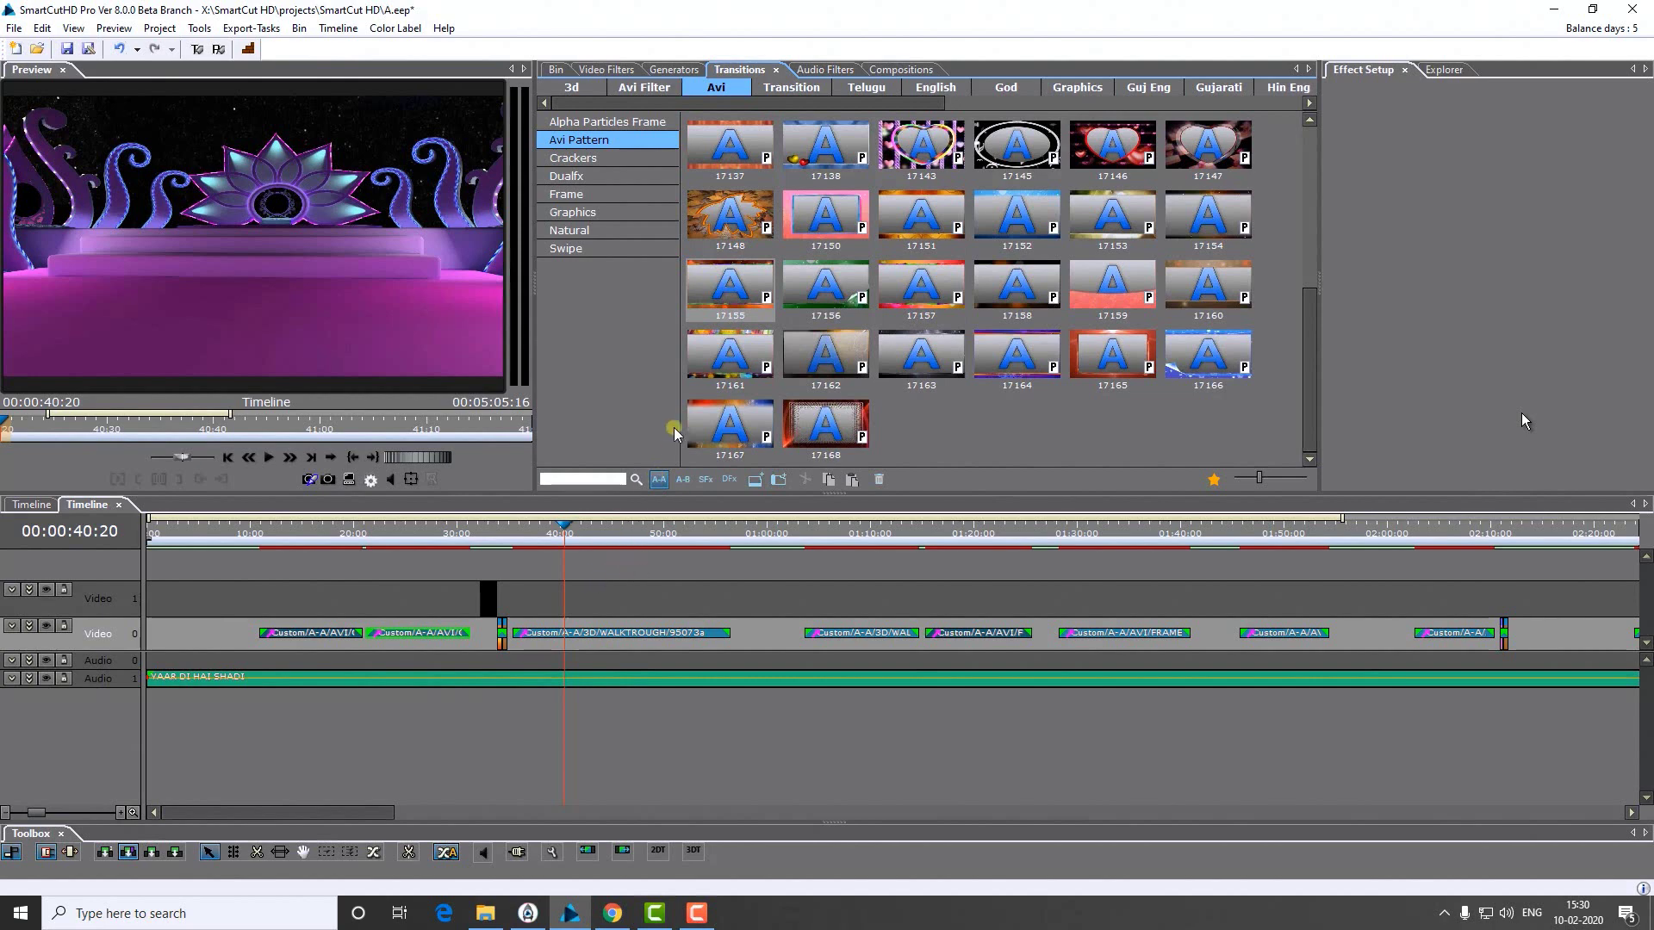
left_click(724, 306)
left_click_drag(730, 286, 642, 633)
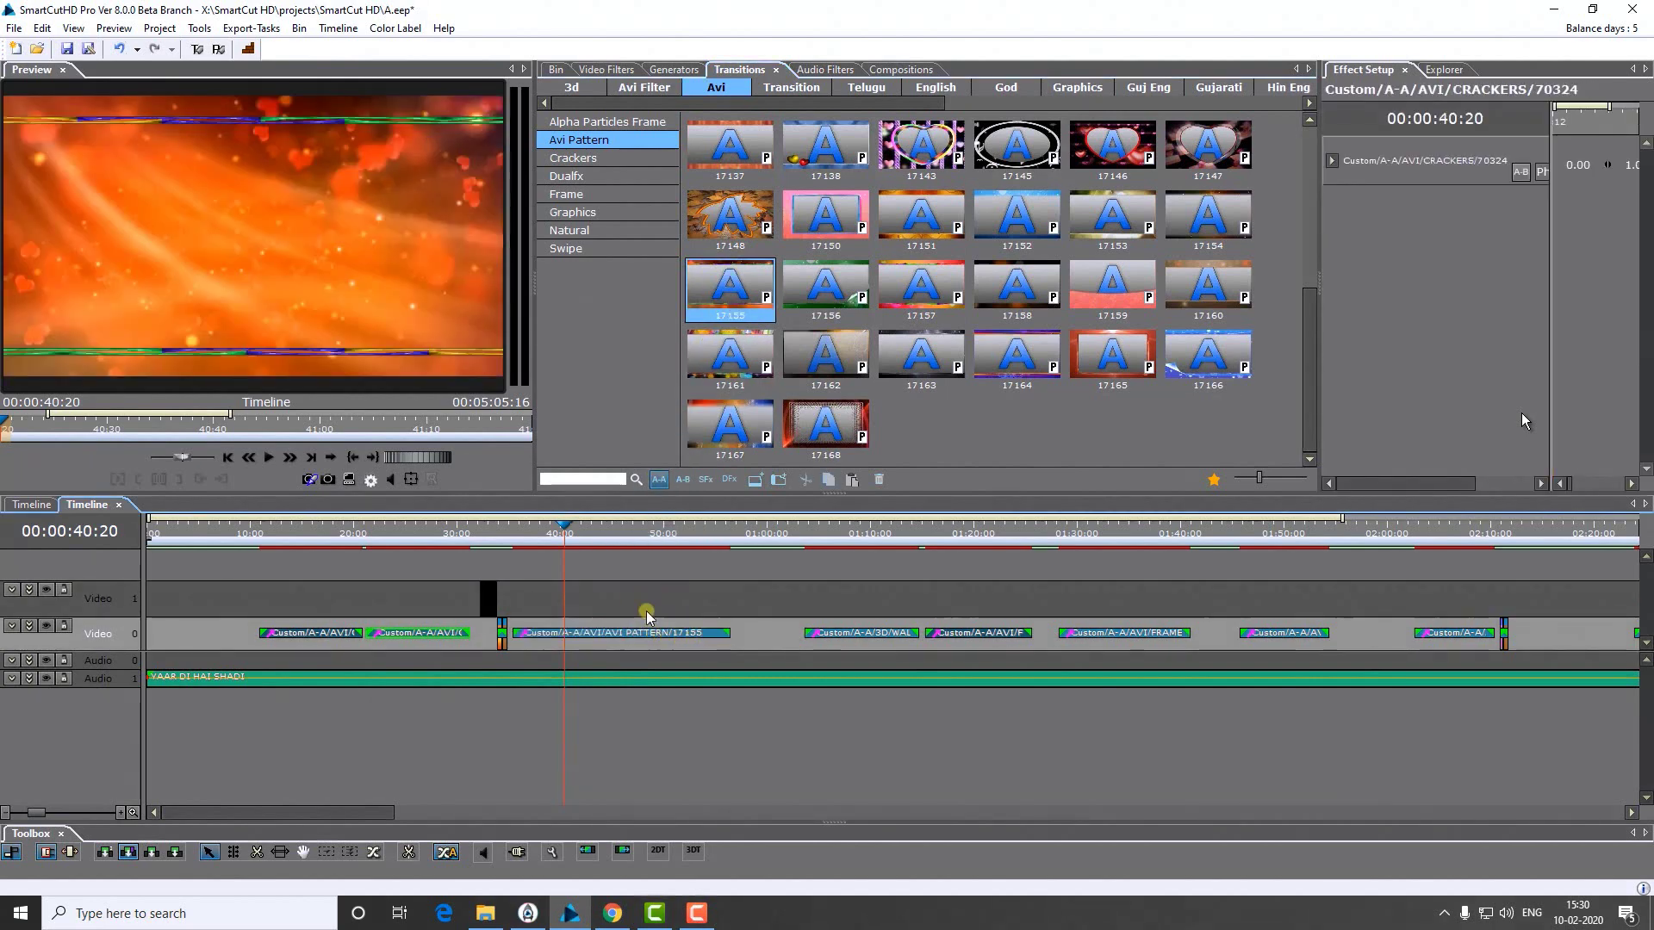
left_click_drag(580, 541, 631, 541)
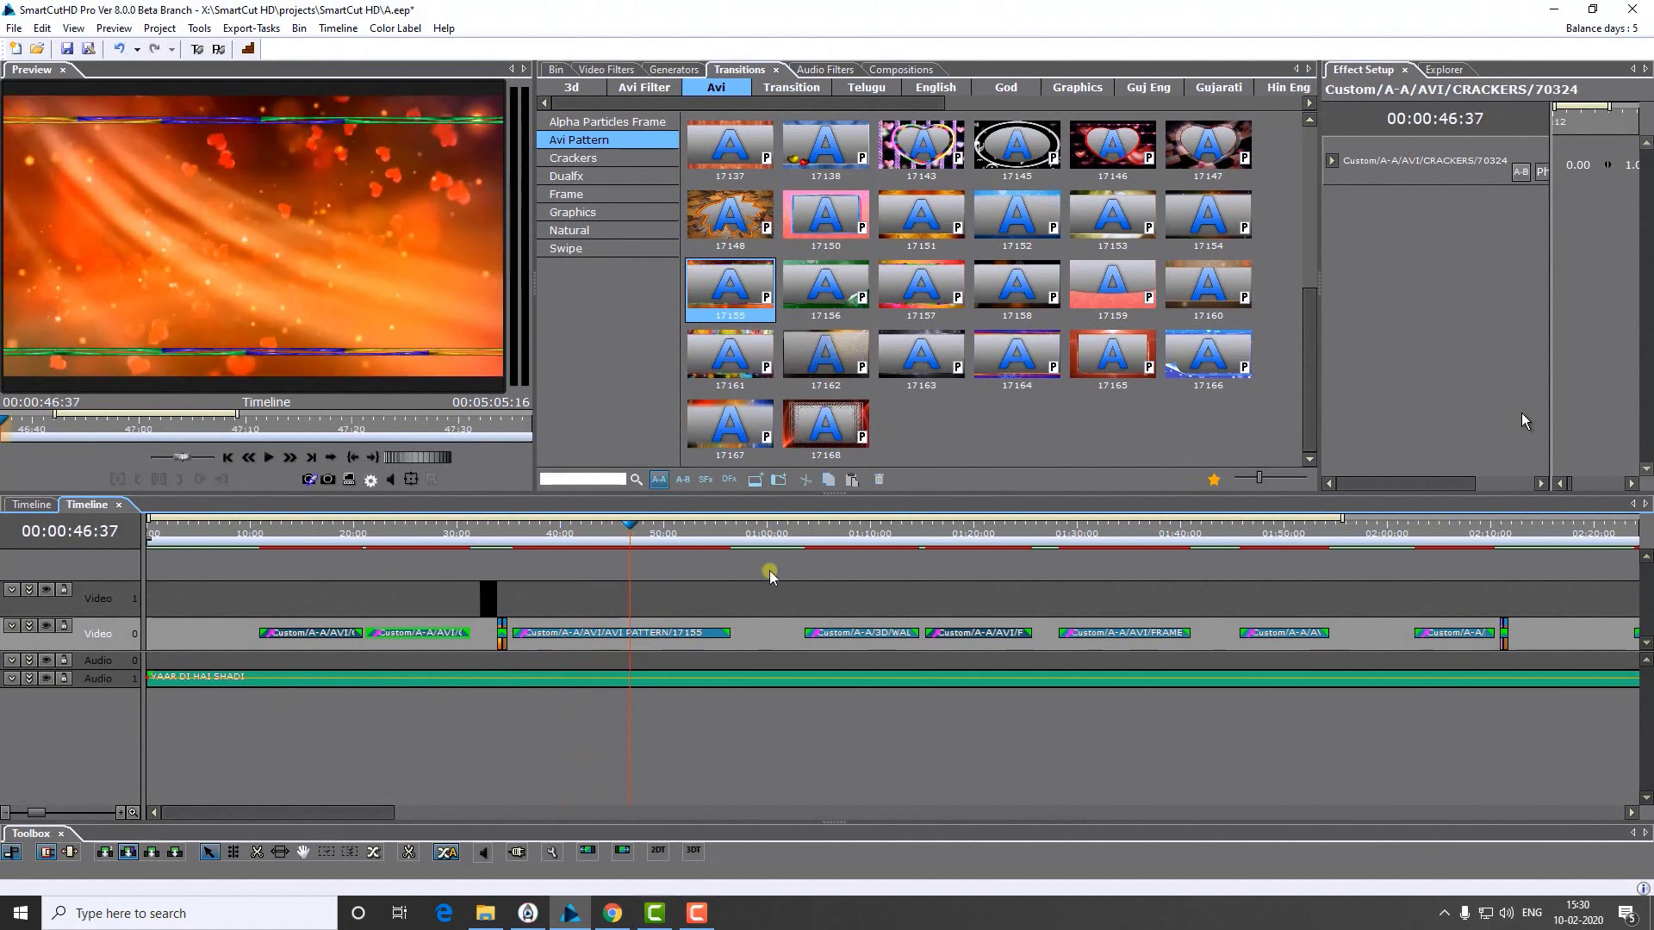
Step: Replace the remaining 3D walkthrough effect near 01:09 on Video 0 with the Alpha Particles Frame transition 38007 and preview it
scroll(775, 580, "right", 2)
left_click_drag(742, 541, 801, 543)
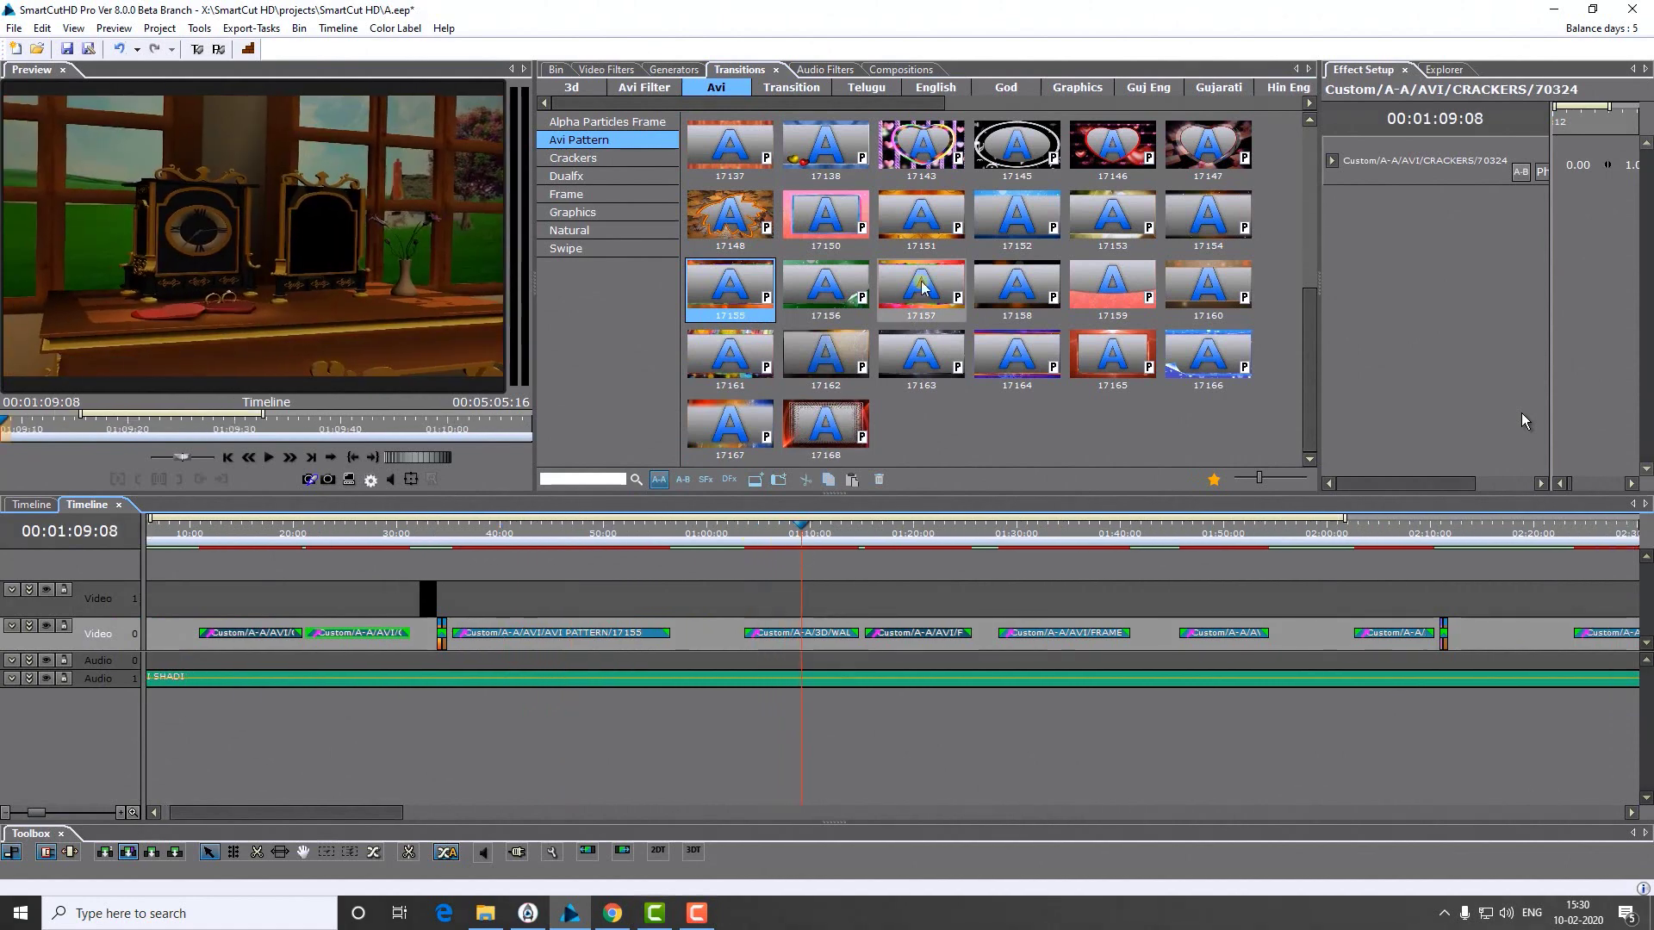
left_click(608, 160)
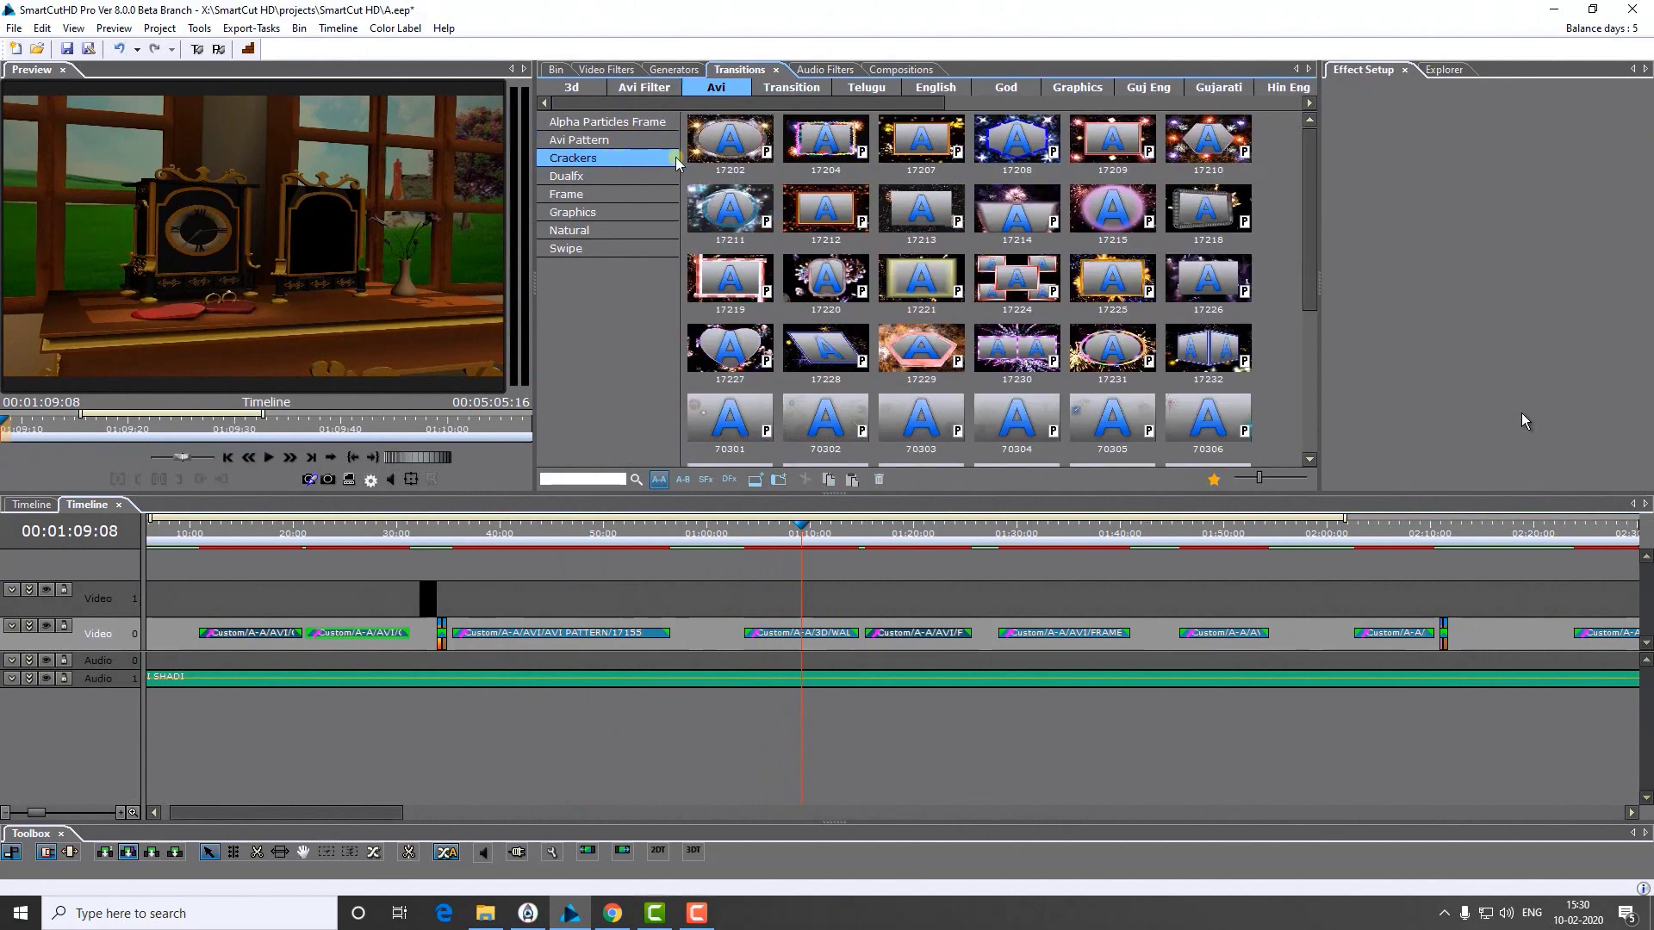
left_click(582, 140)
left_click(614, 124)
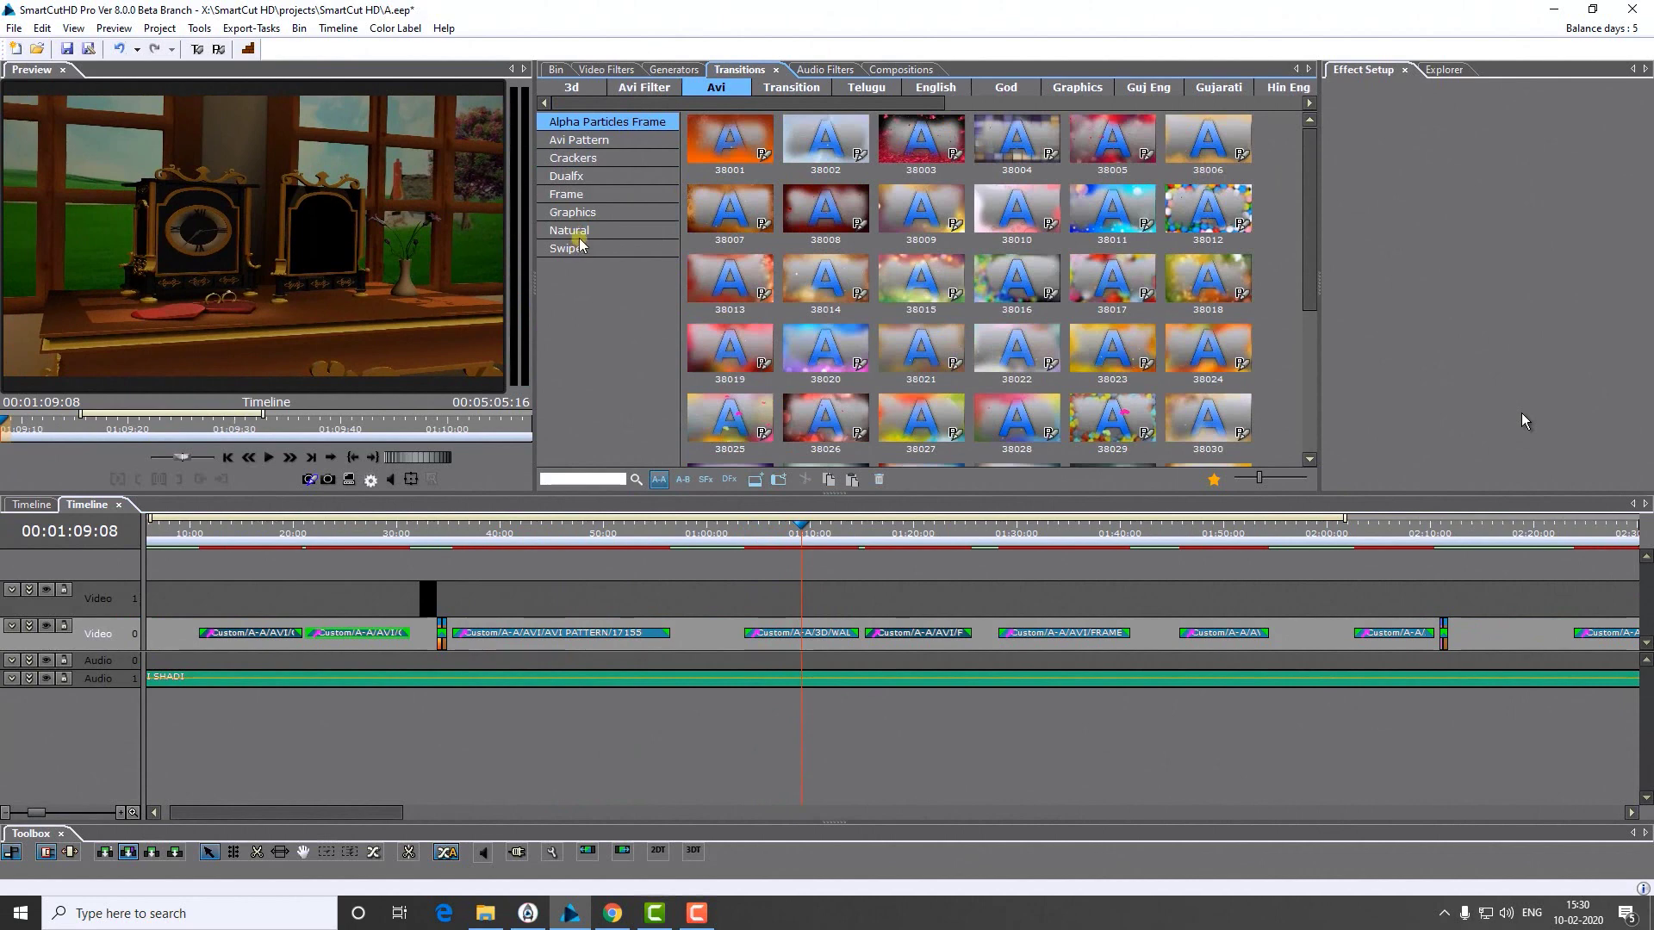
left_click_drag(730, 211, 850, 631)
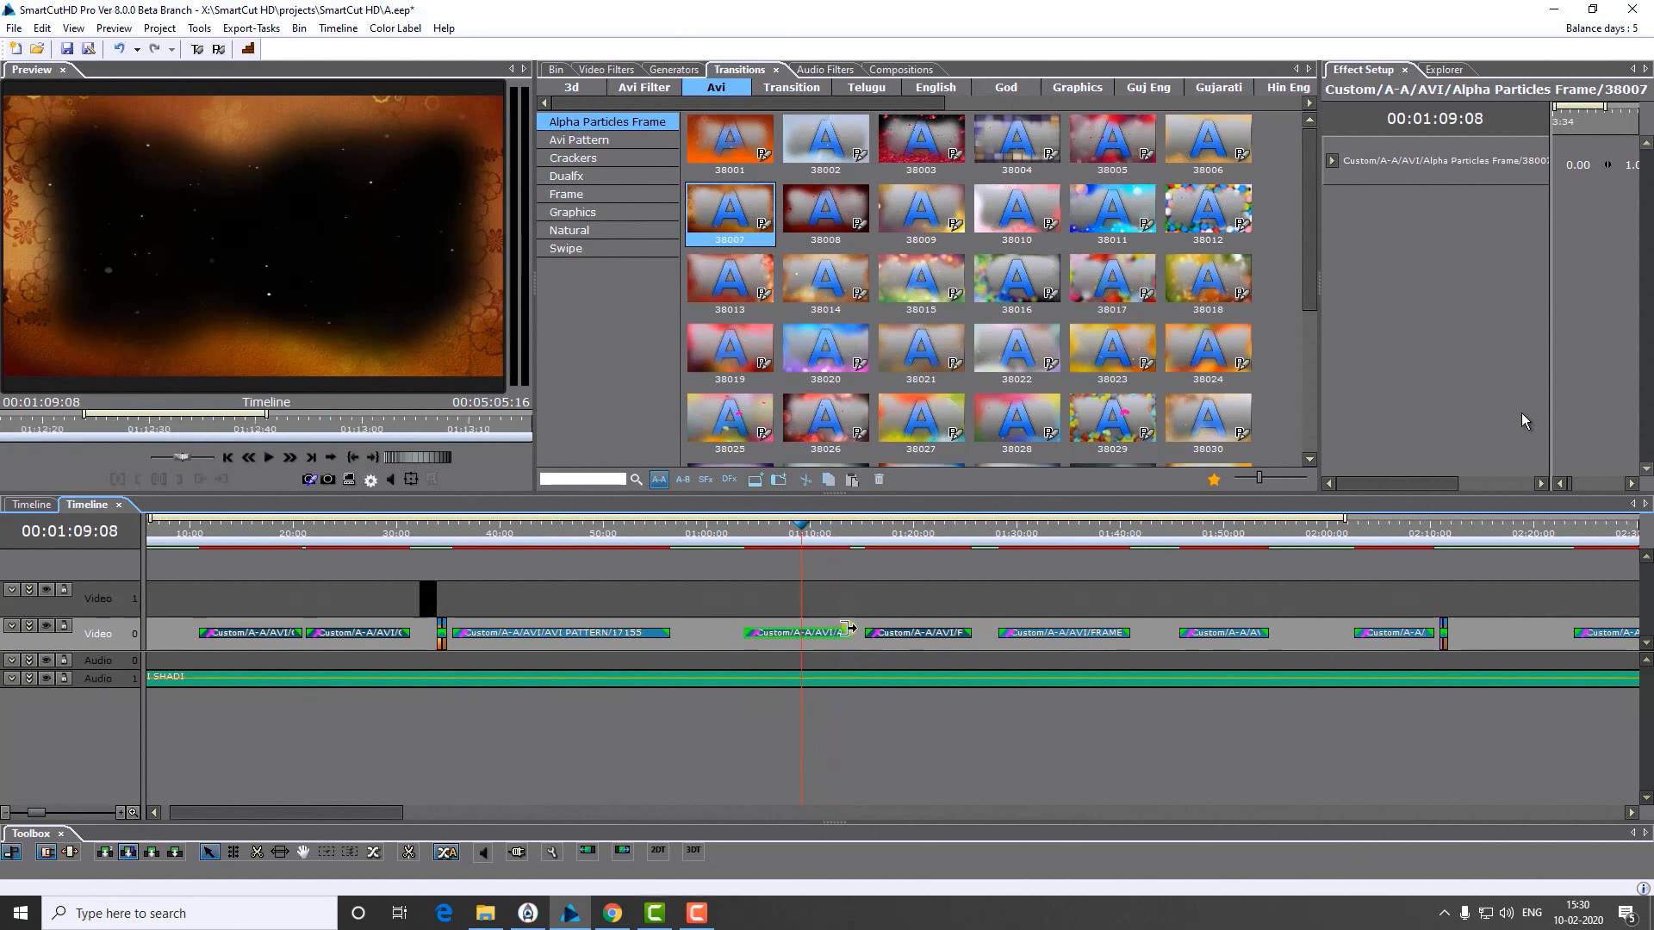
mouse_move(765, 553)
left_mouse_down()
mouse_move(832, 547)
mouse_move(782, 546)
left_mouse_up()
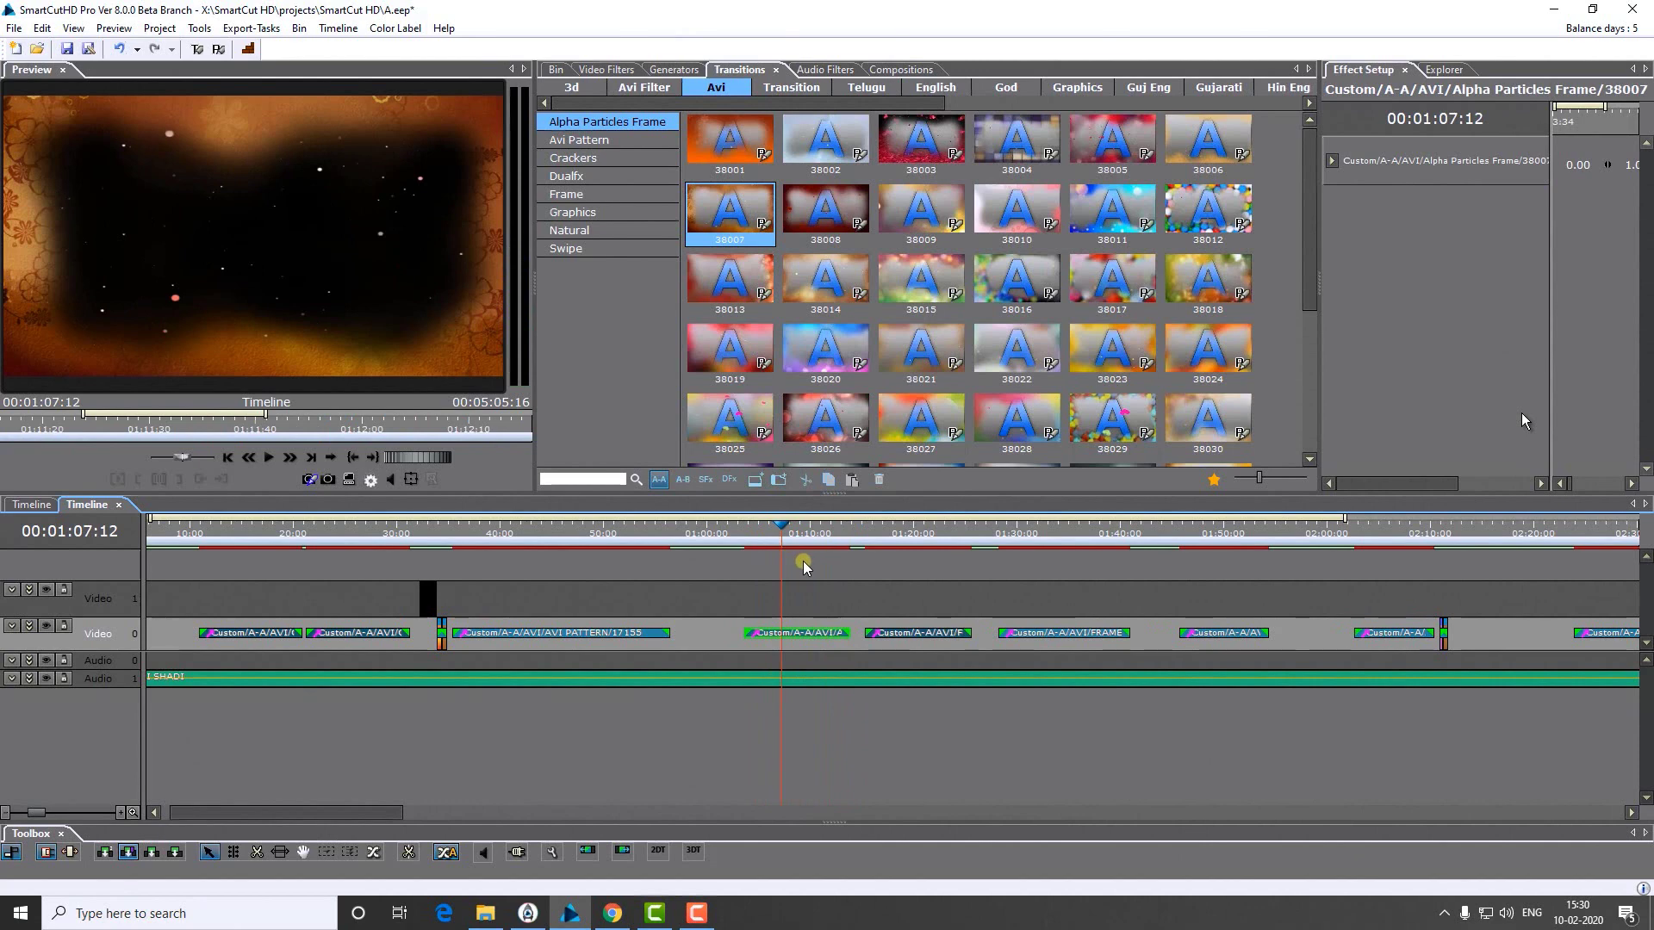
Step: Mute the preview audio and scrub through the whole timeline to review the effects
scroll(784, 580, "down", 5)
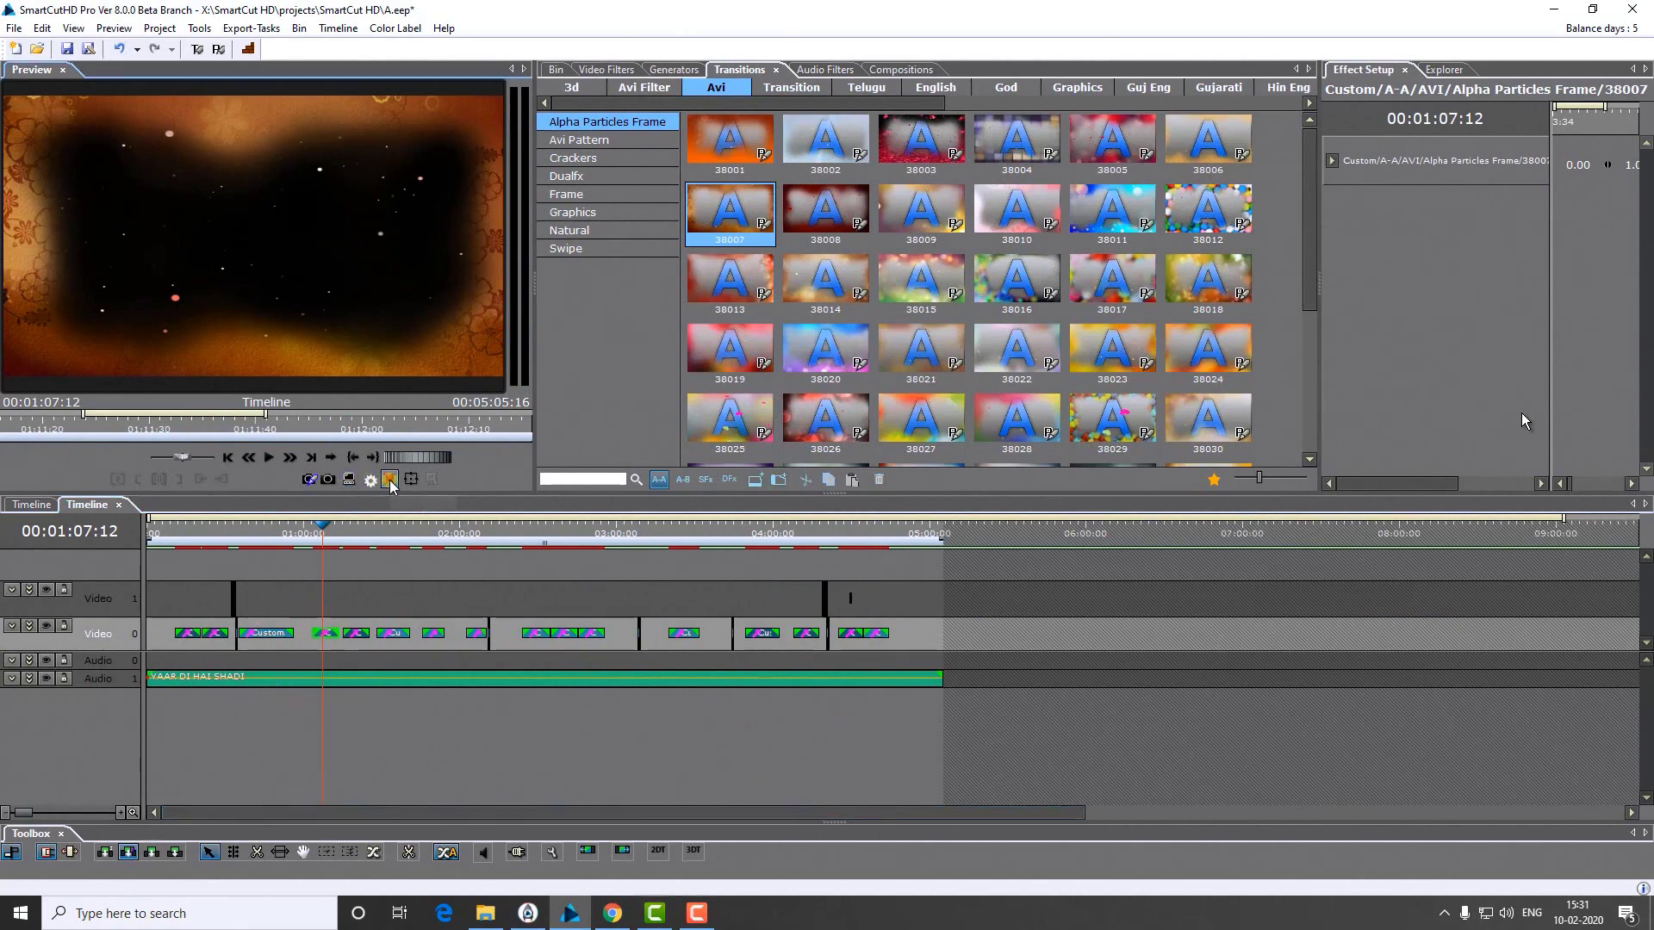
left_click_drag(171, 539, 453, 631)
left_click_drag(213, 613, 255, 640)
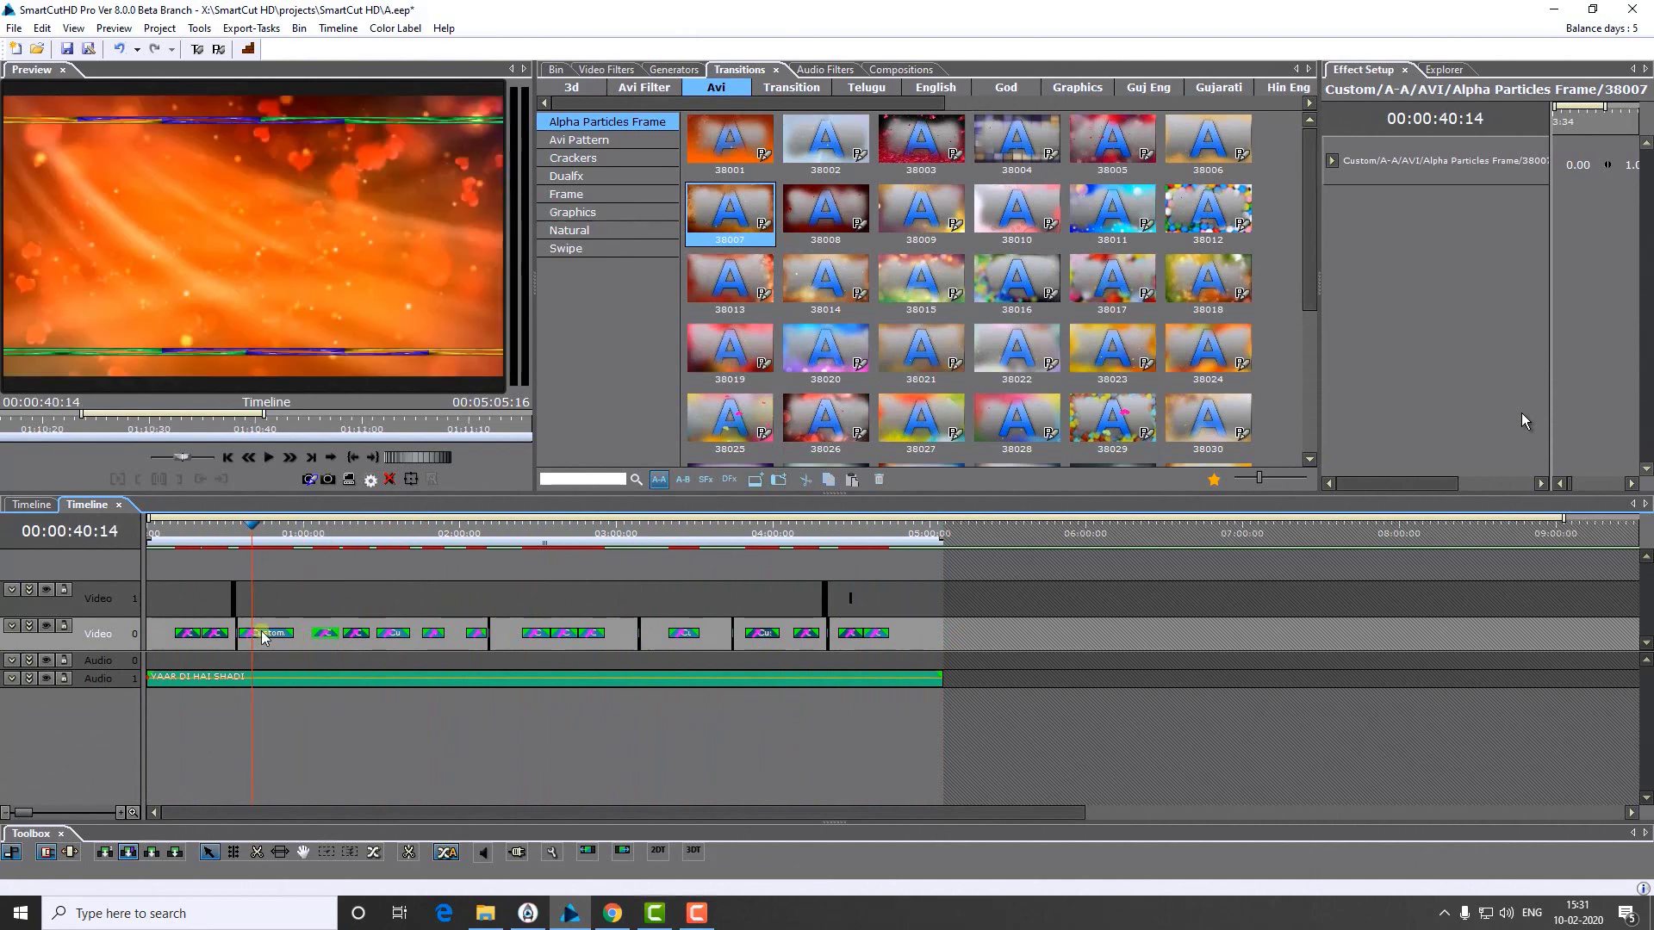
Step: Create a new main folder named Monarch in the Compositions library
left_click(901, 69)
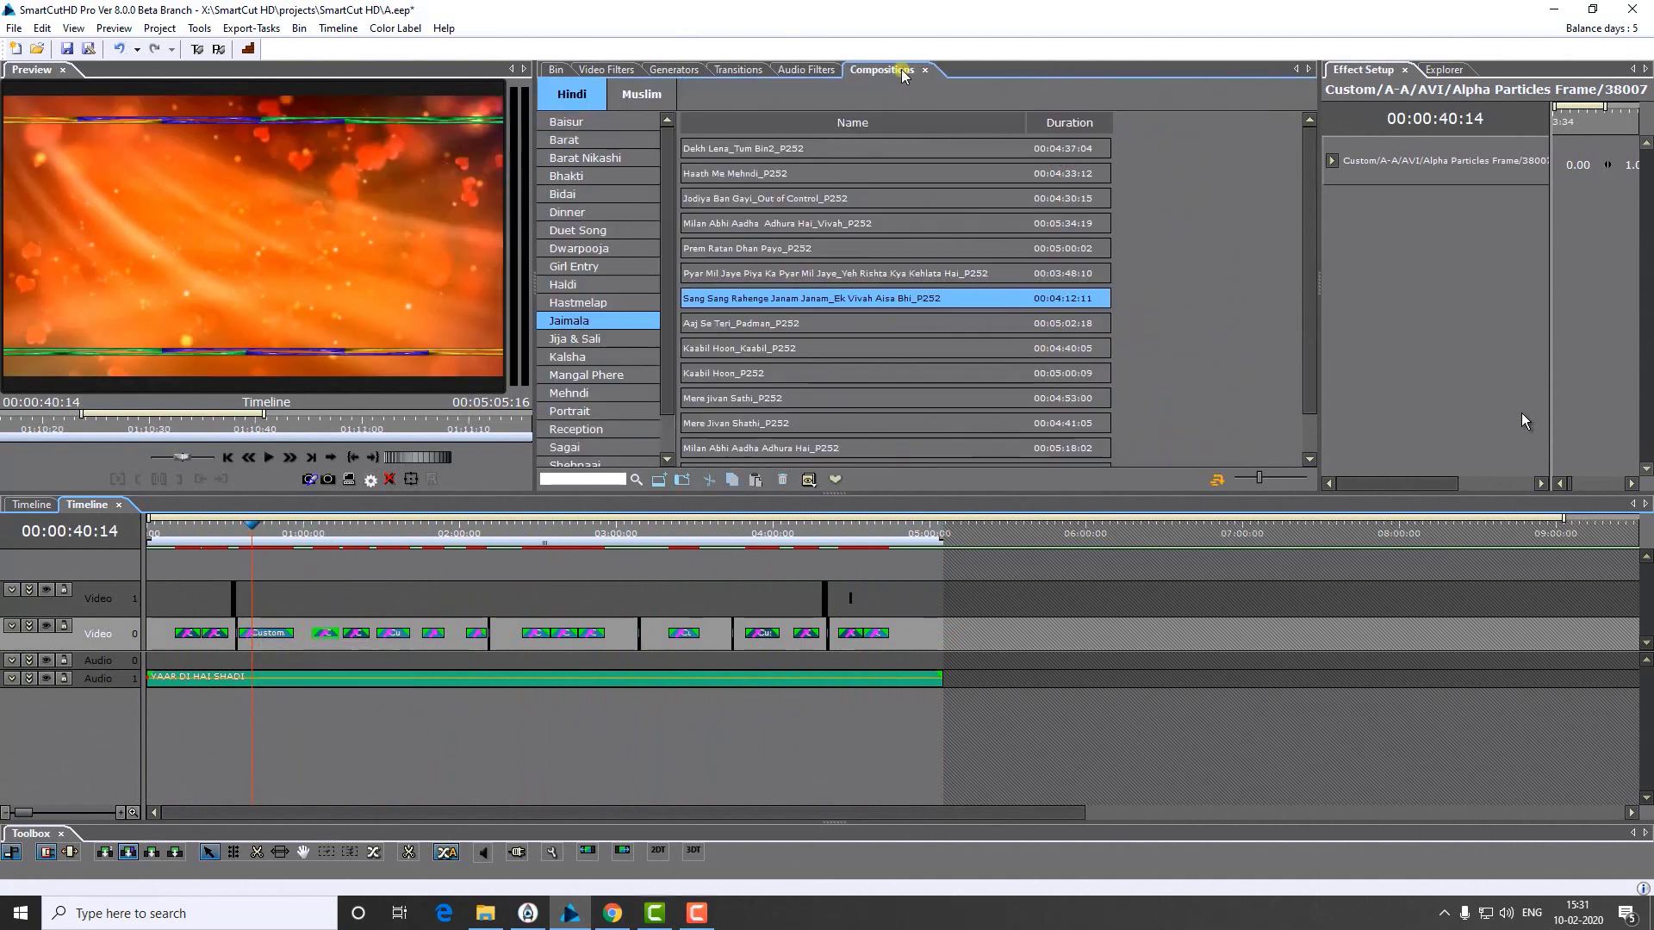
right_click(743, 90)
left_click(777, 102)
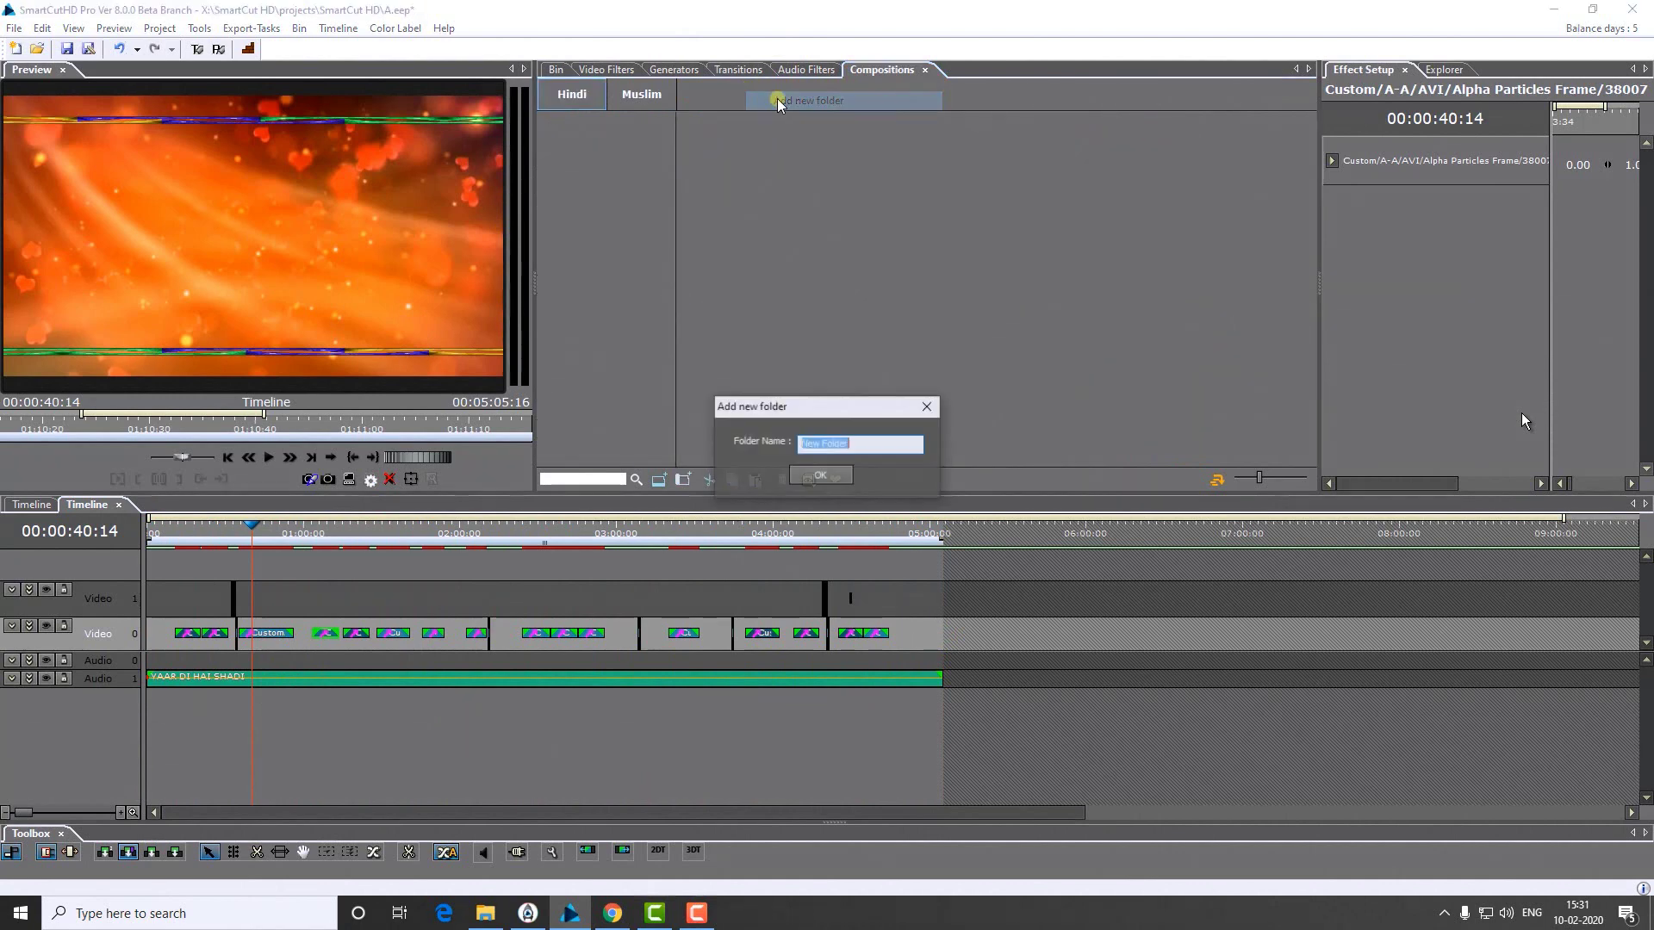
type("MOnarch")
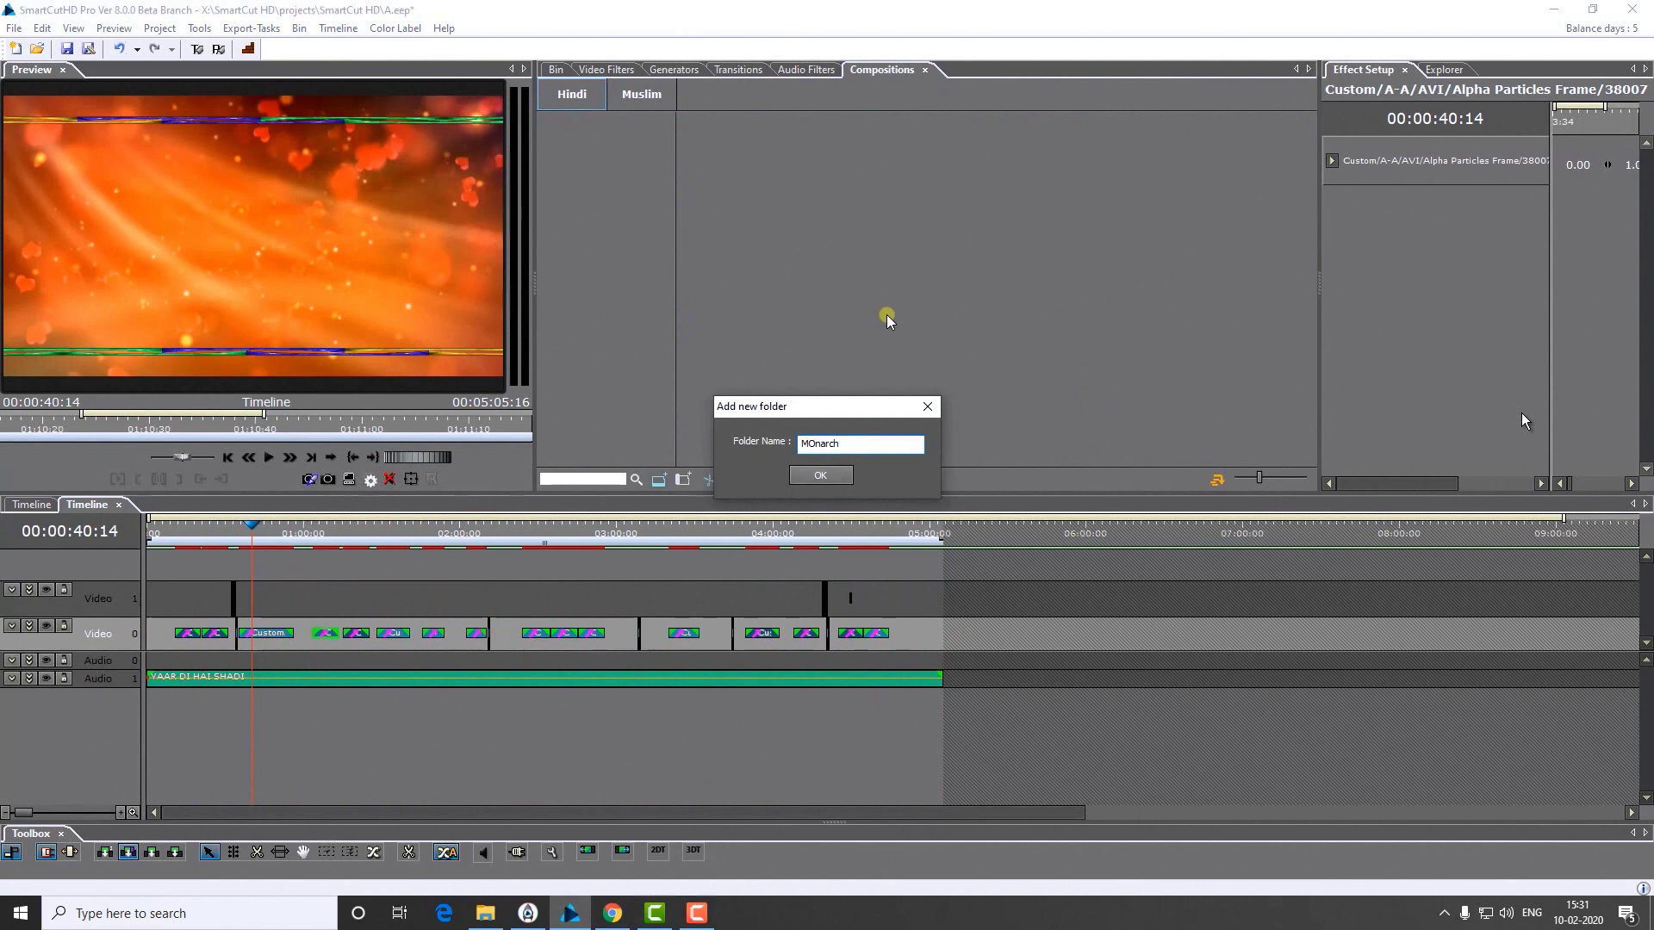
key("BackSpace")
key("BackSpace")
key("BackSpace")
key("BackSpace")
key("BackSpace")
key("BackSpace")
type("onarch")
left_click(820, 476)
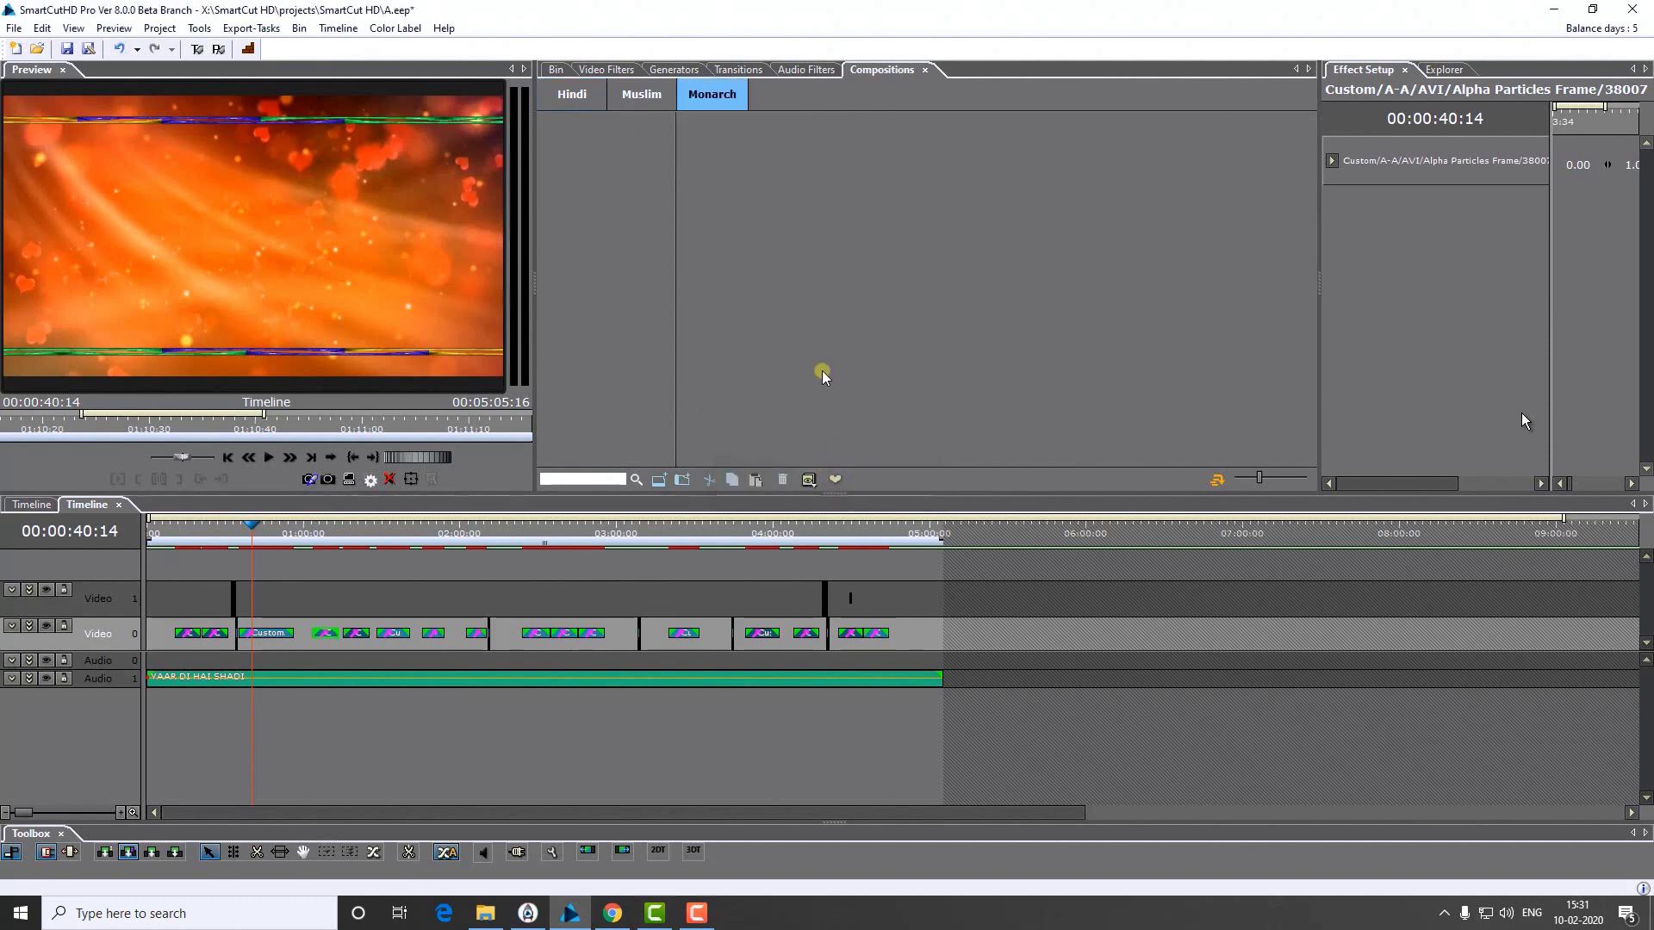
Step: Add a subfolder named My Projects inside the Monarch compositions folder
right_click(585, 176)
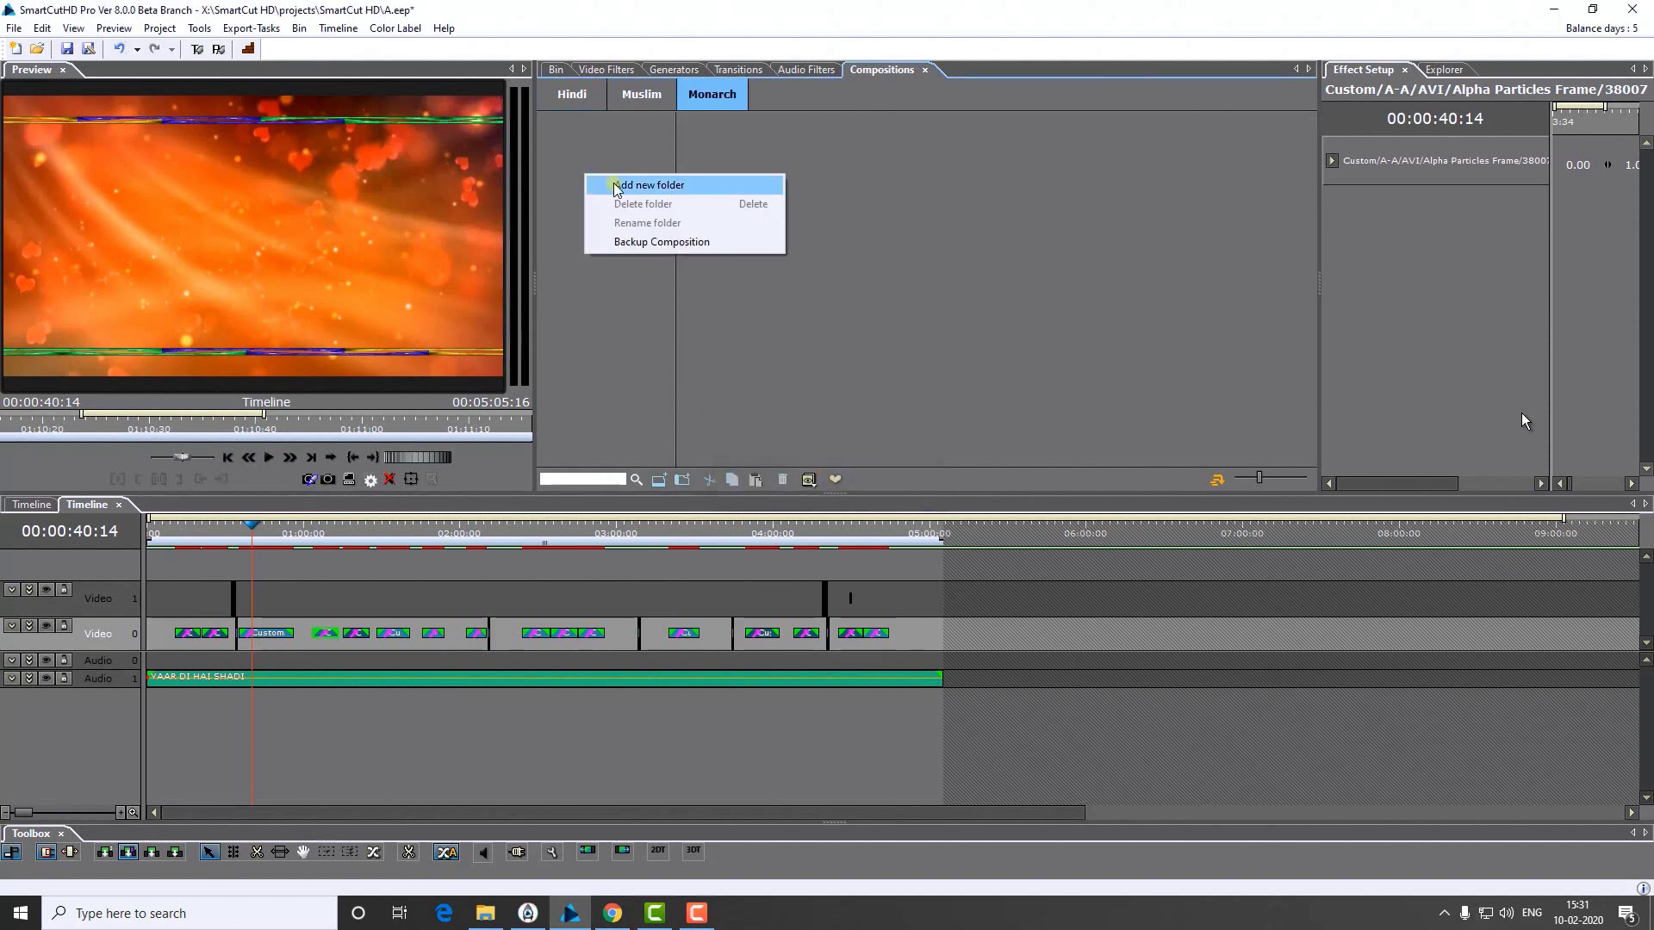
left_click(648, 185)
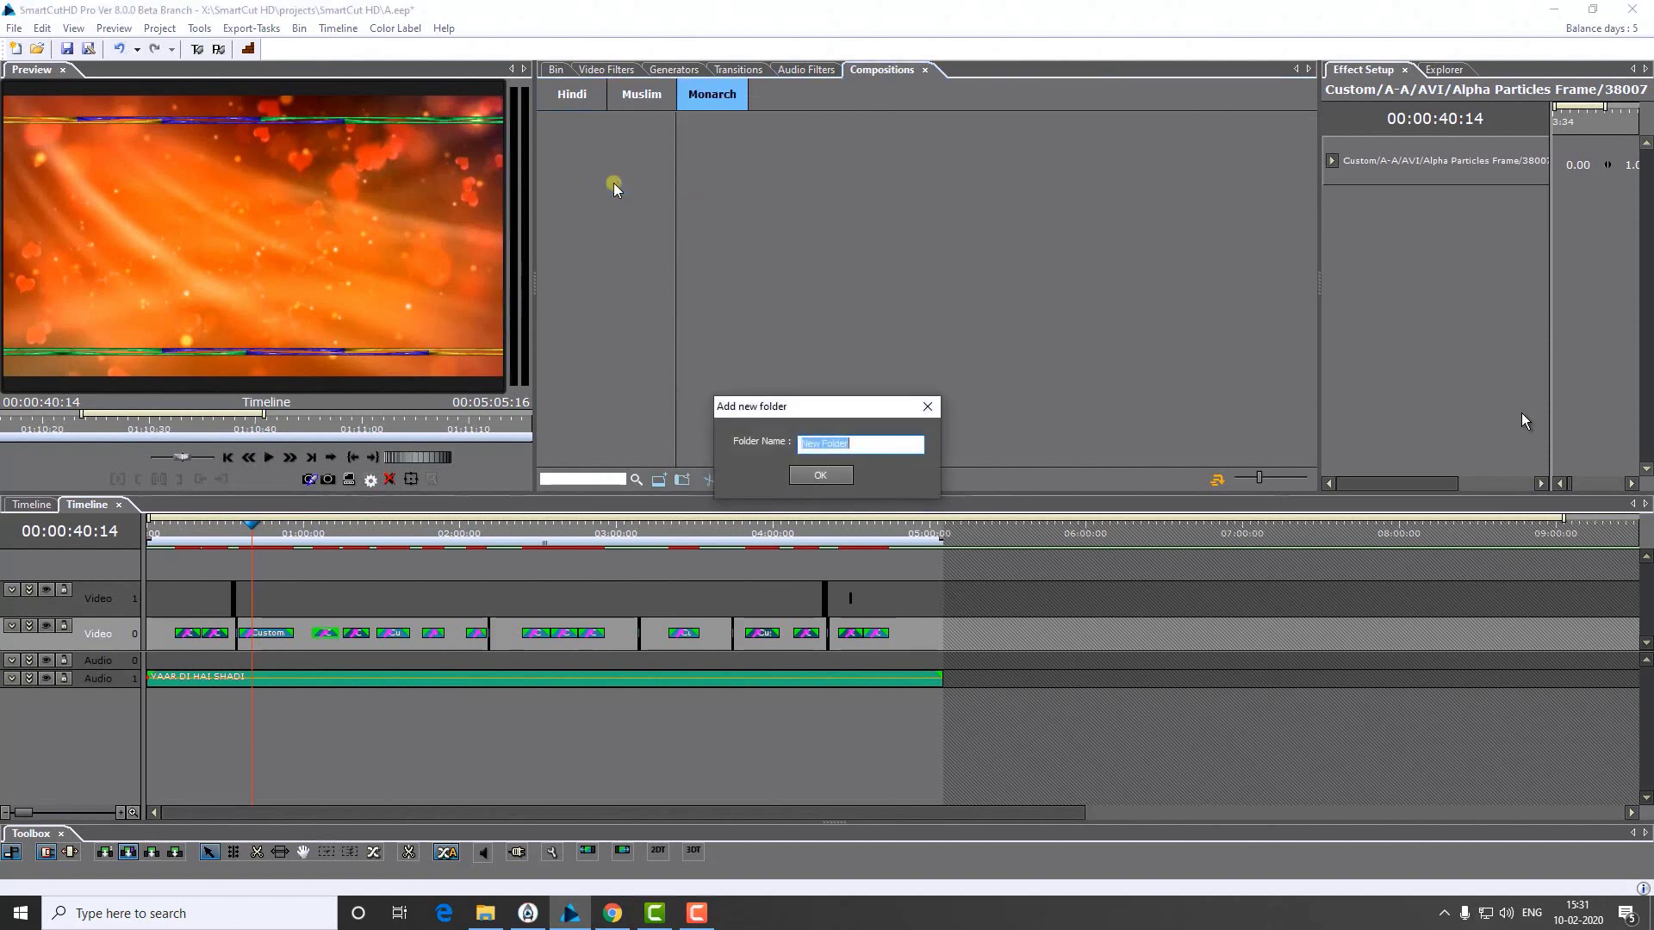
type("My Projects")
left_click(799, 479)
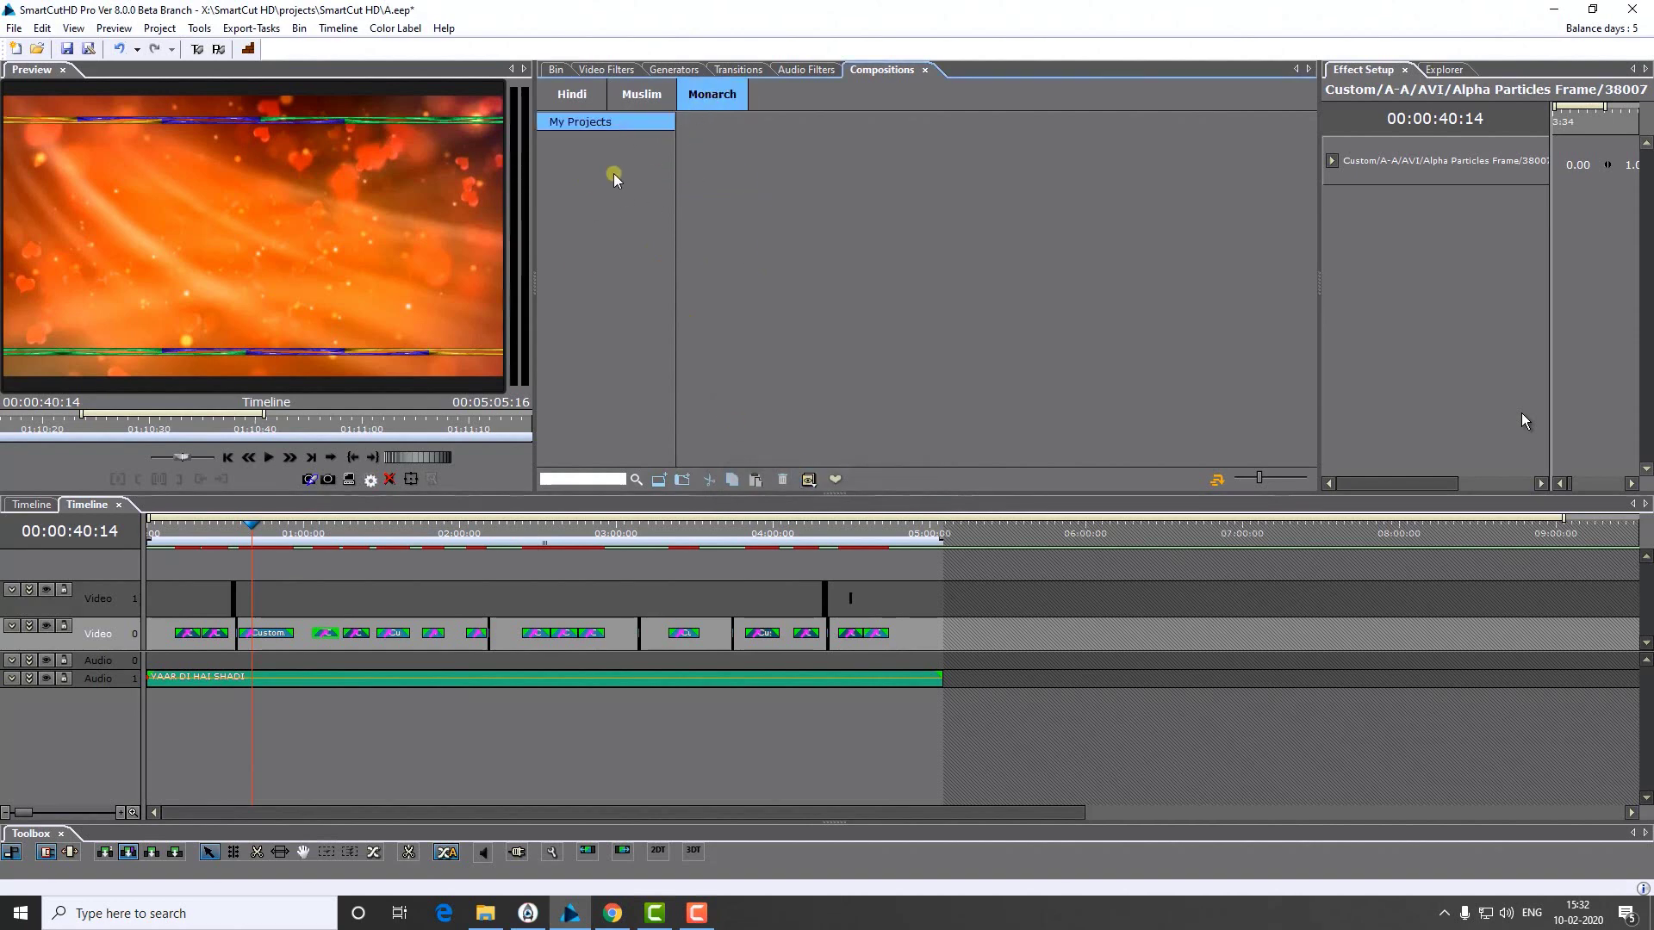
Step: Select every clip on the timeline and set them up as a composition named Barat song in Monarch's My Projects folder
left_click(593, 680)
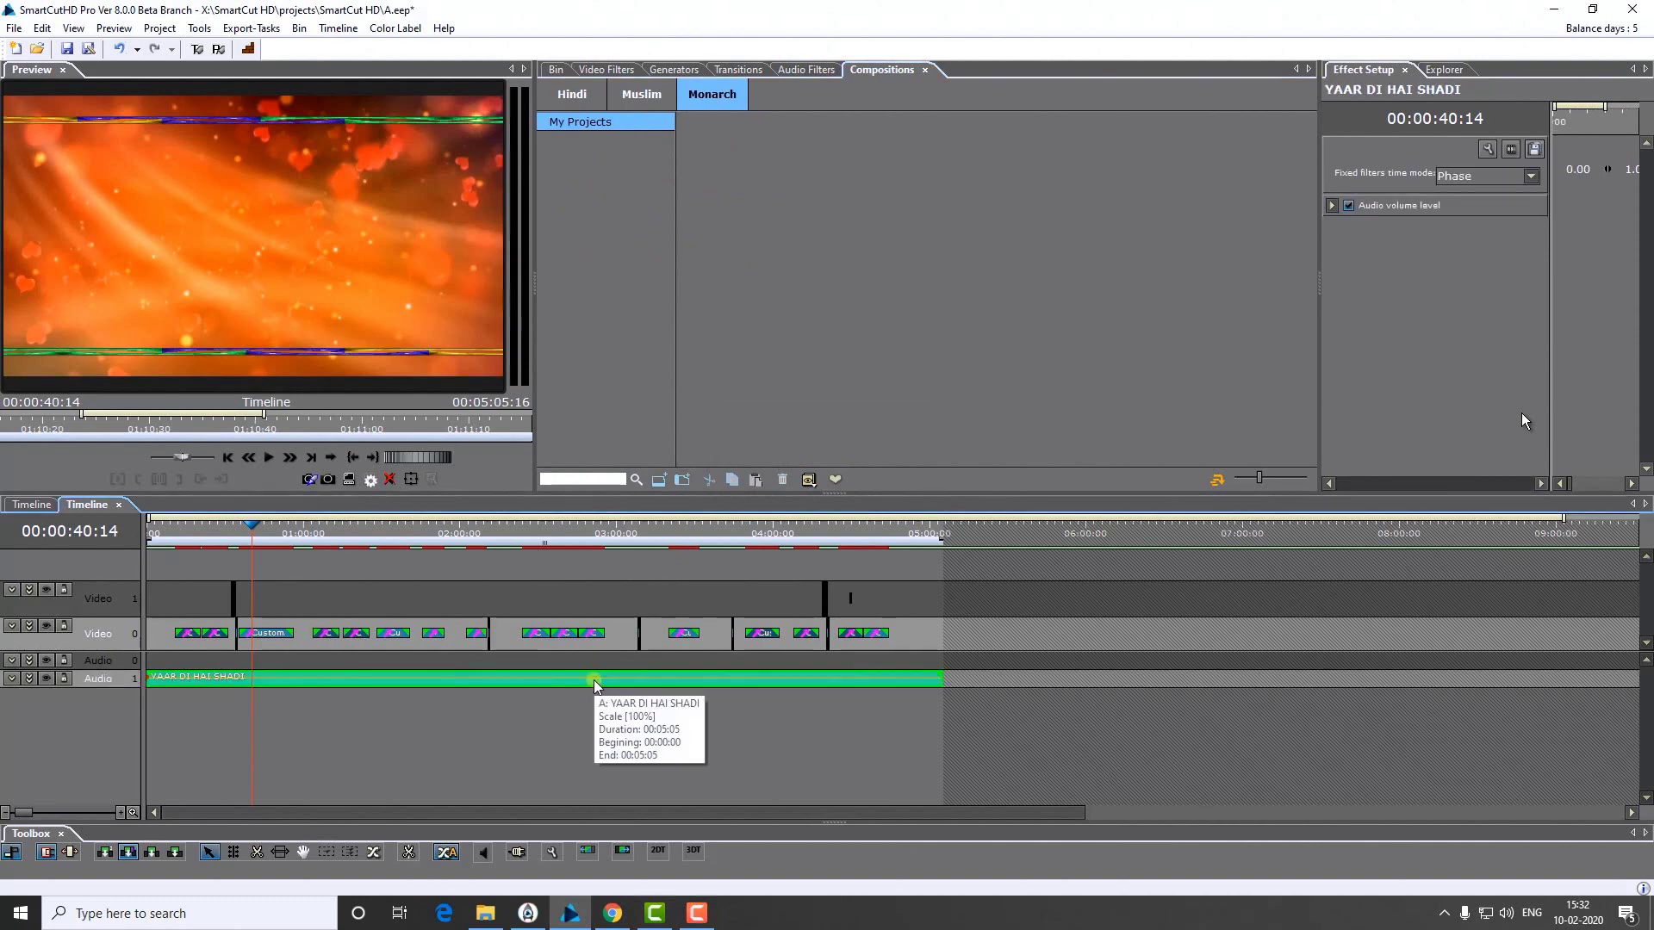
left_click(593, 679)
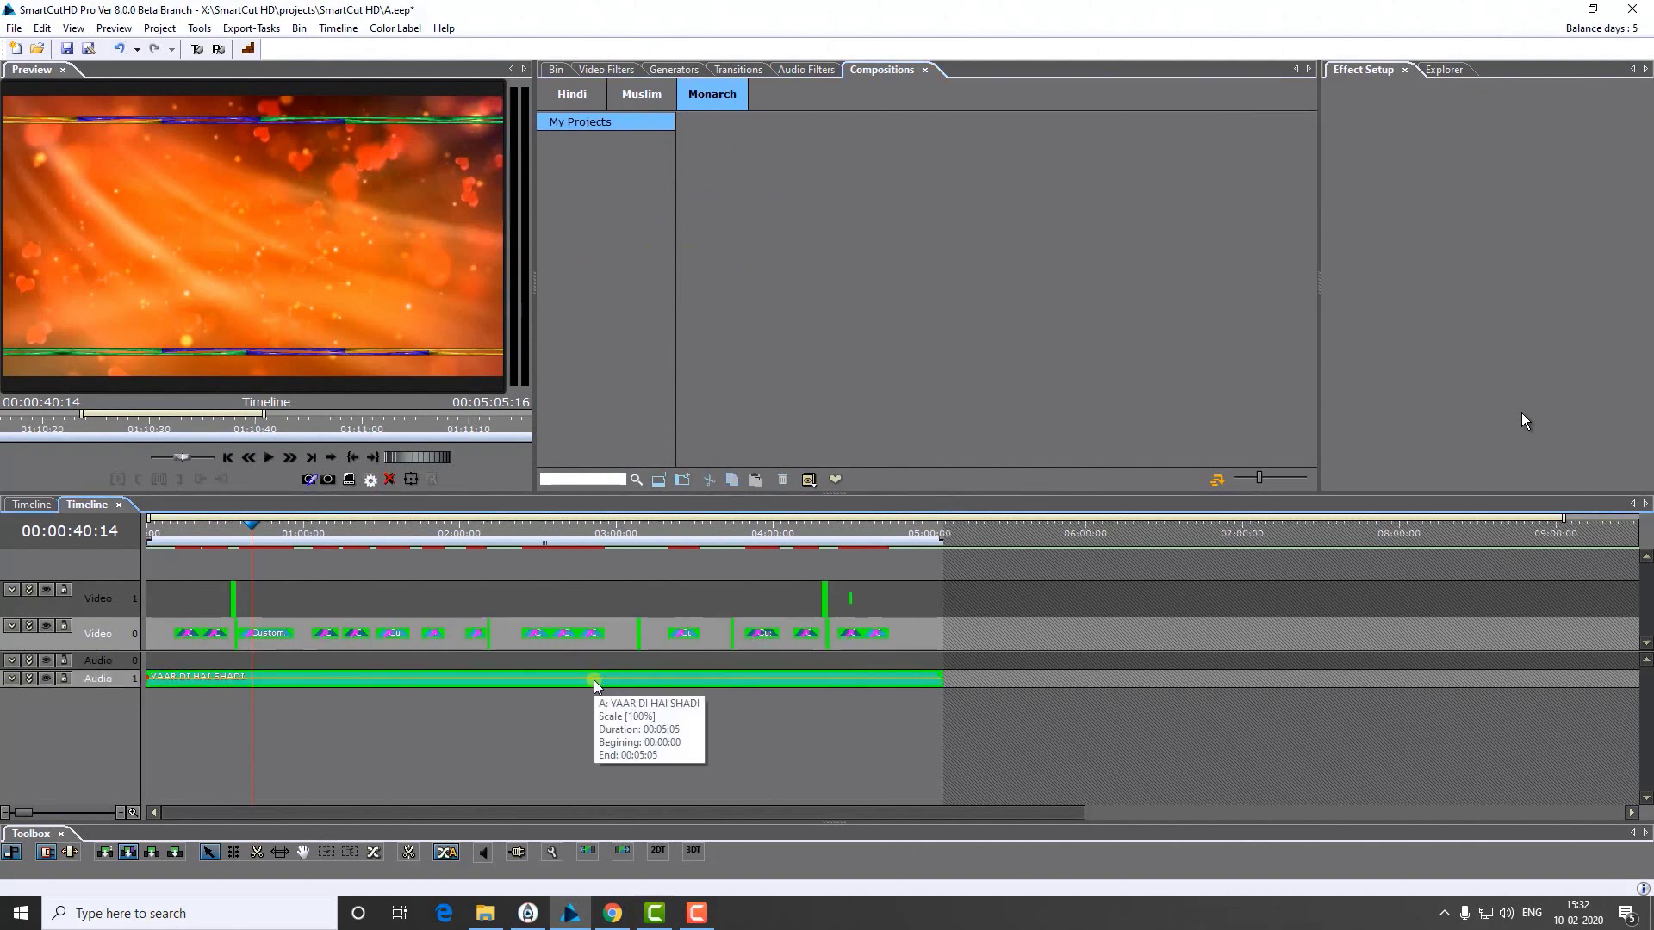
right_click(596, 685)
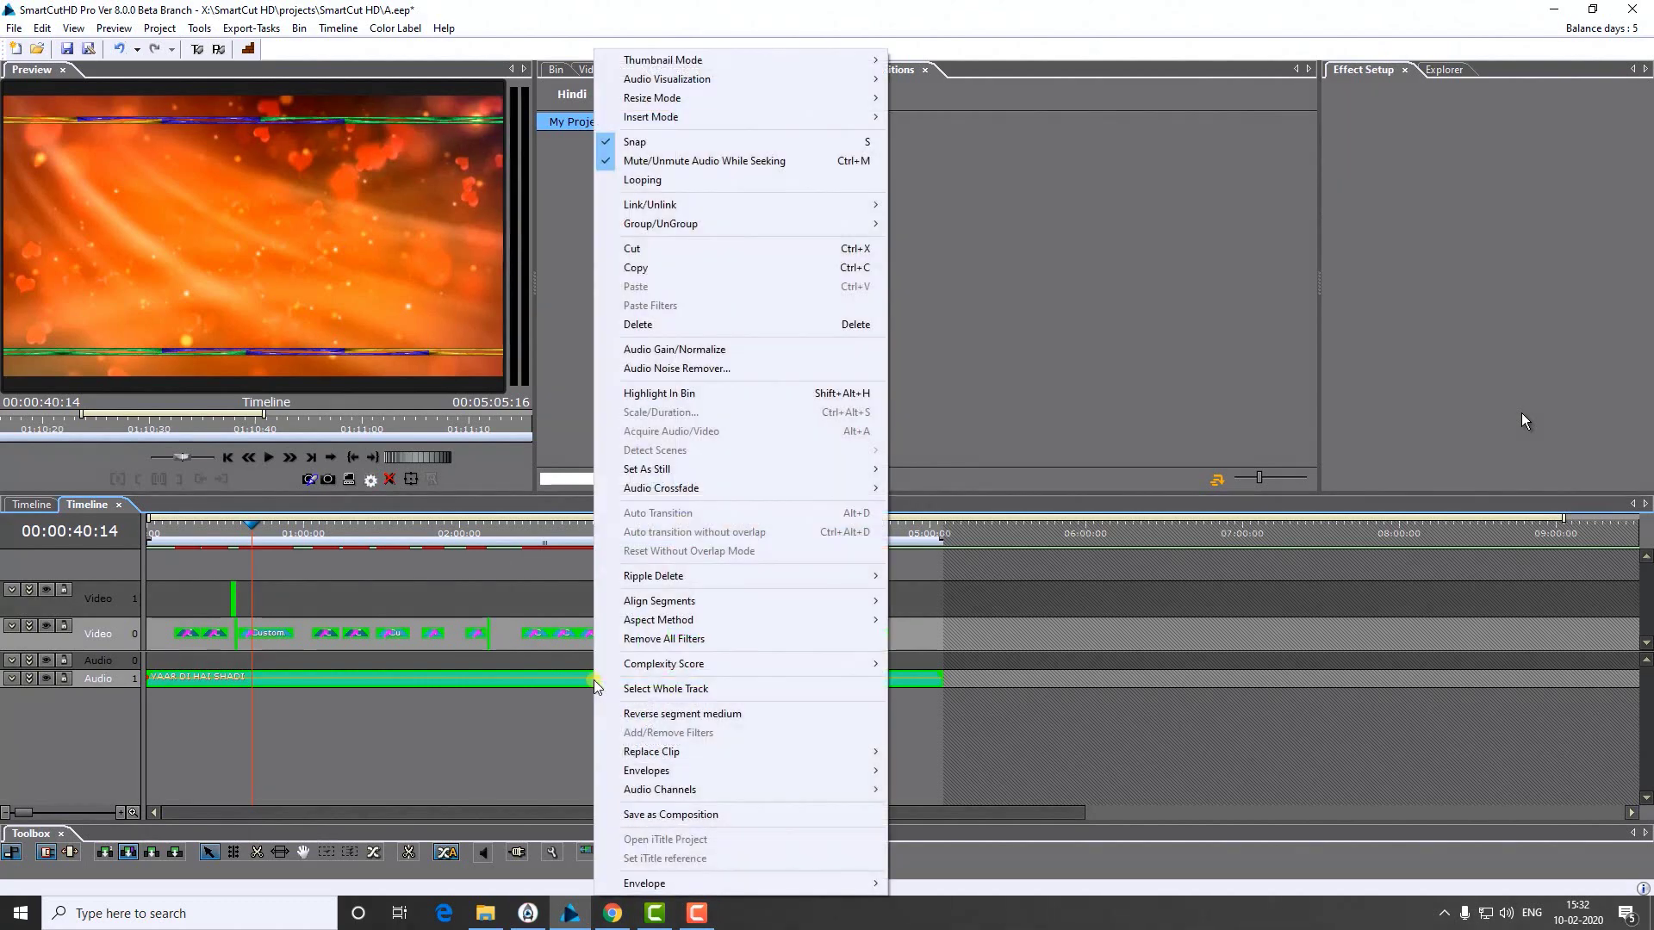
left_click(703, 815)
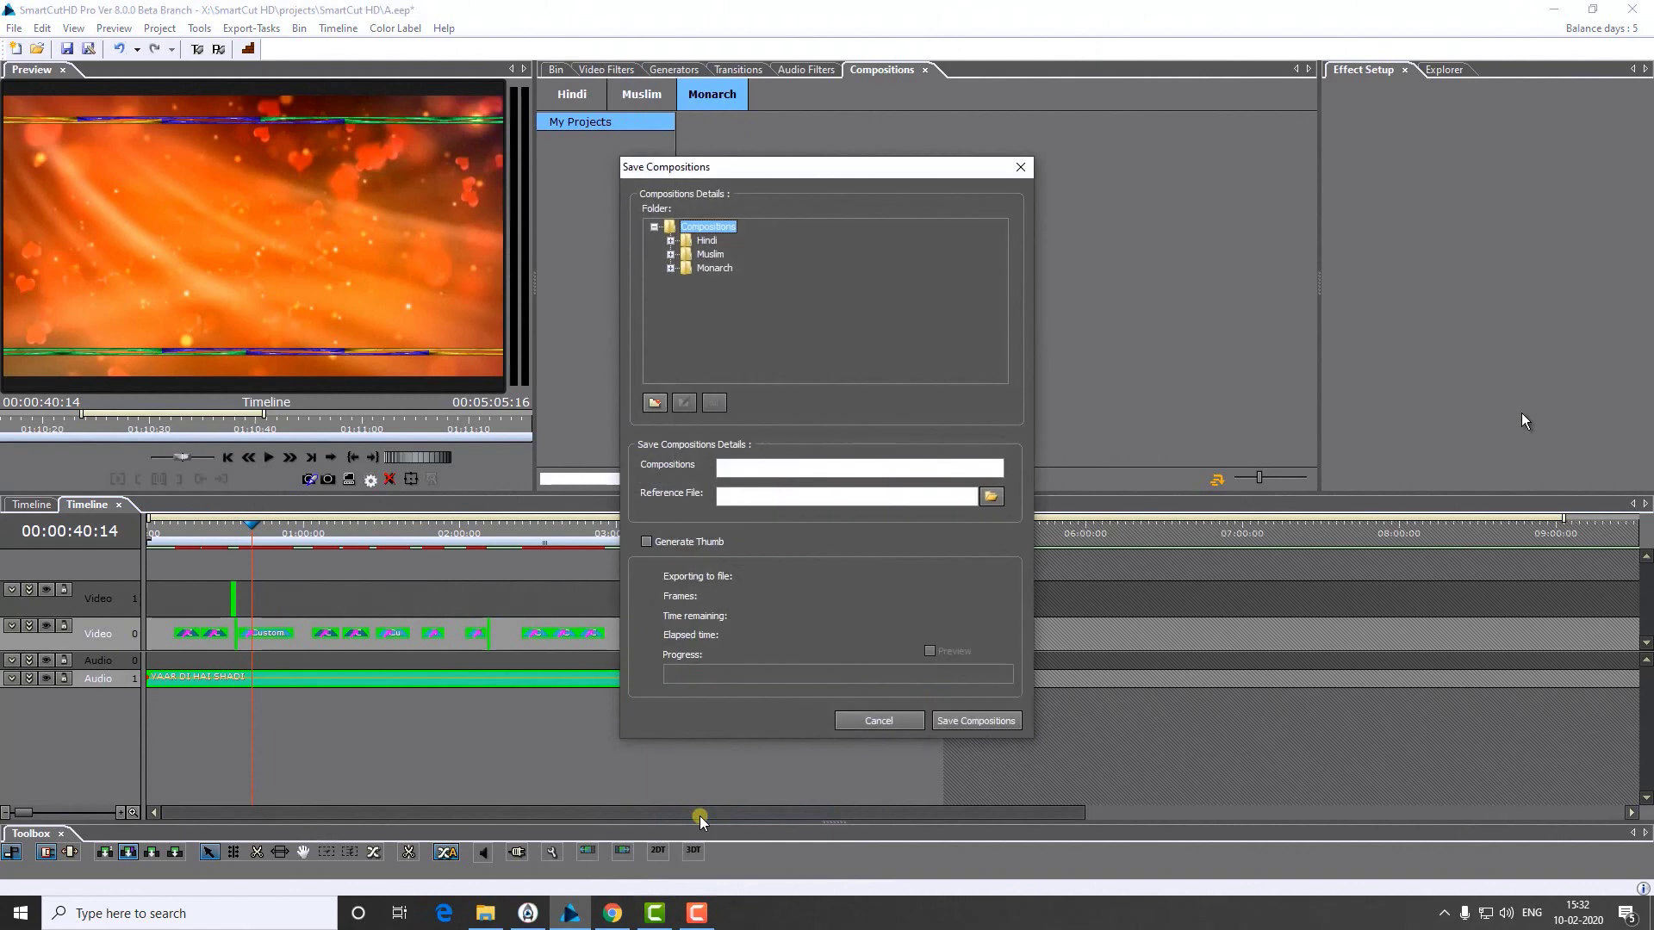
left_click(670, 268)
left_click(740, 282)
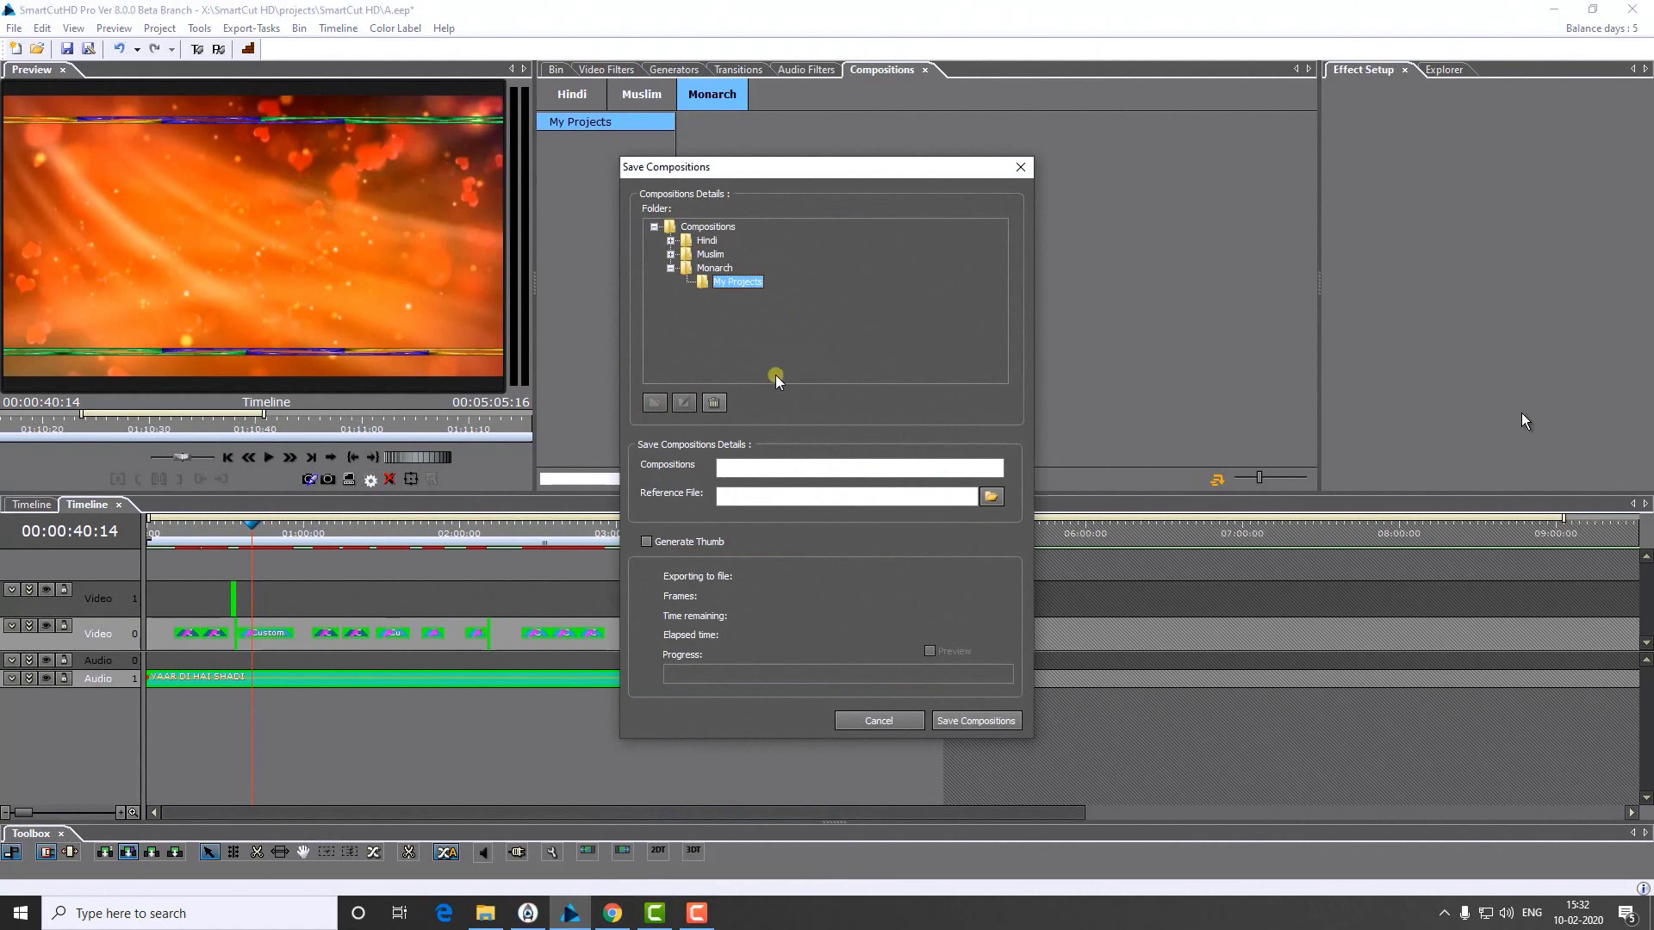
left_click(767, 467)
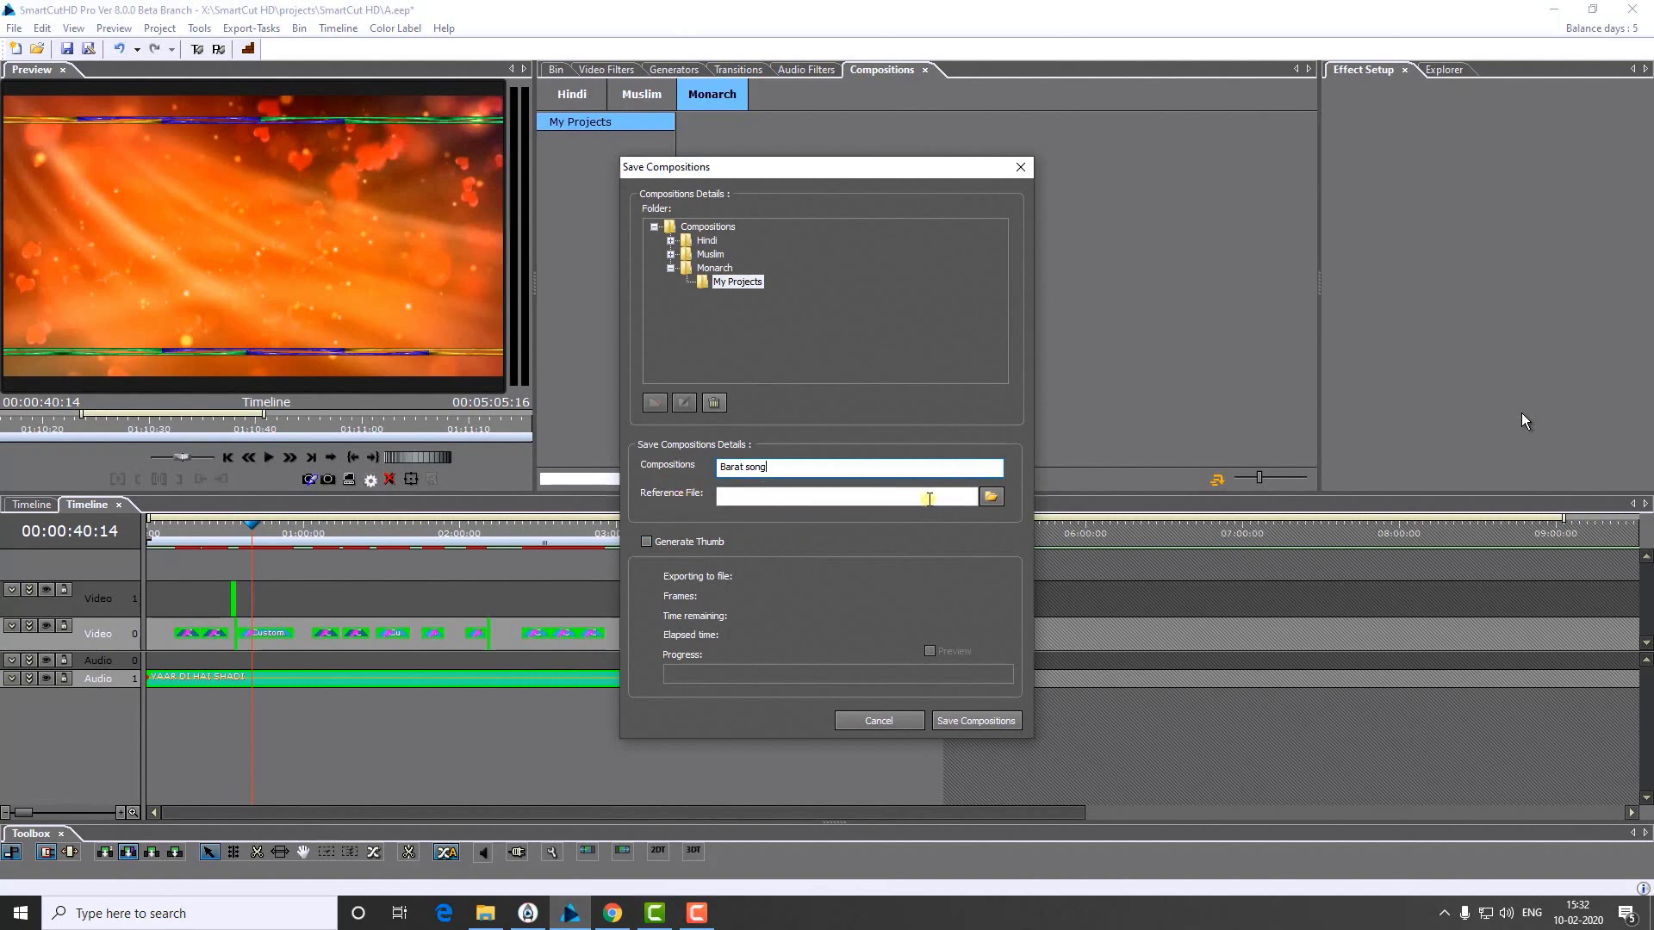
Step: Set PAR_1611.mov from X:\SceneCutHD Content\Footage as the reference file and save the composition
left_click(991, 497)
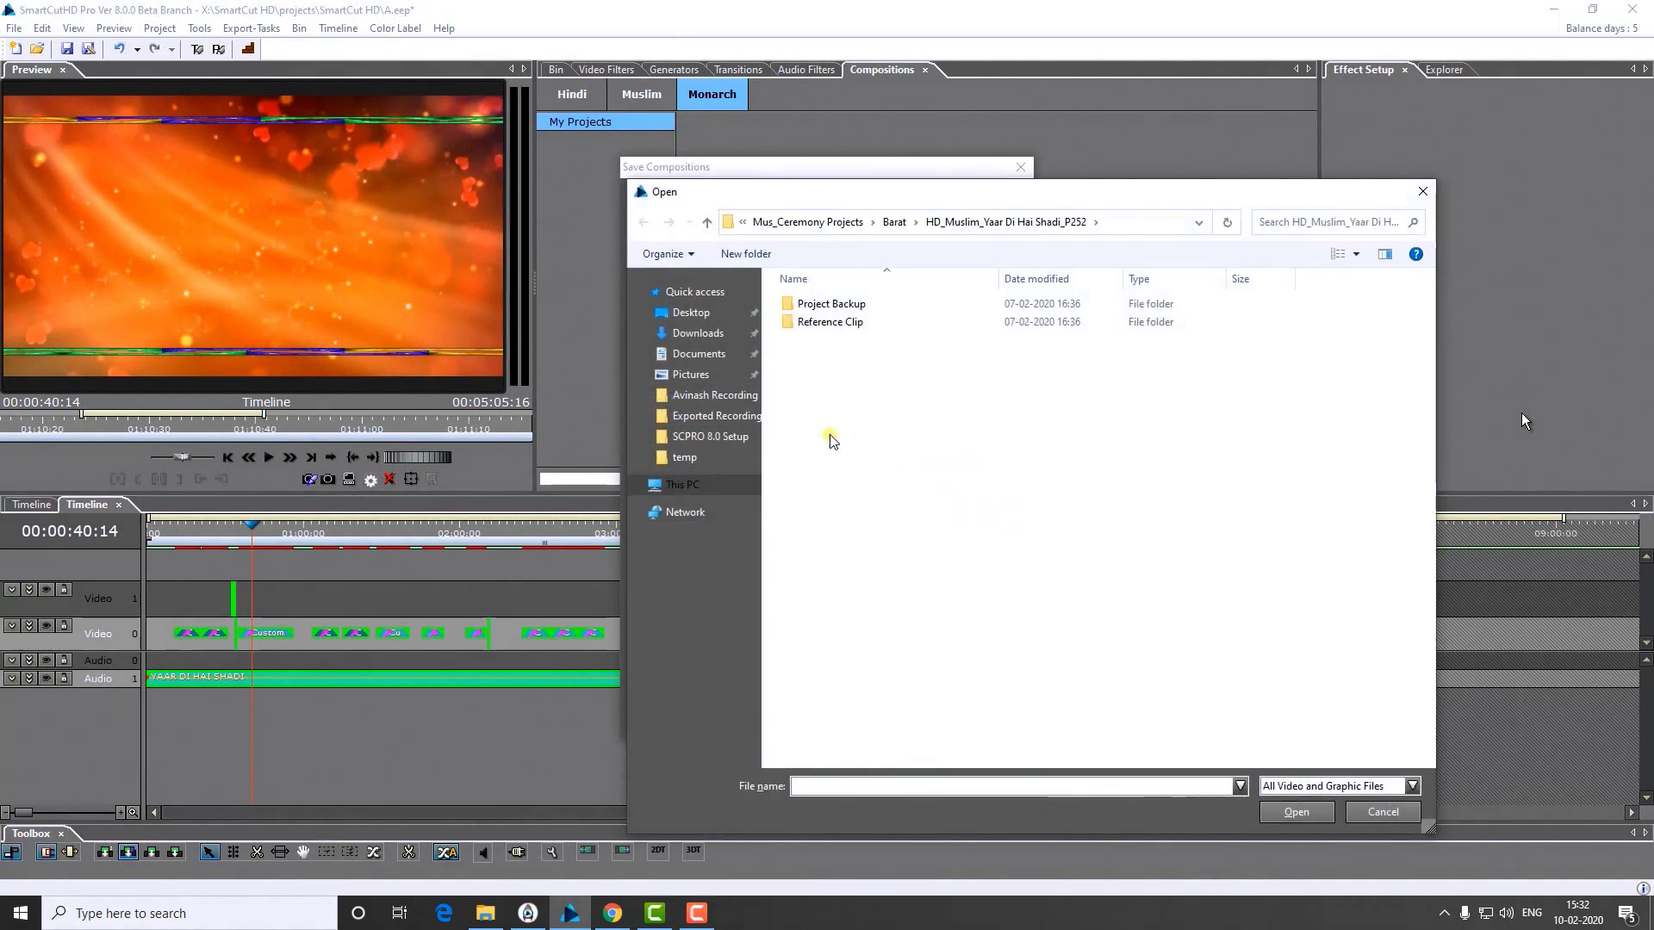
left_click(683, 484)
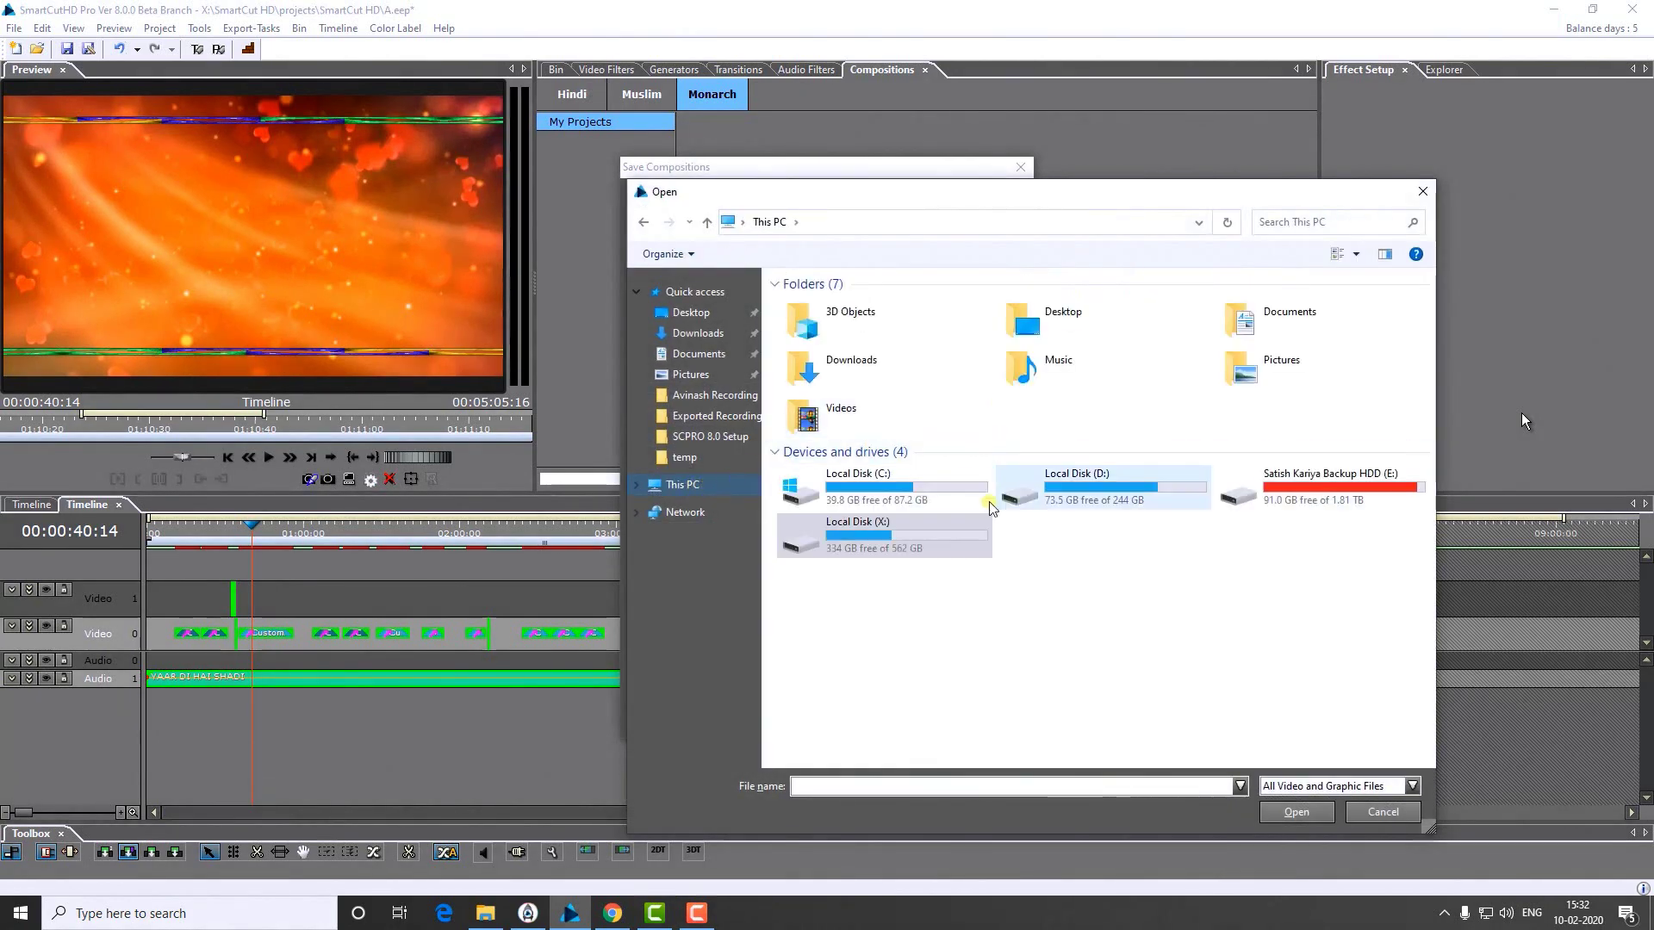
double_click(875, 527)
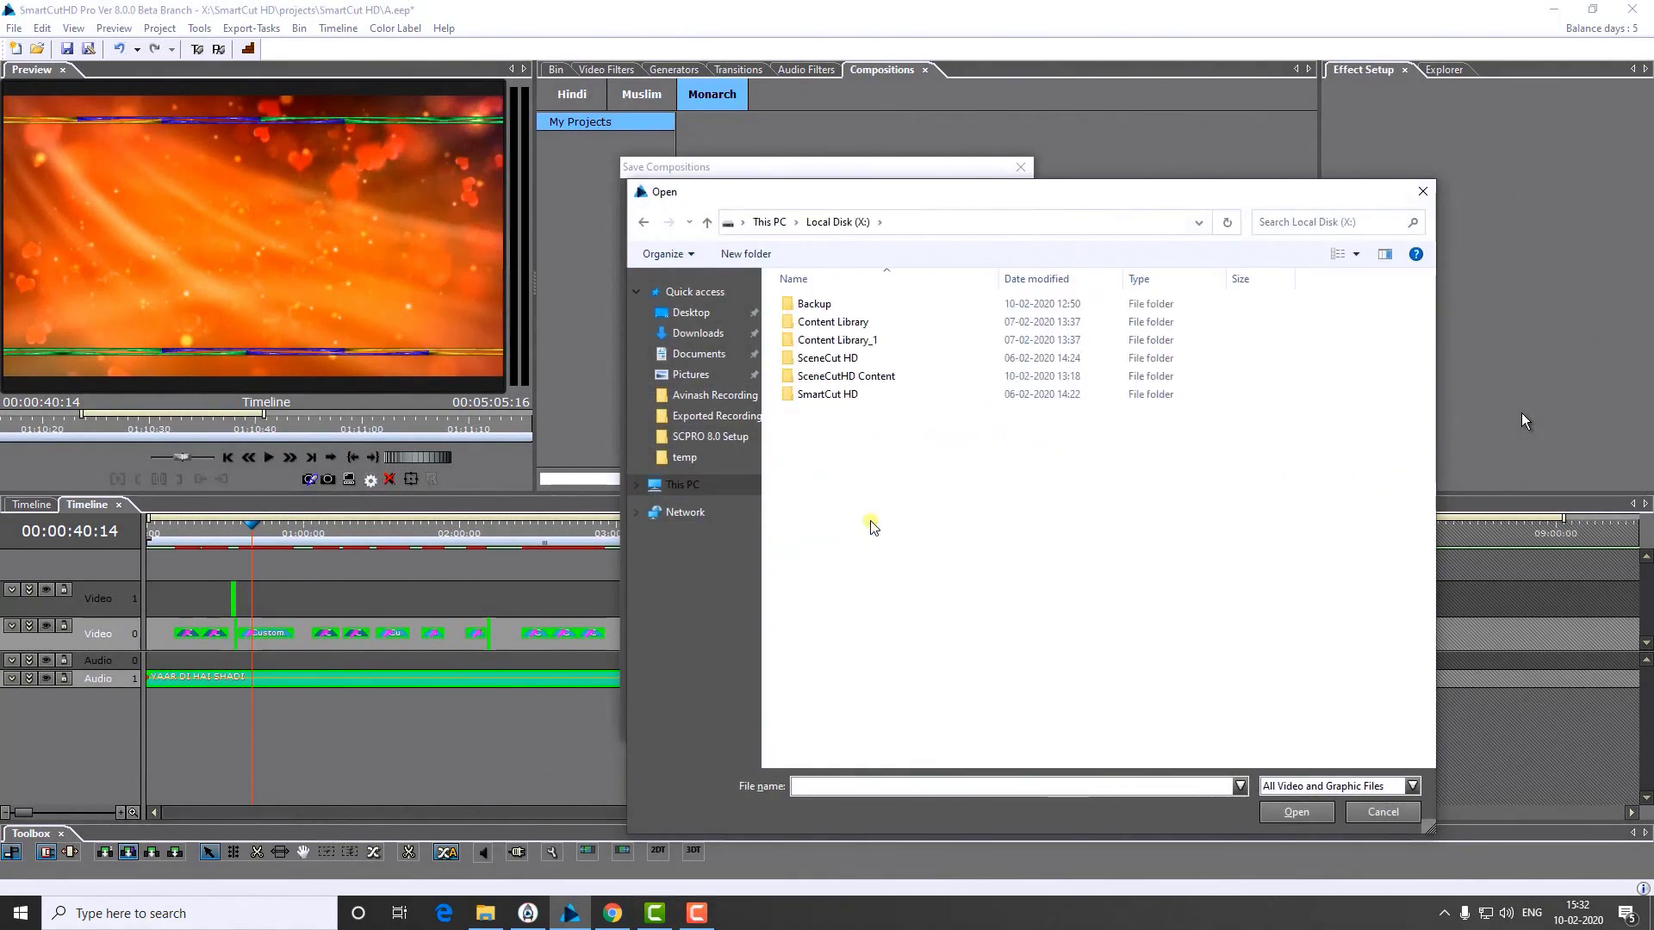
double_click(834, 379)
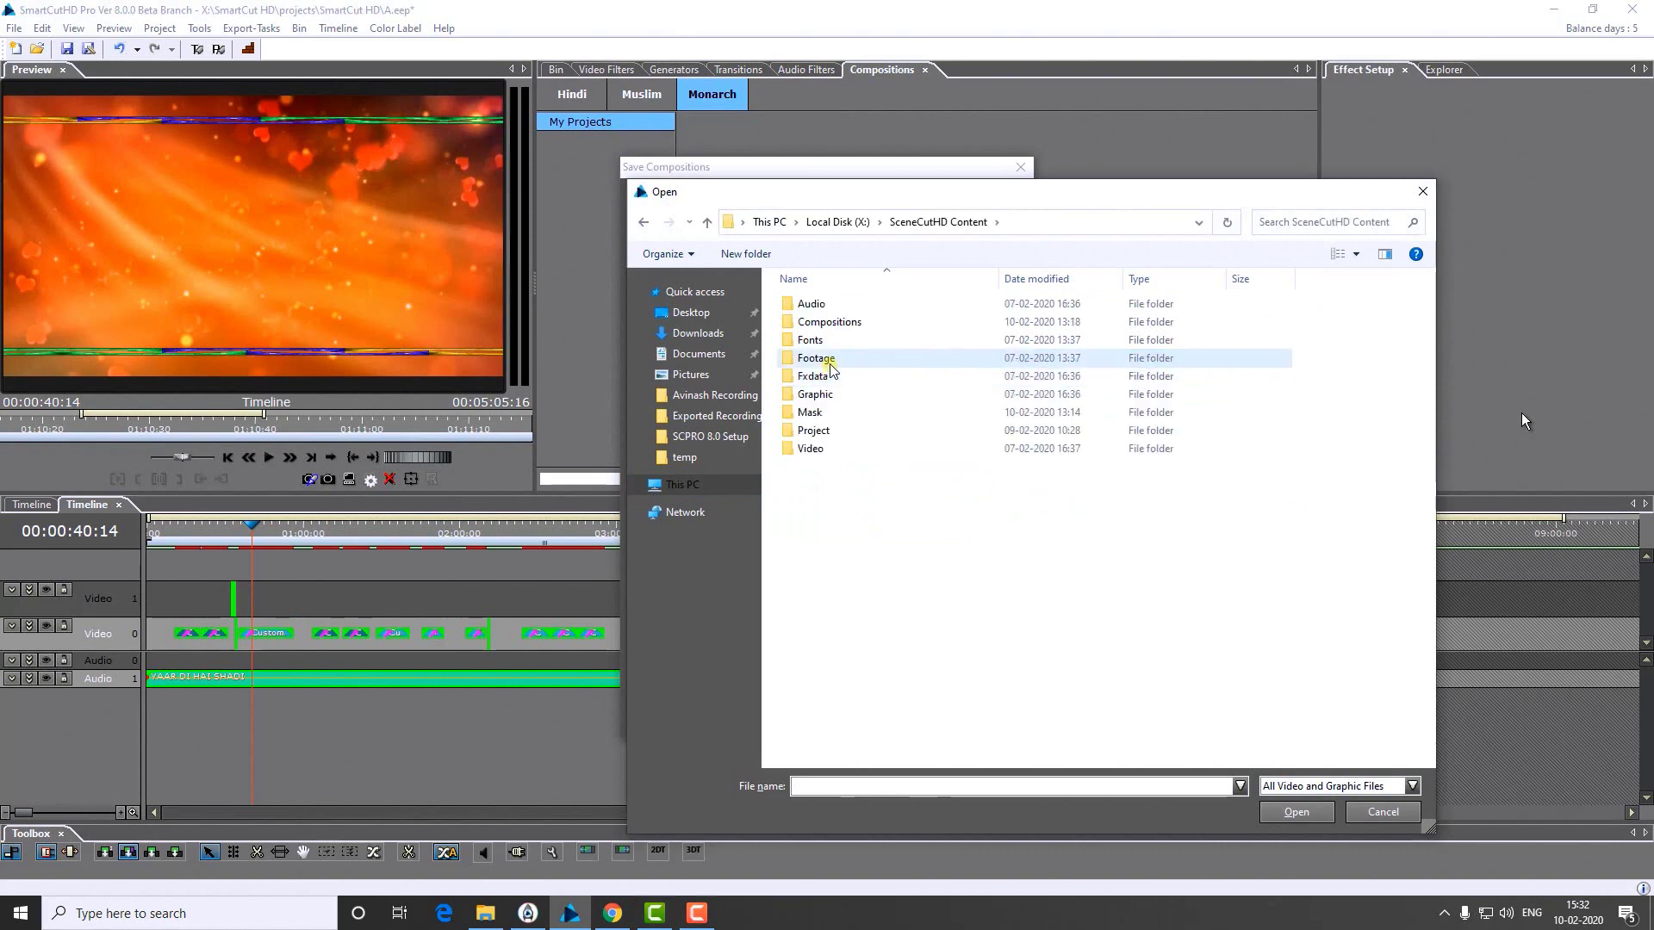
double_click(831, 360)
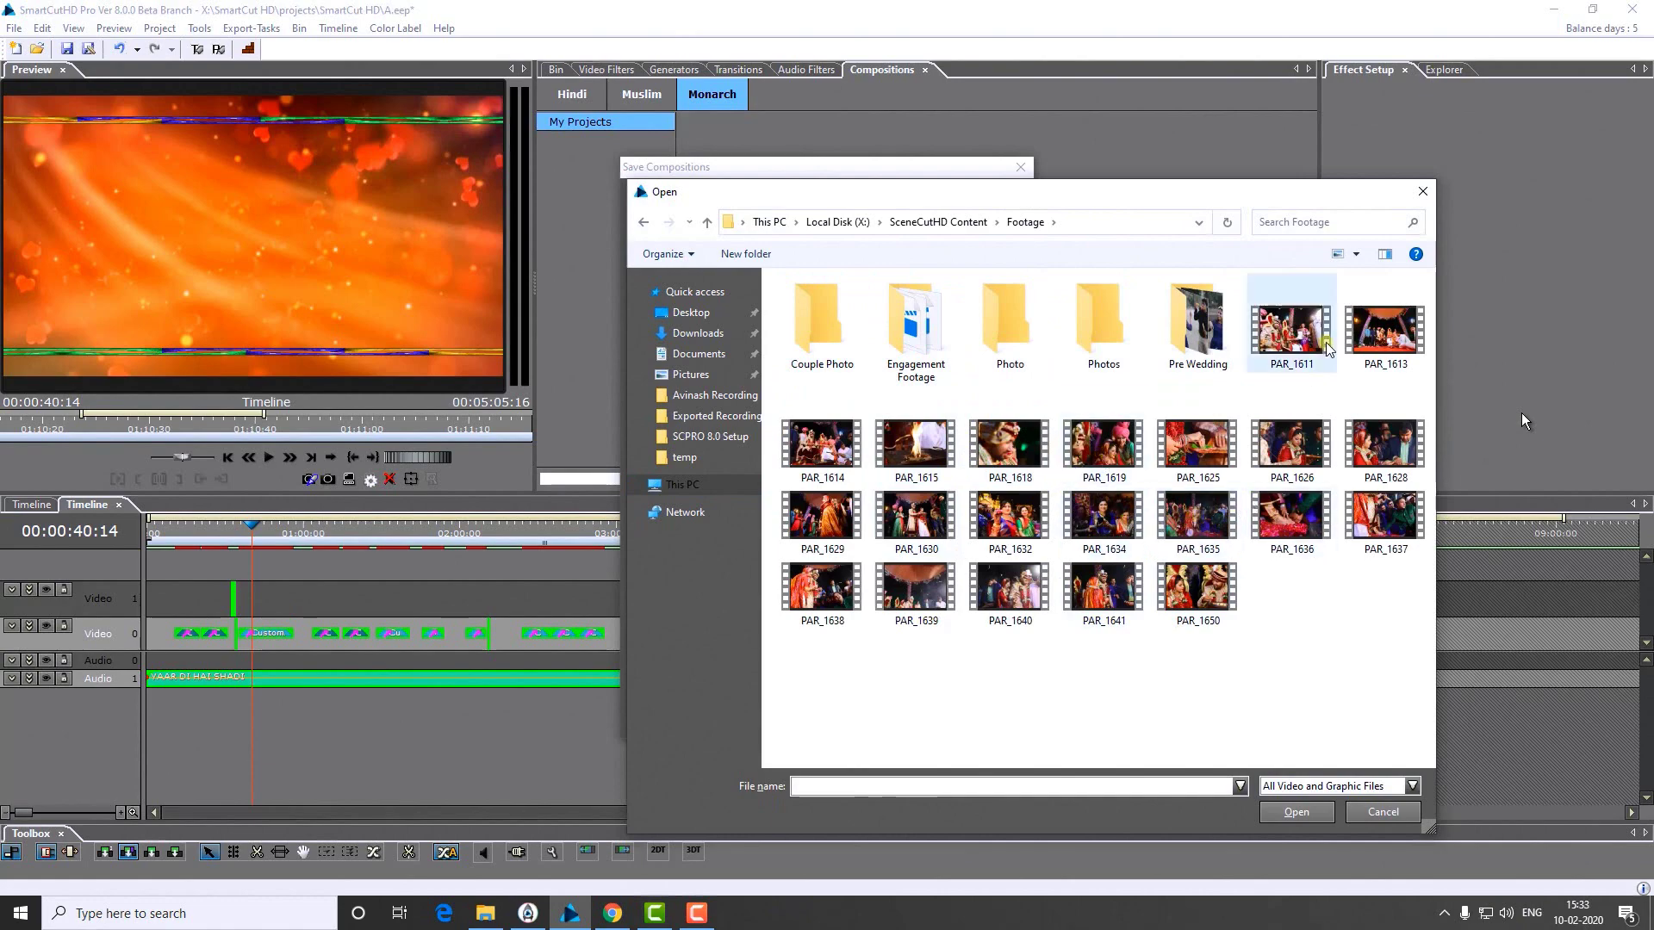
left_click(1284, 334)
double_click(1283, 334)
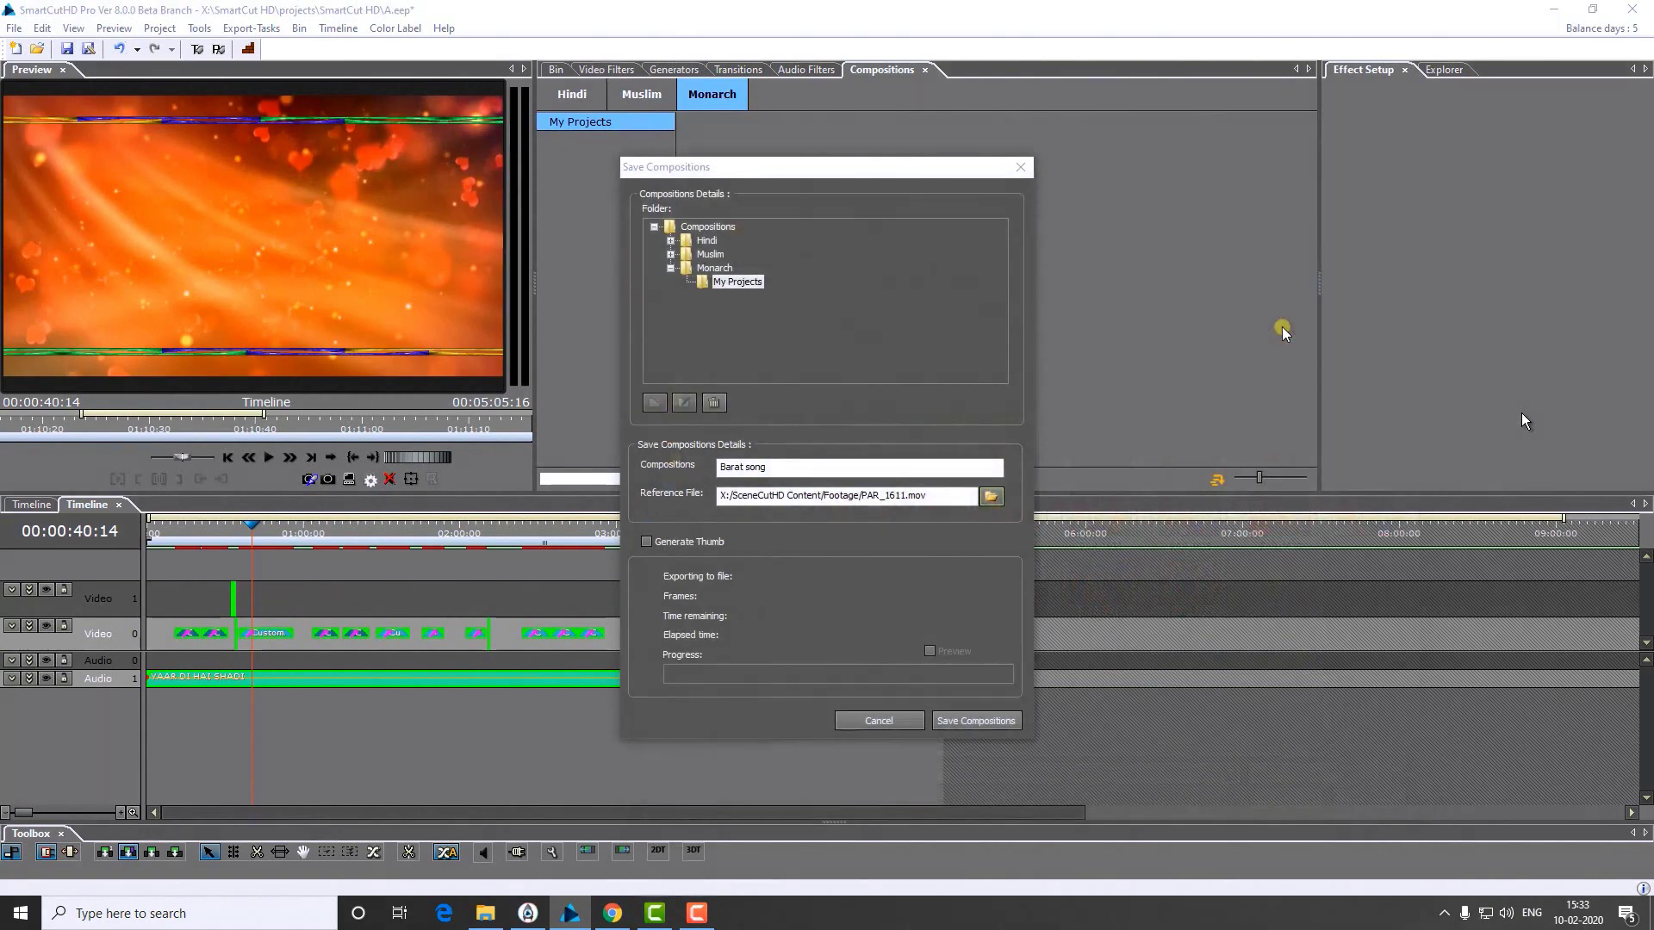
left_click(976, 722)
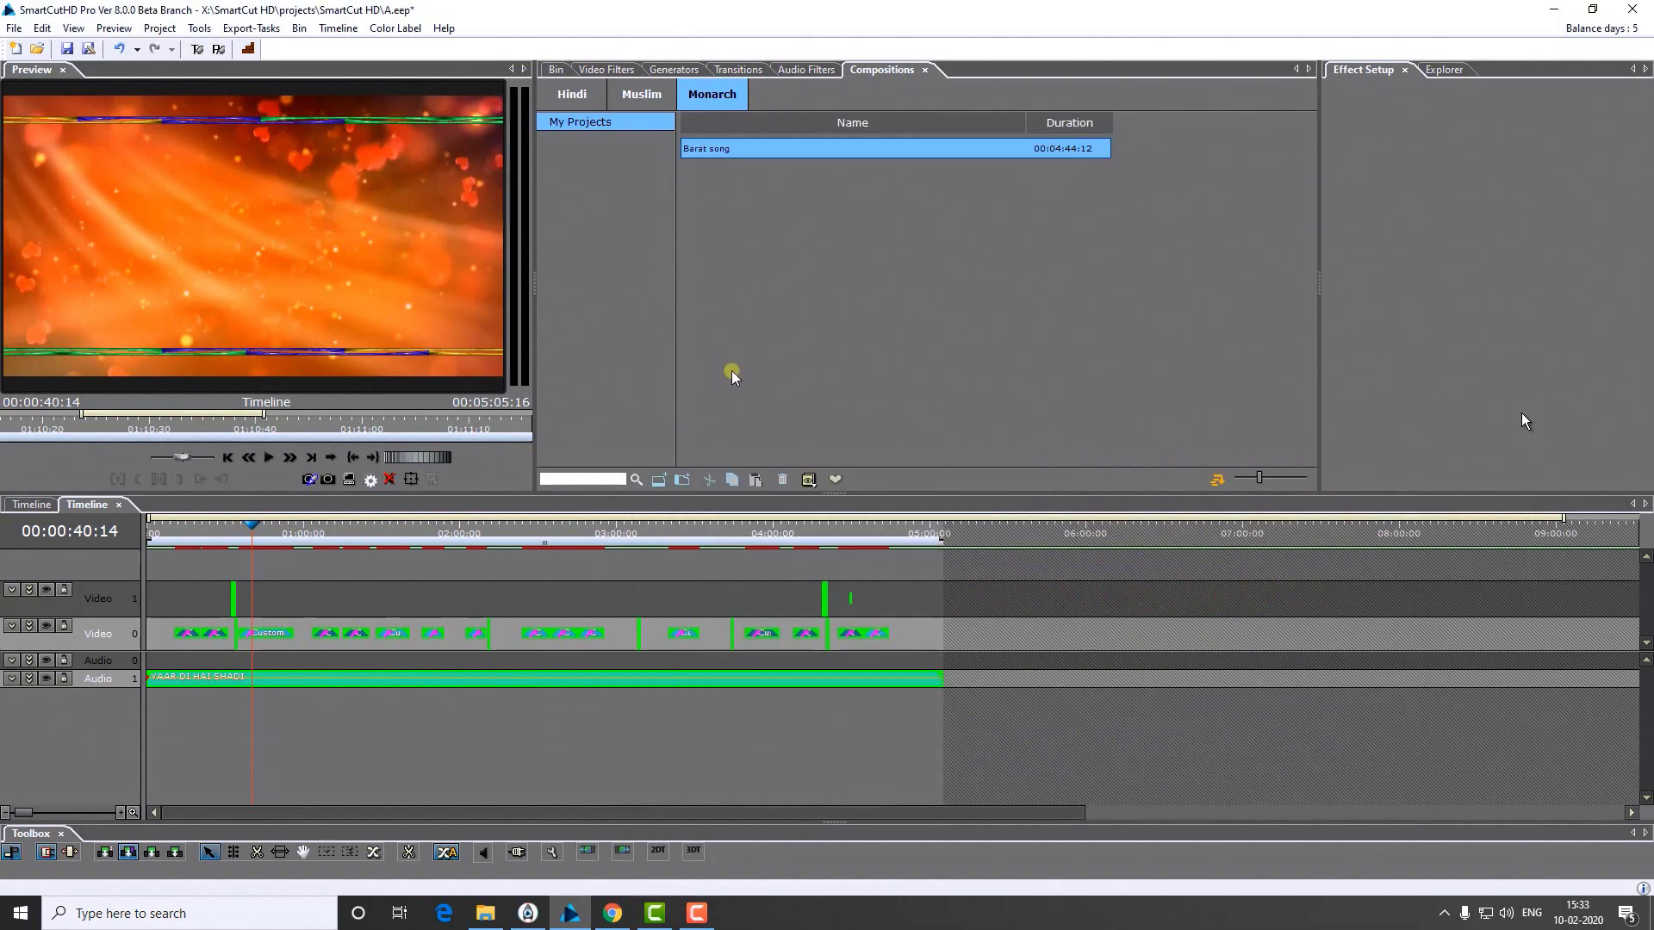
Step: Preview the Barat song composition's reference clip and scrub through its first second
left_click(725, 146)
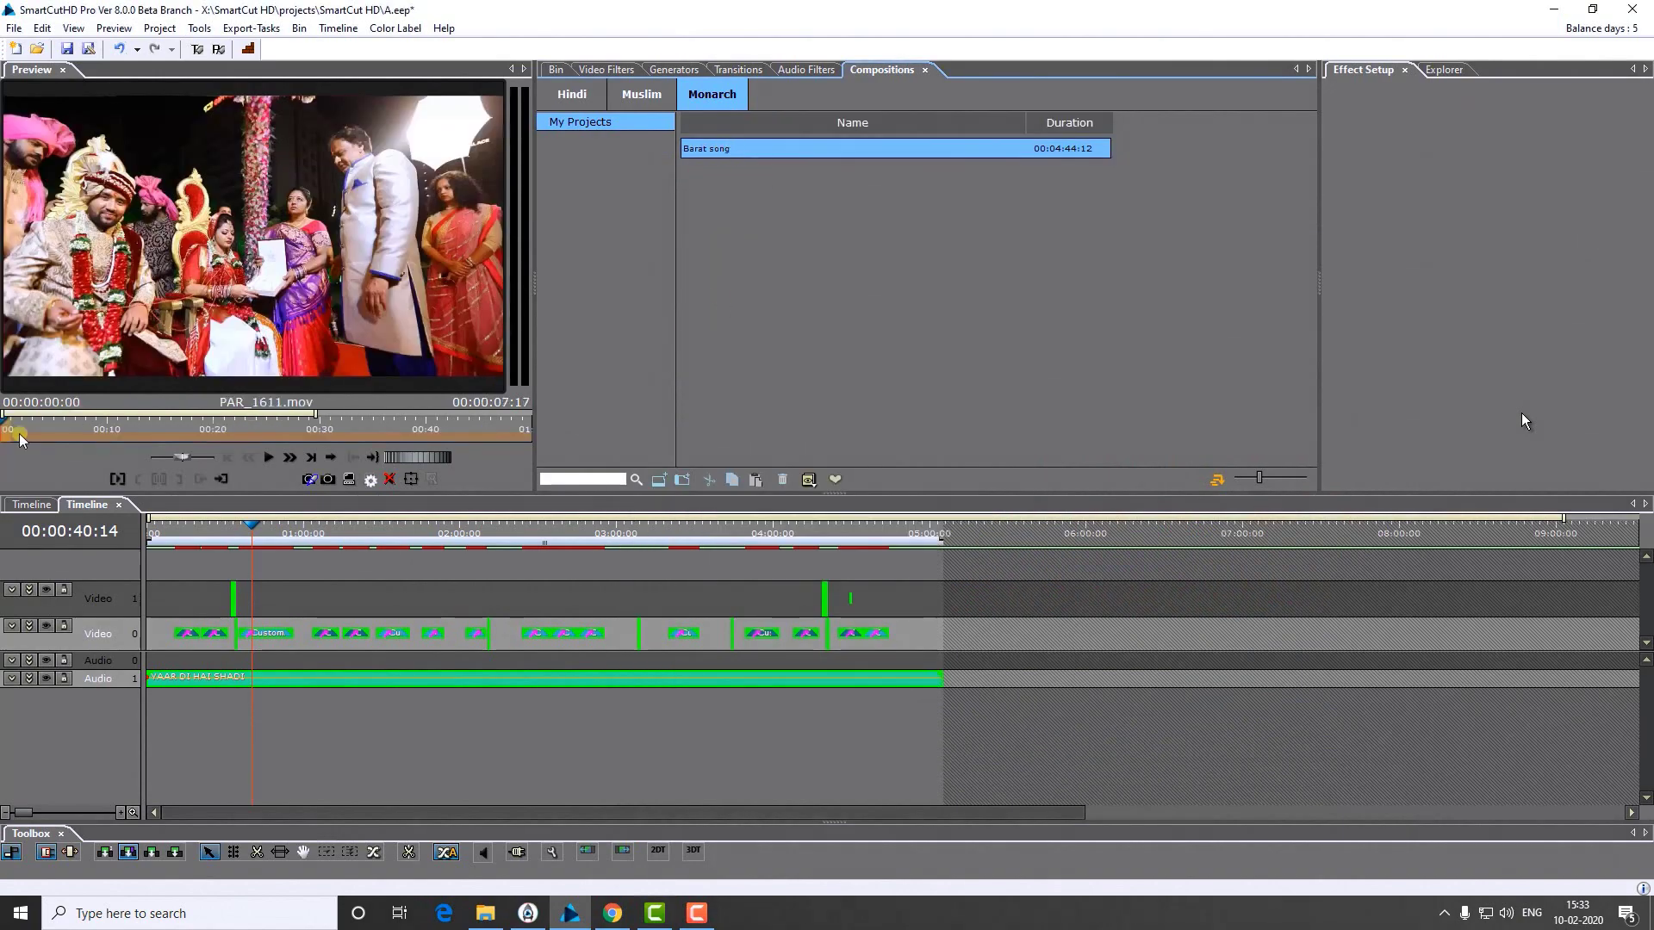
left_click_drag(48, 425, 333, 429)
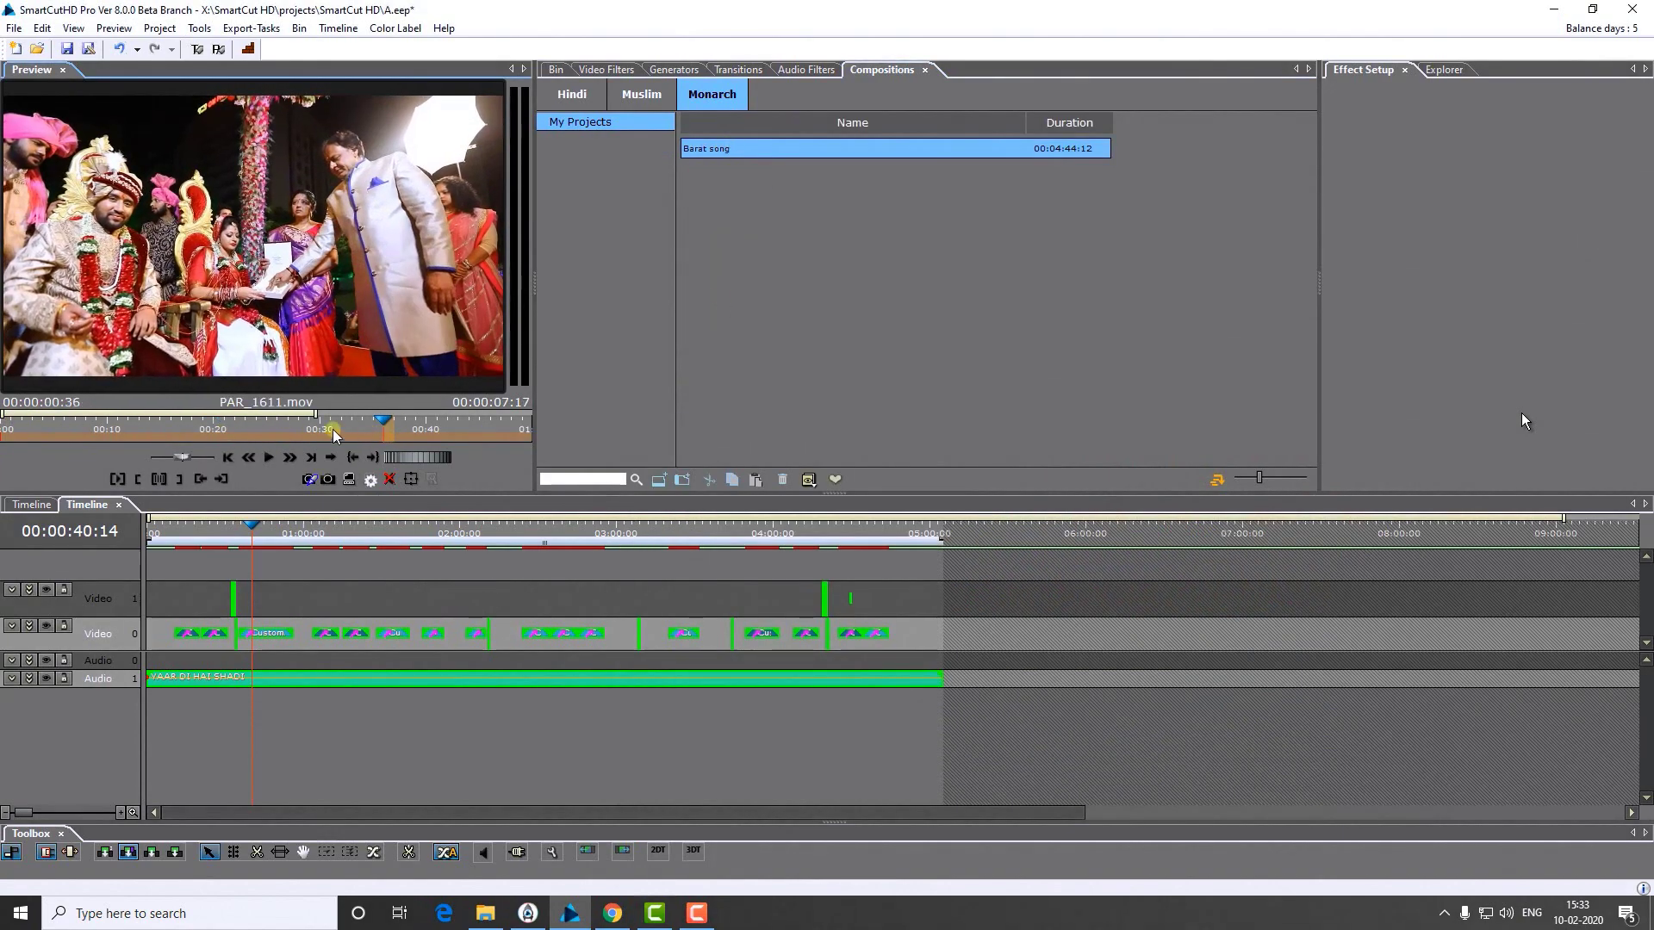
scroll(314, 422, "down", 3)
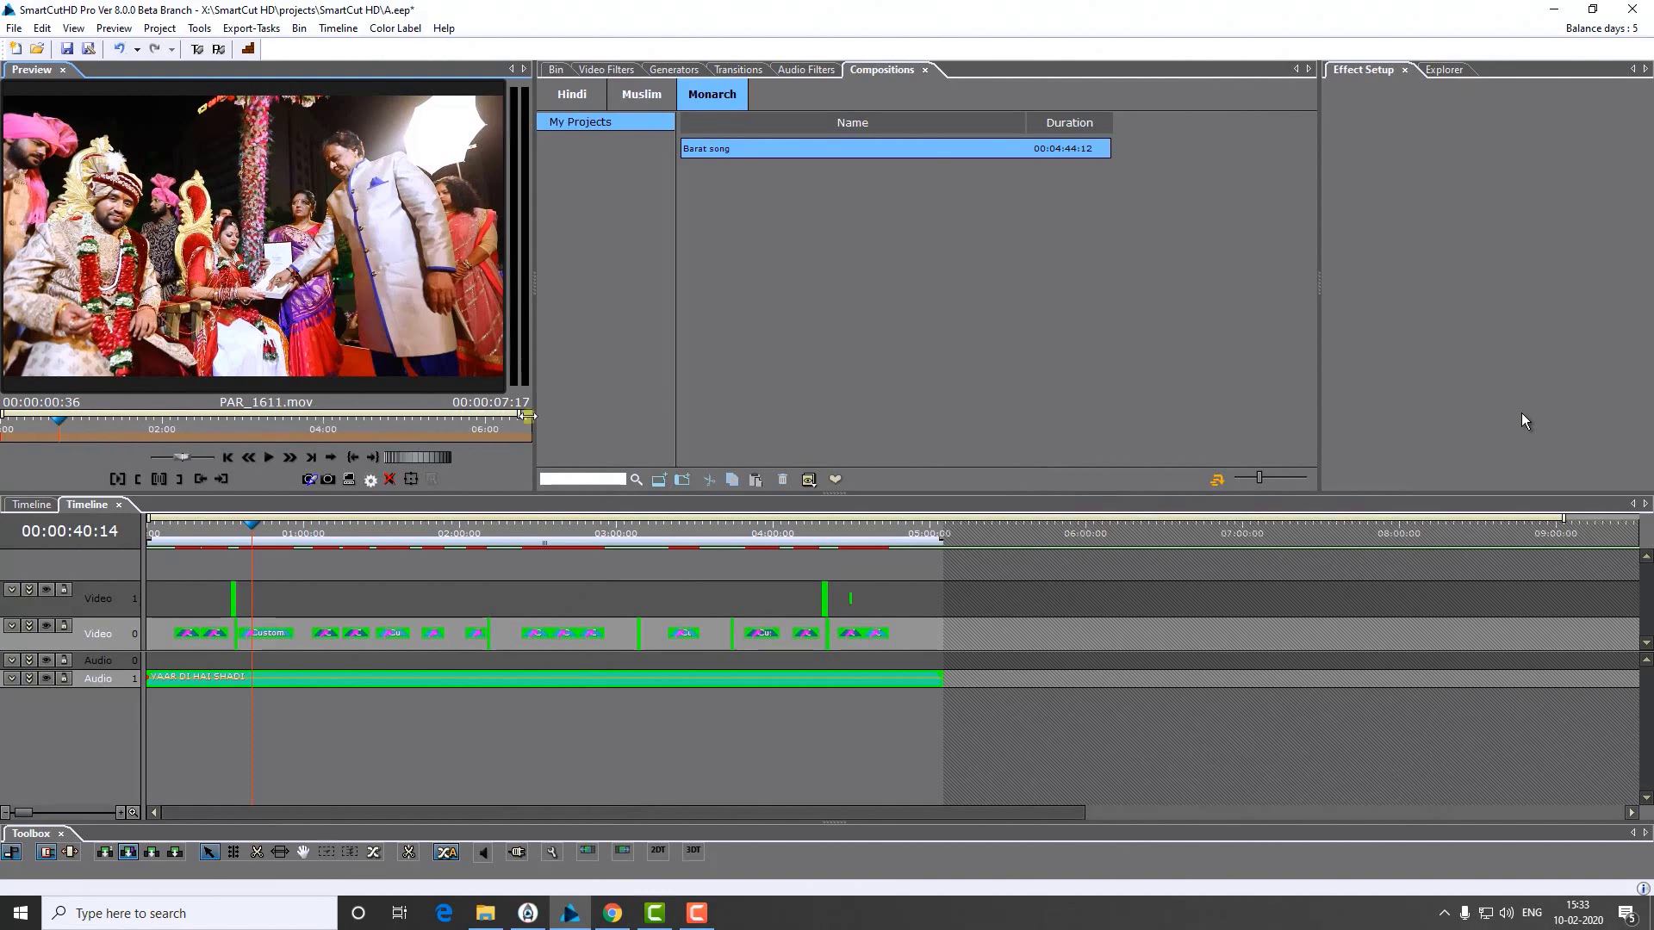
Step: Scrub the PAR_1611.mov reference clip from its start to about 5 seconds
left_click(153, 436)
left_click_drag(152, 436, 429, 427)
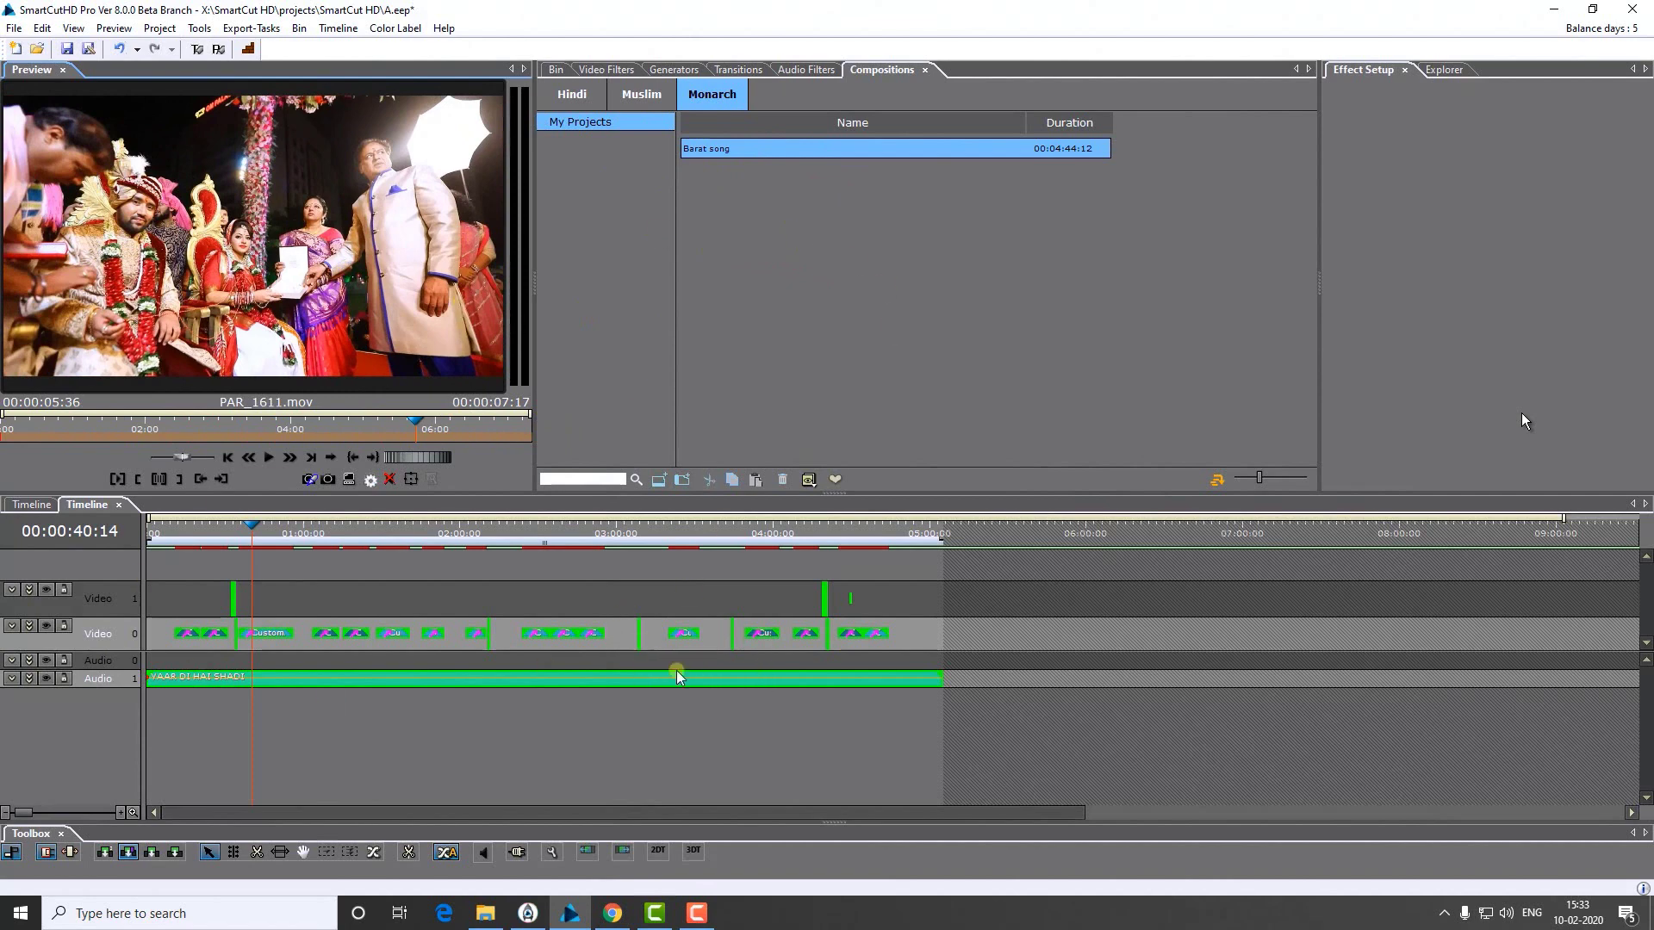
Step: Select every clip on the timeline and set them up as a composition named barat 2 in Monarch's My Projects folder
left_click(627, 639)
left_click(628, 639)
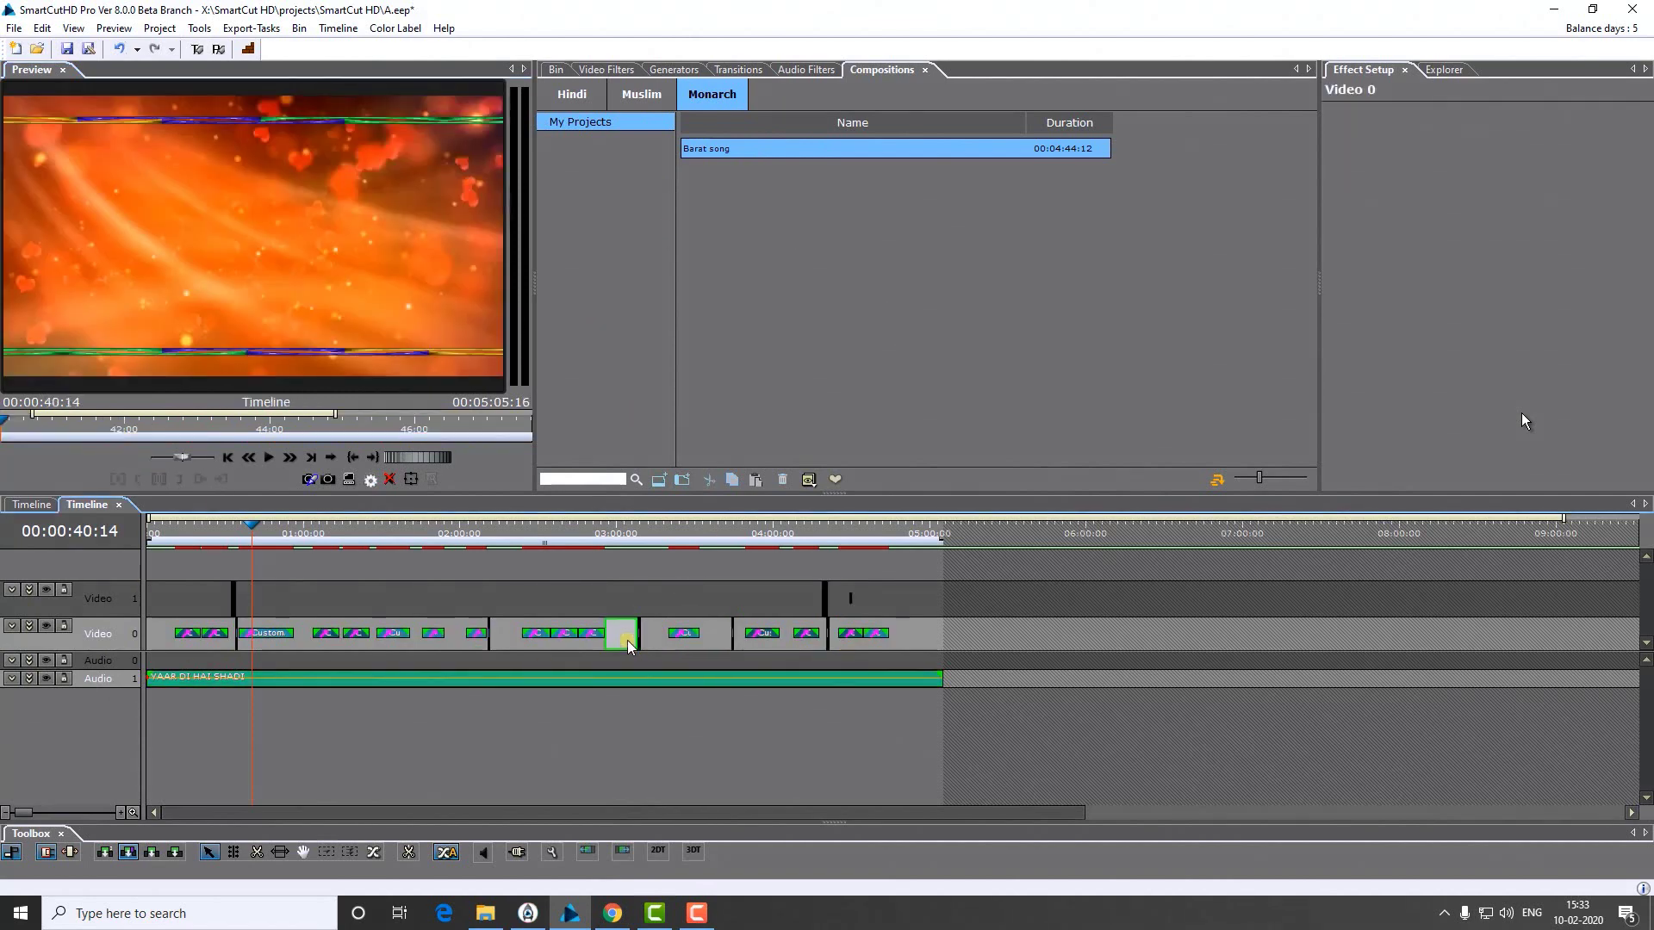
left_click(627, 639)
left_click(637, 677)
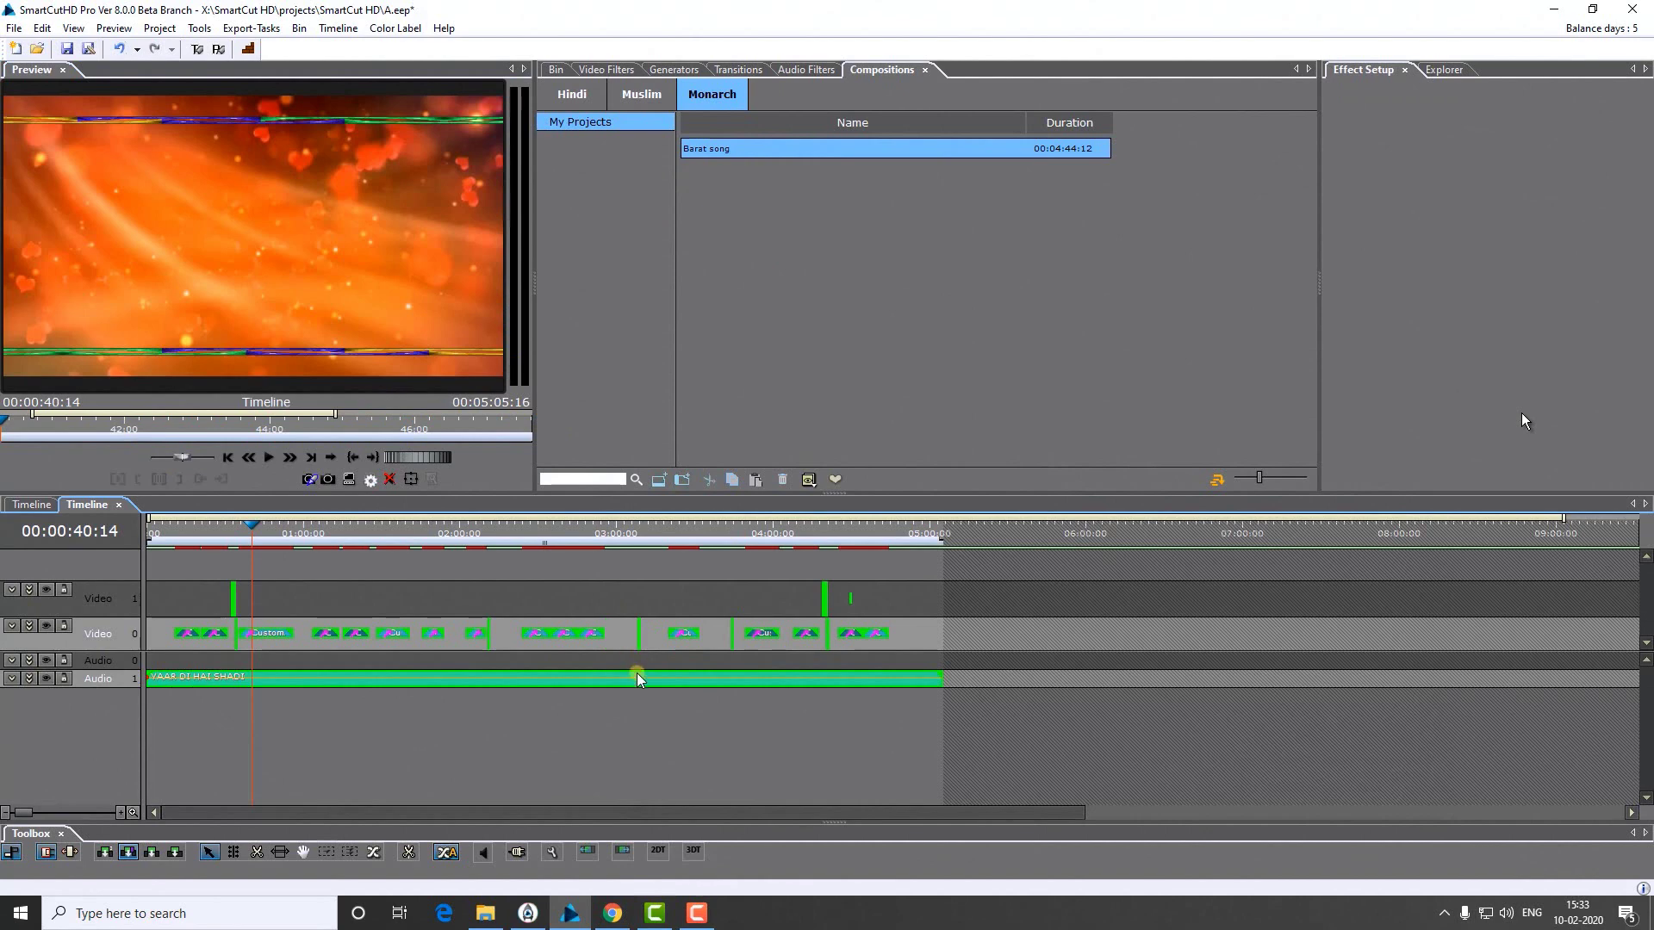
right_click(639, 683)
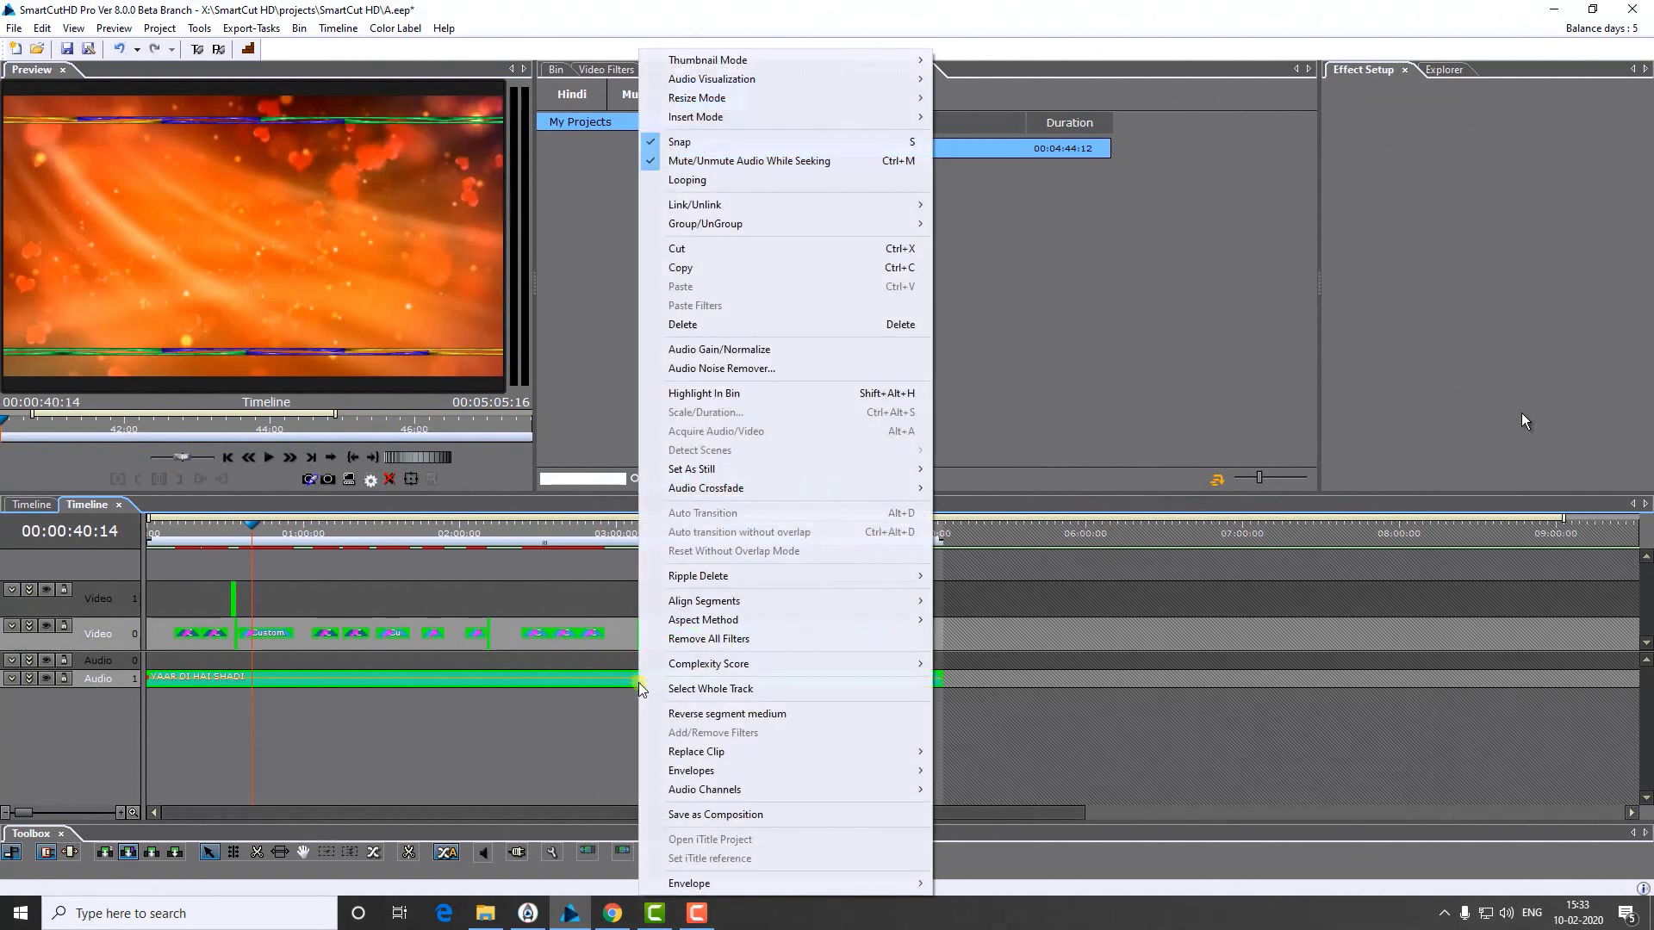
left_click(713, 814)
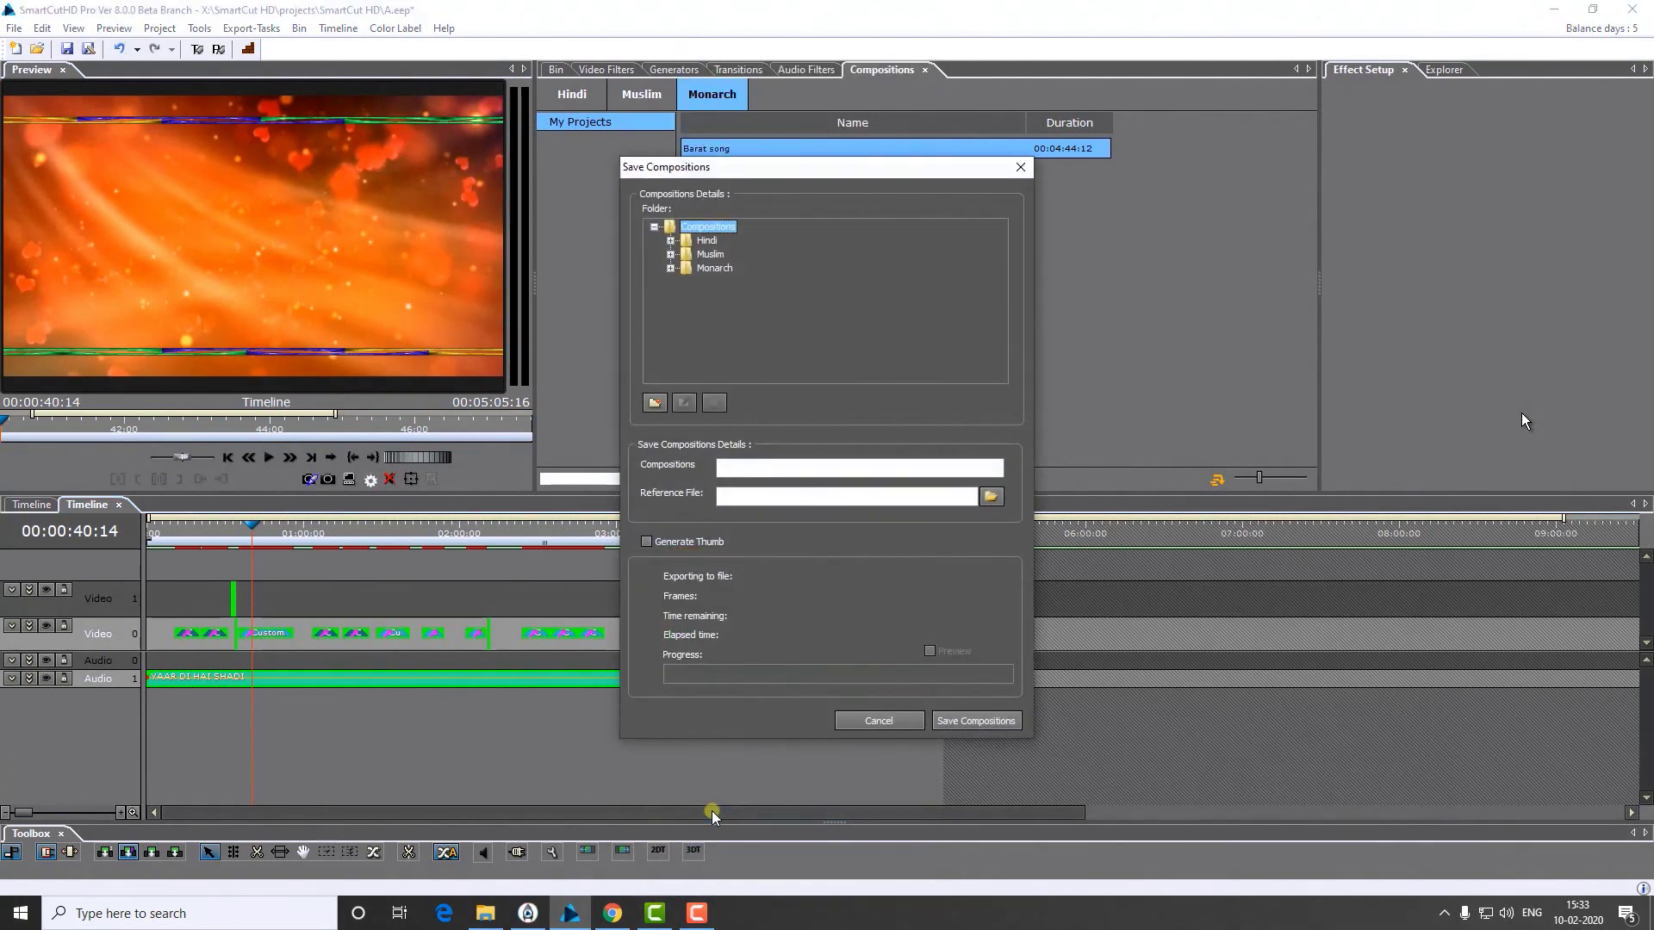
left_click(671, 268)
left_click(732, 282)
left_click(783, 472)
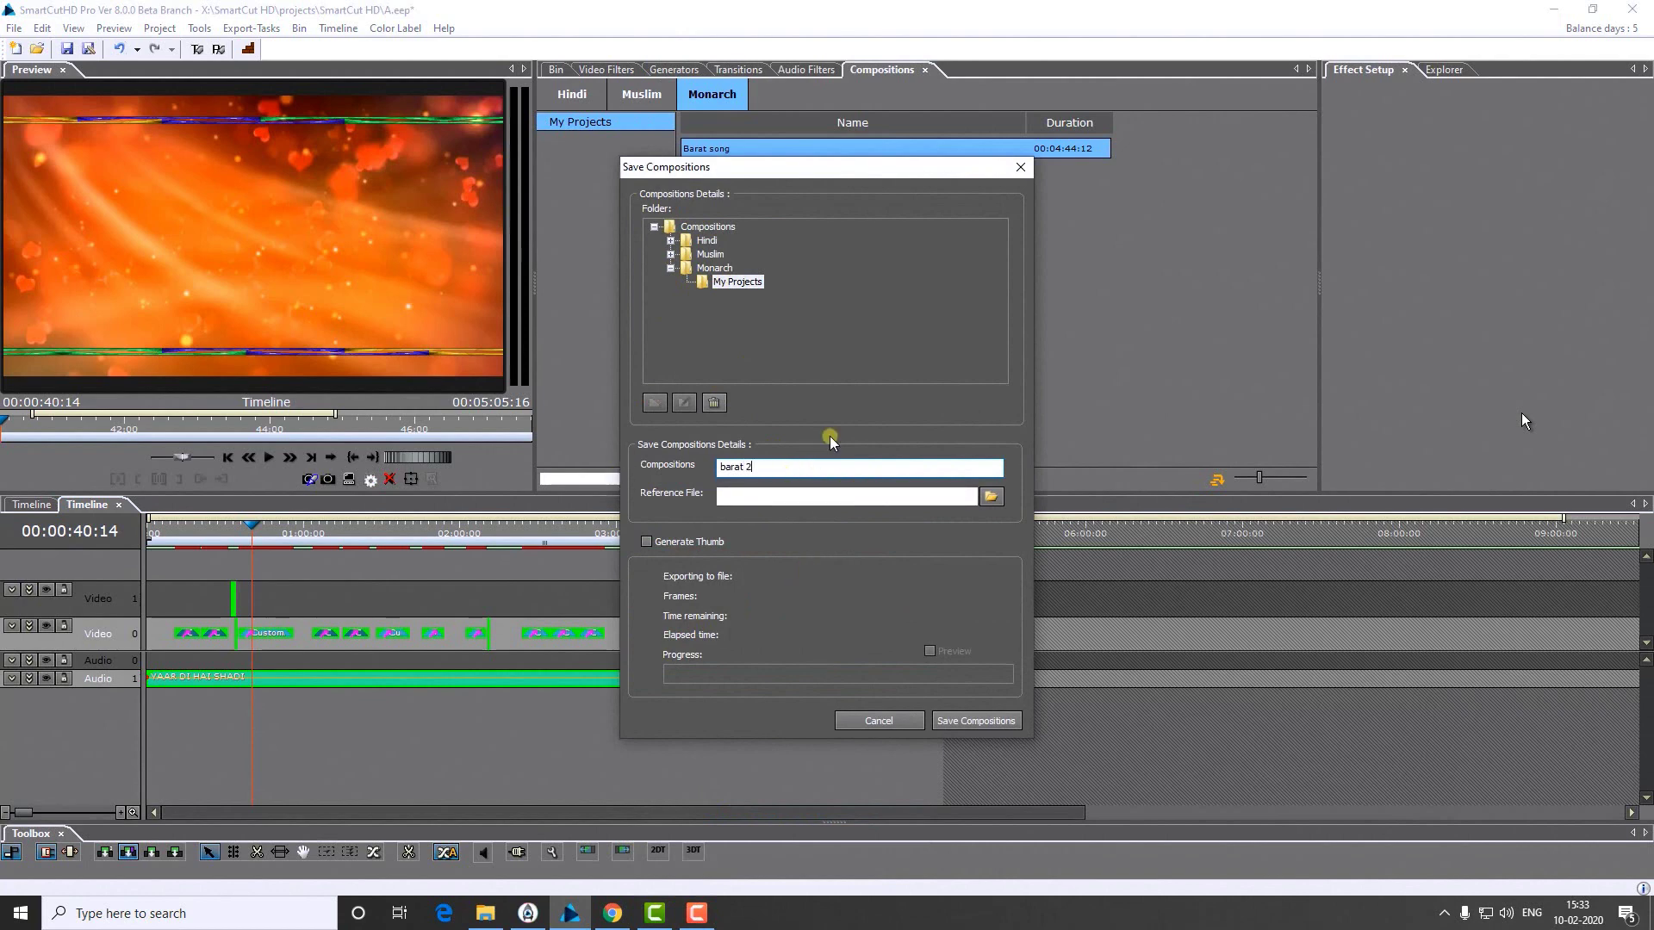
Step: Save the barat 2 composition with Generate Thumb enabled and show the preview while its reference file exports
left_click_drag(849, 174, 1368, 149)
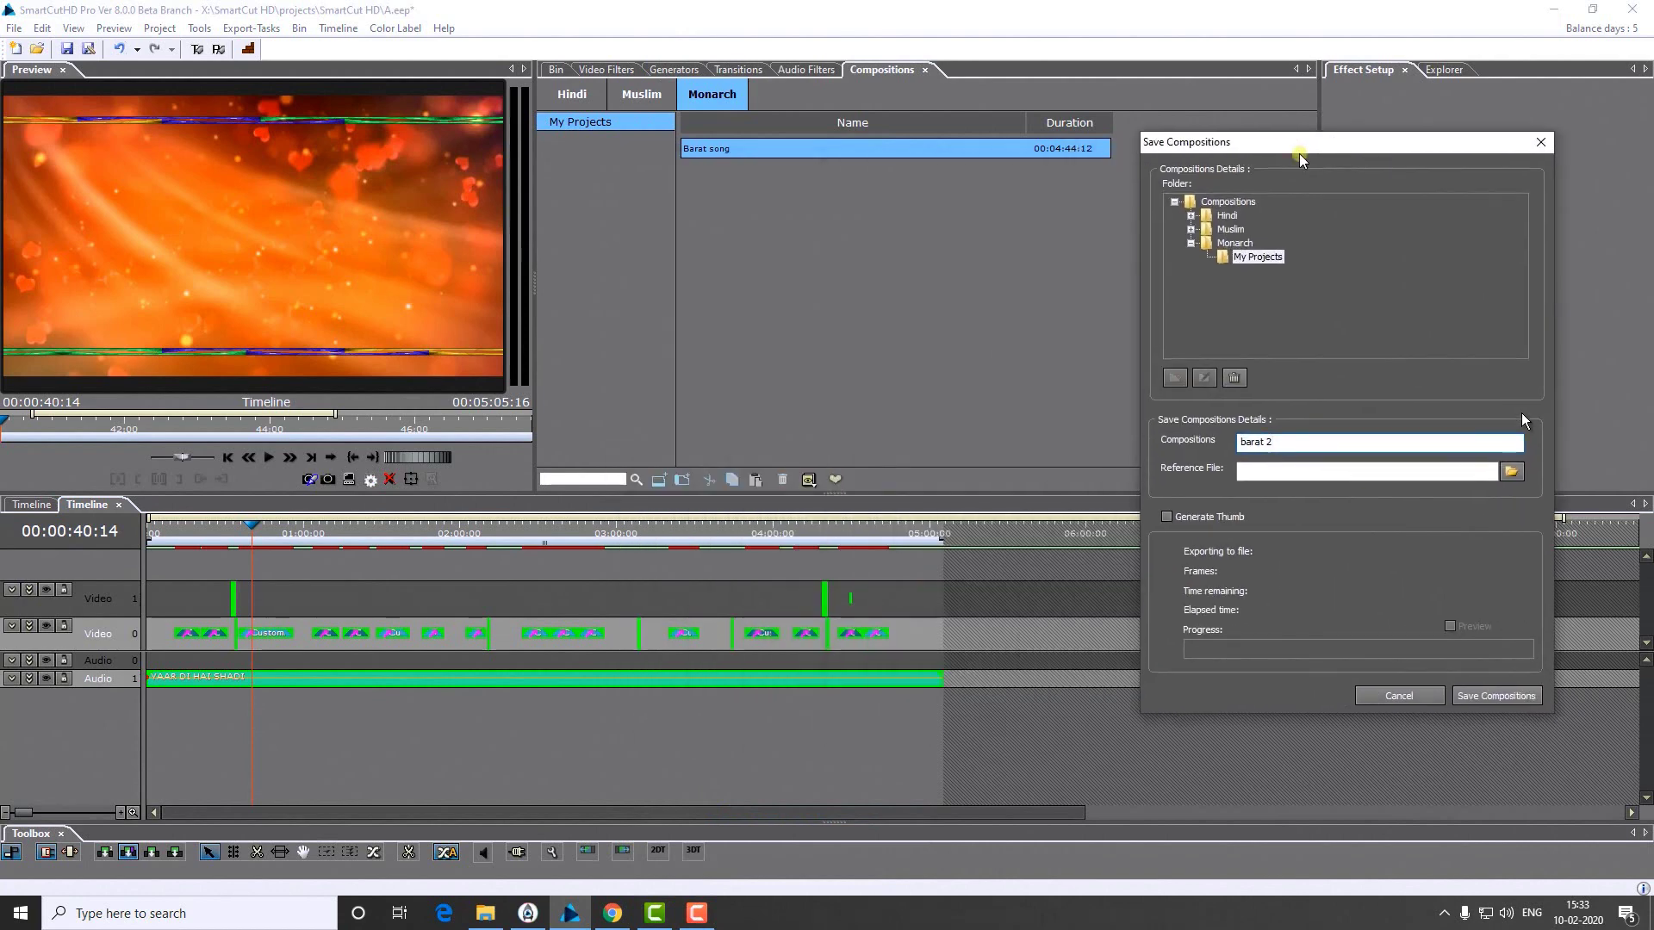
left_click(1195, 517)
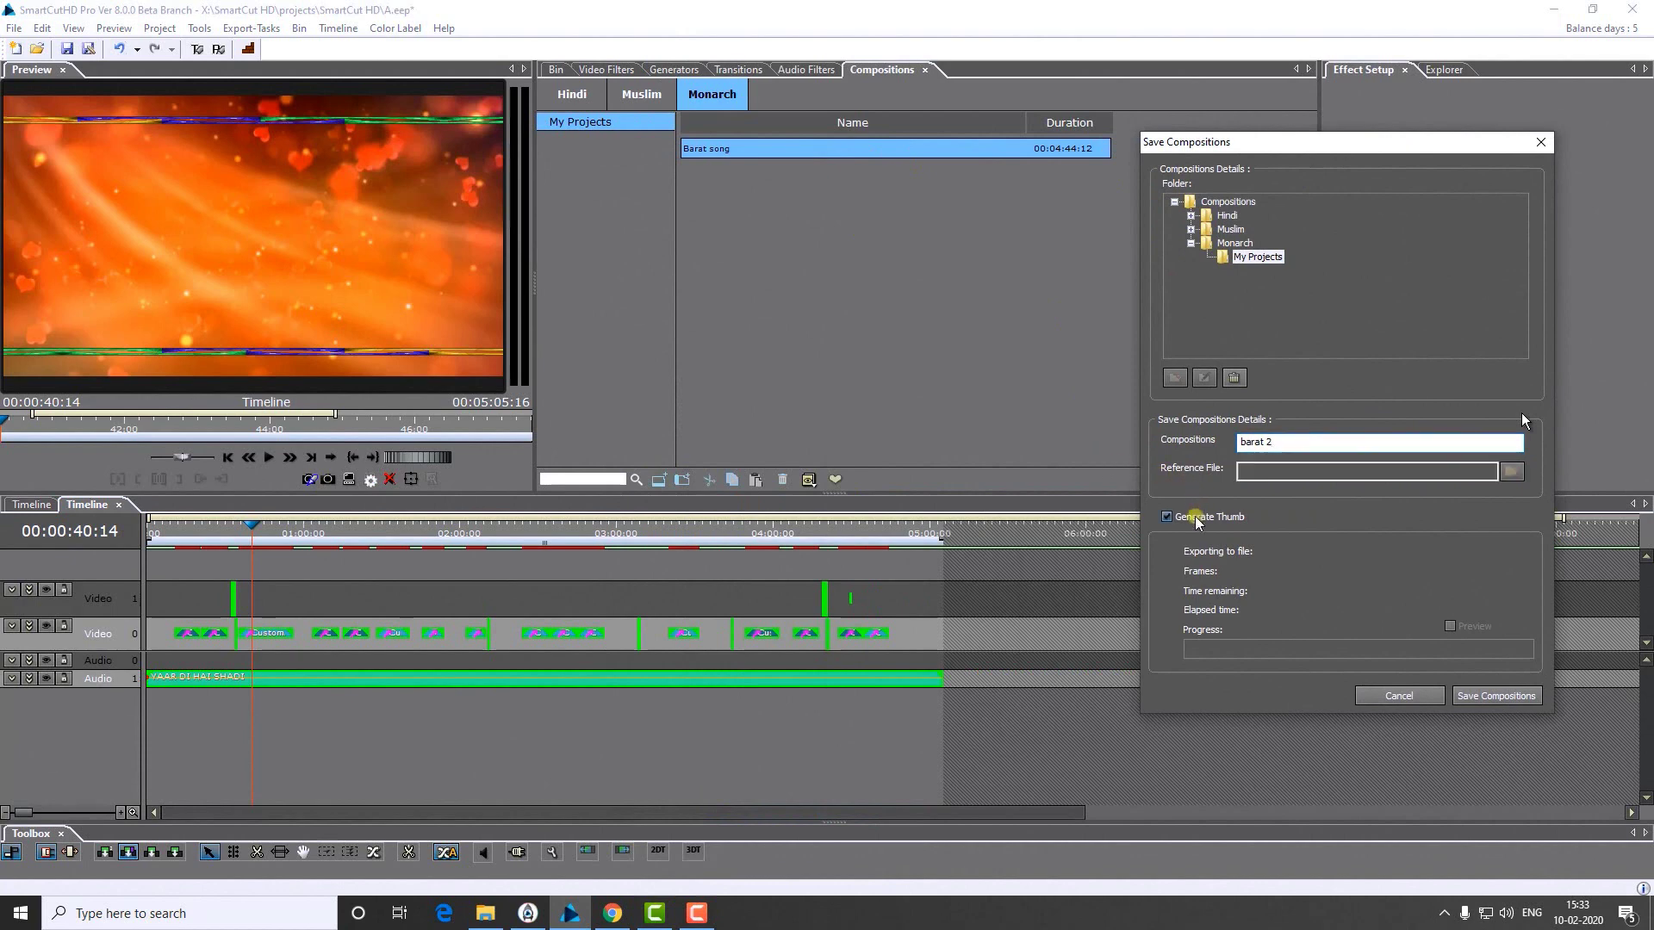
left_click(1507, 697)
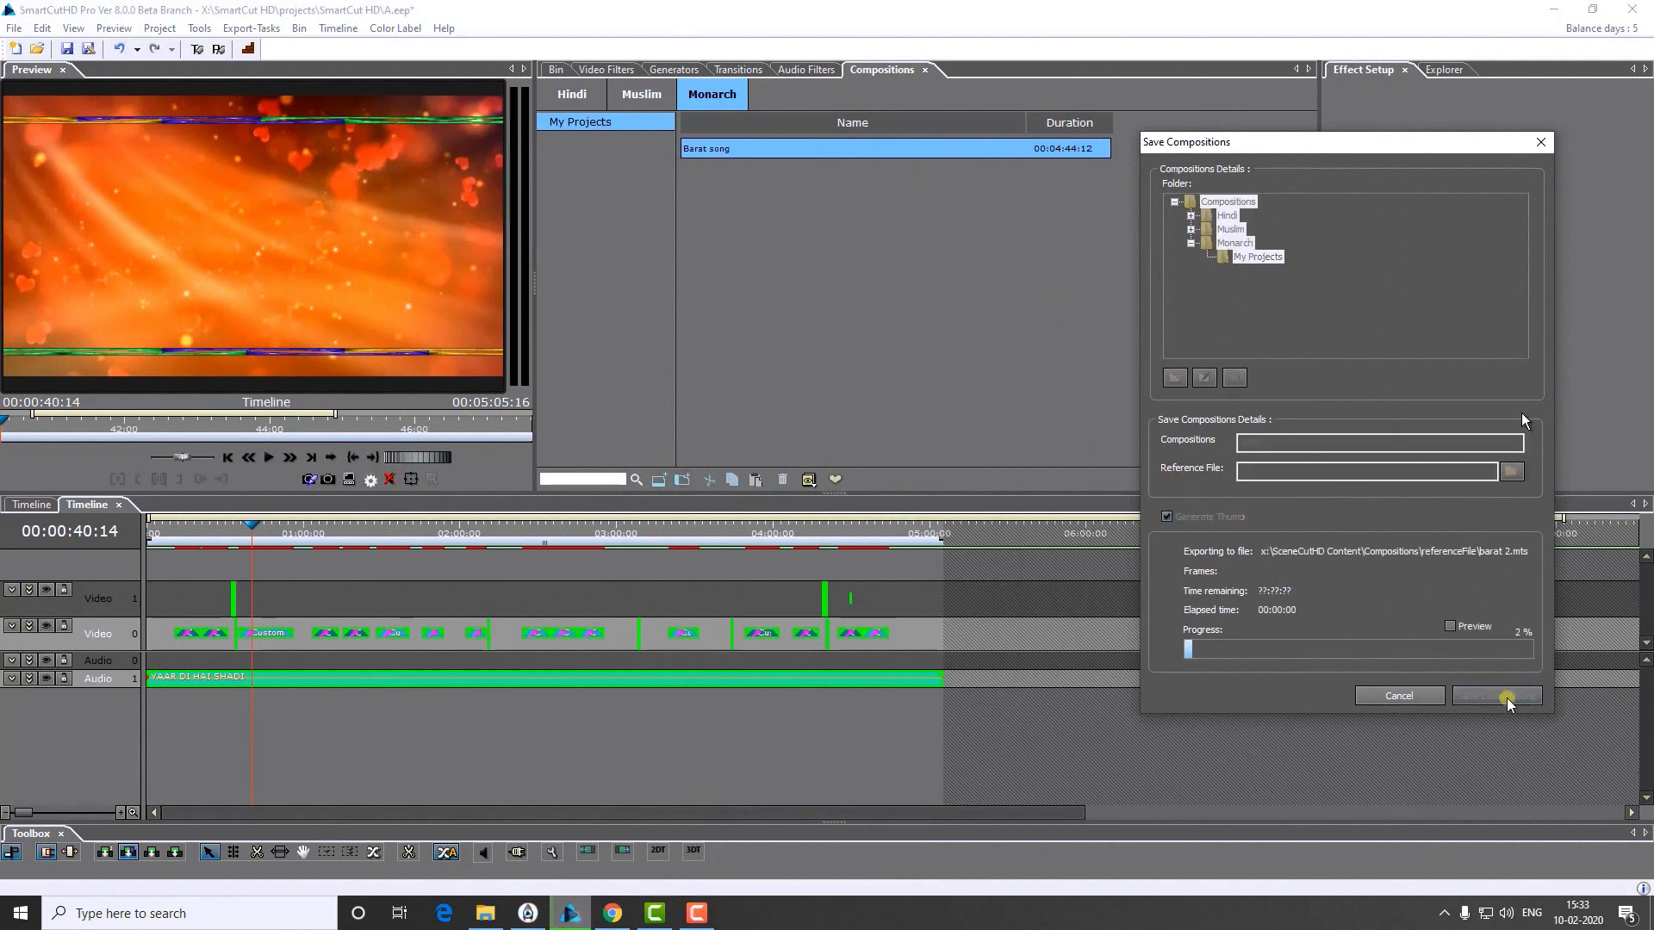
left_click(1450, 626)
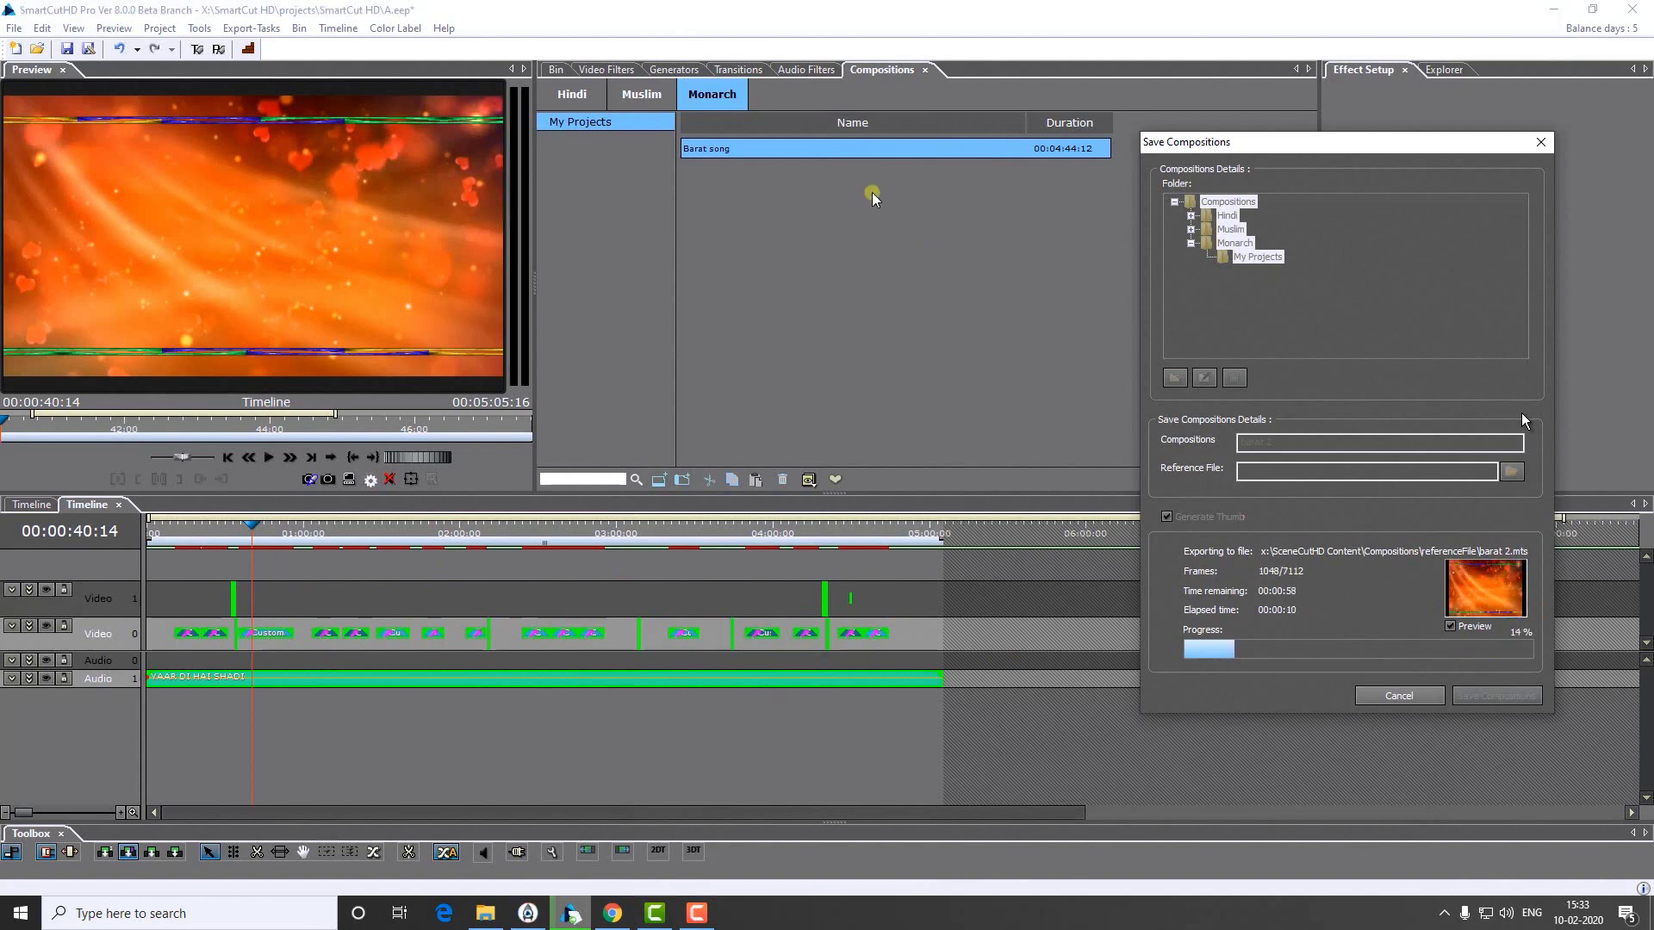
left_click_drag(1346, 144, 1211, 109)
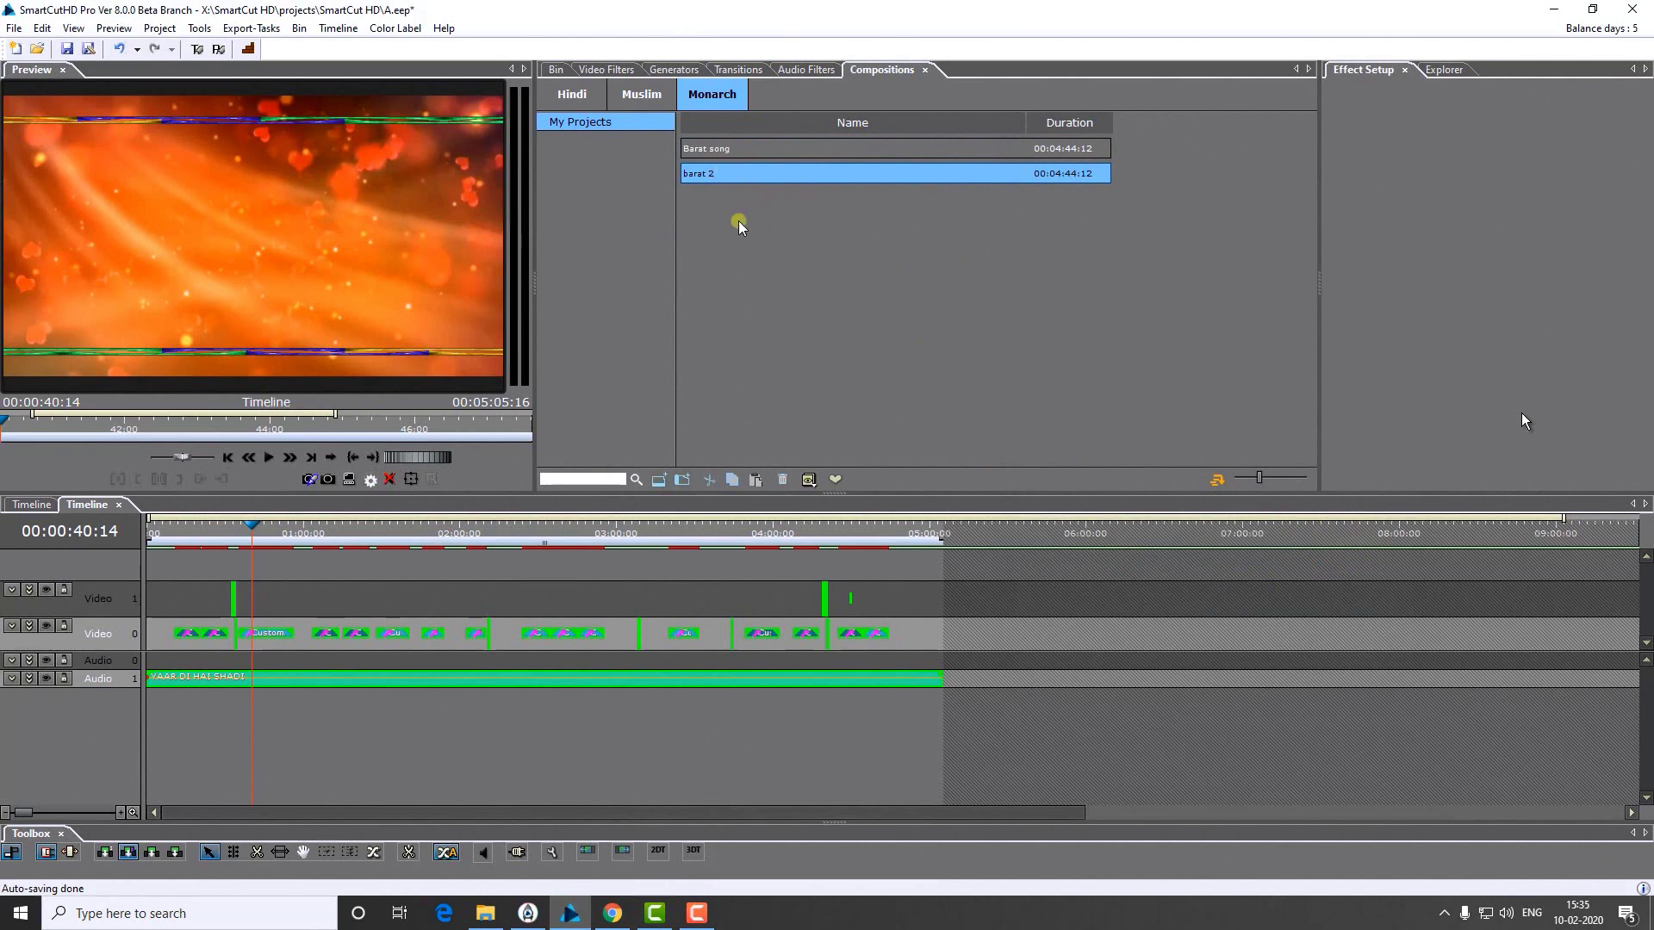
Step: Play the barat 2 composition's reference clip, fit its full length in the preview ruler, and jump to about 1:40
double_click(708, 175)
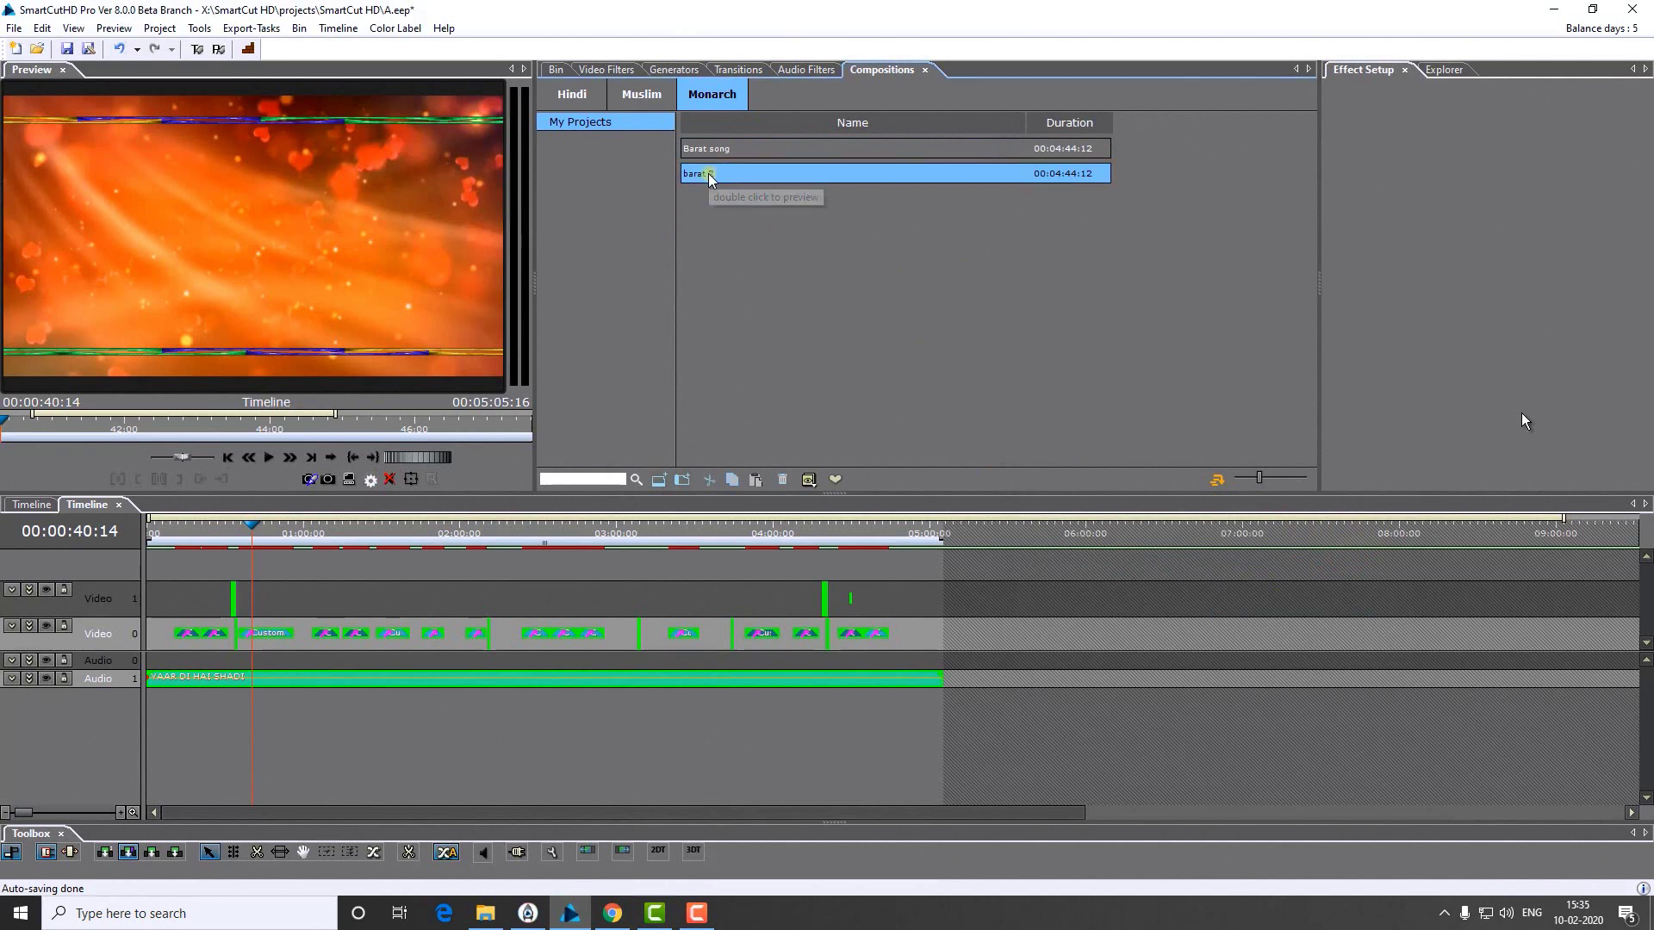
left_click(269, 457)
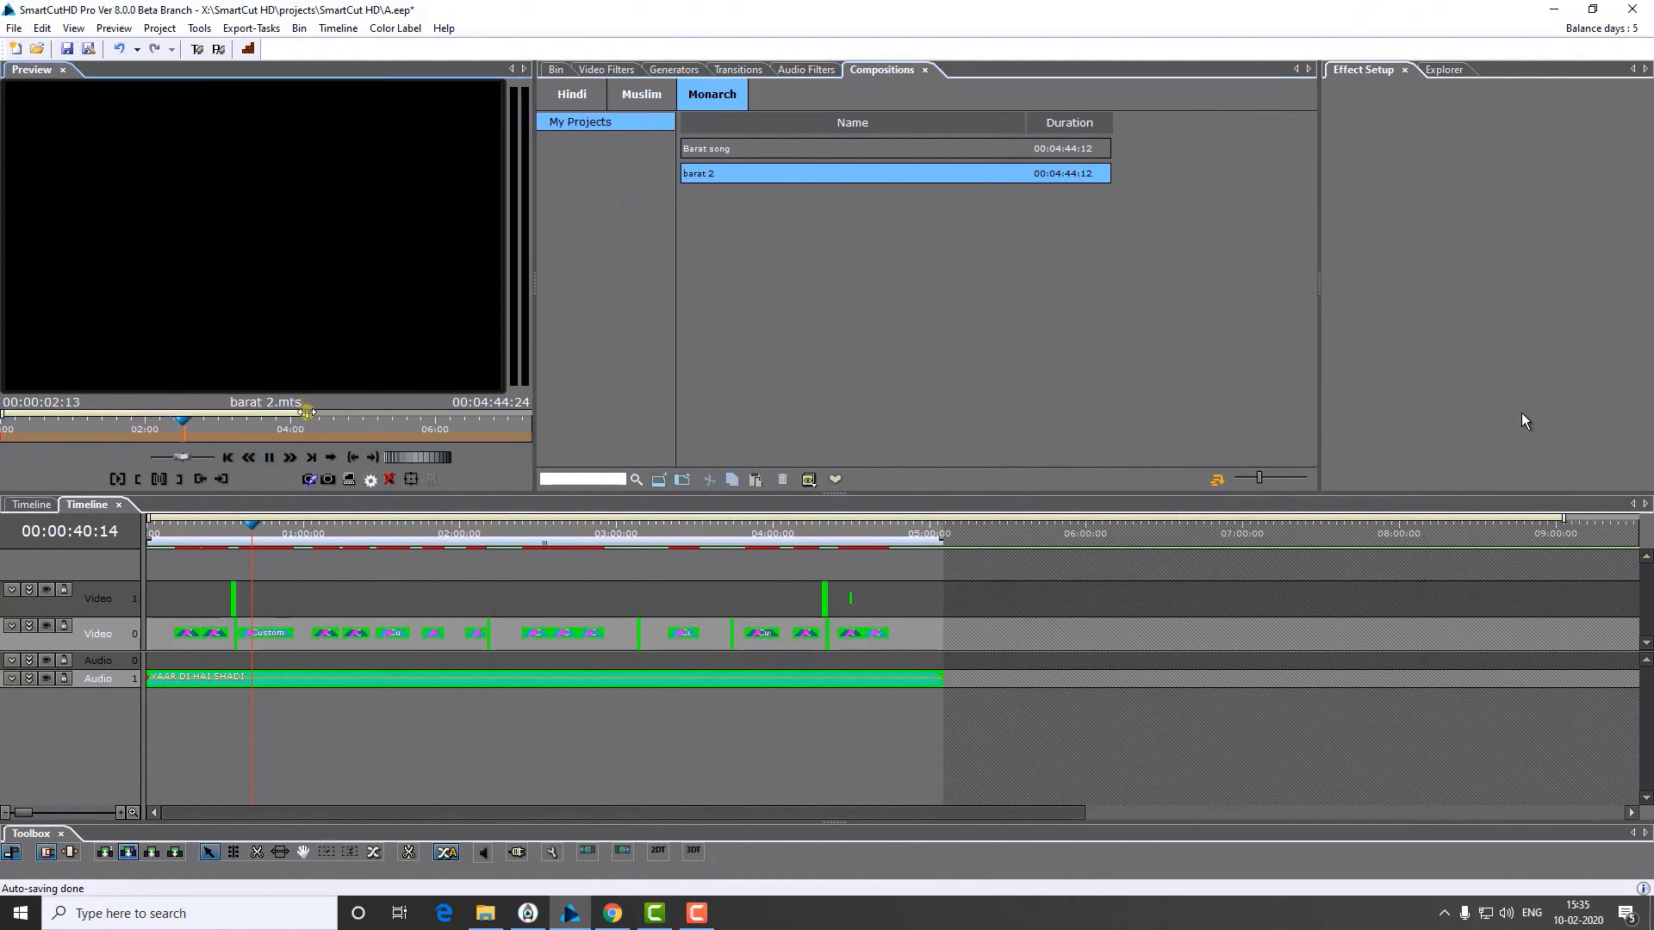
left_click_drag(306, 414, 563, 407)
left_click(177, 427)
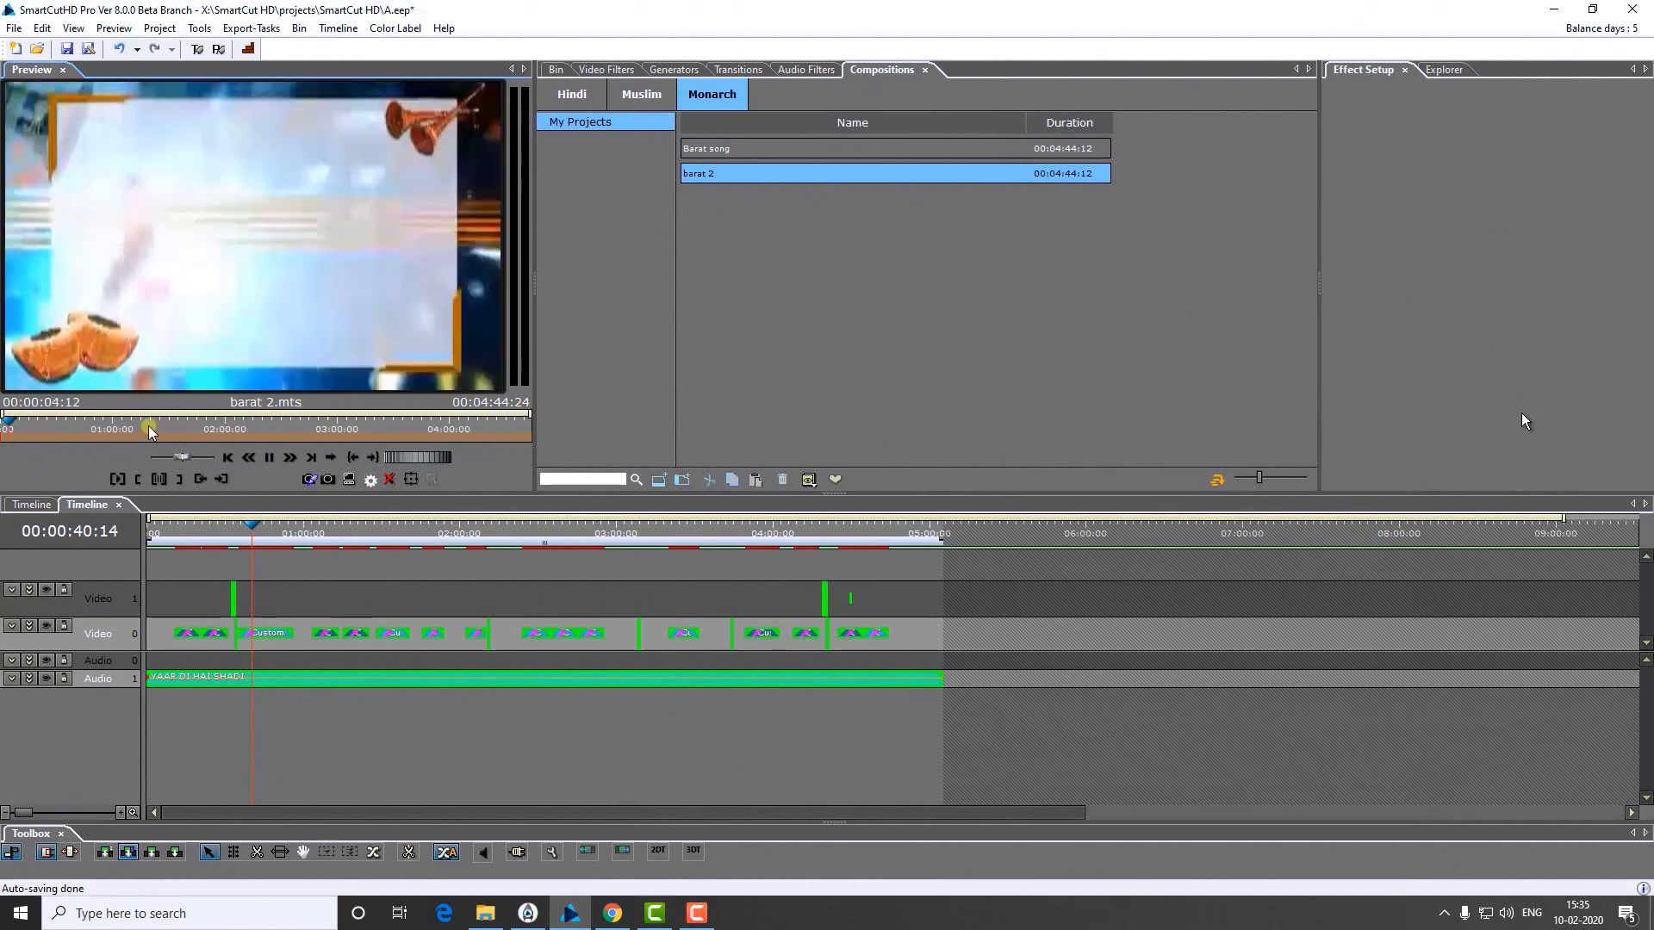
left_click(255, 454)
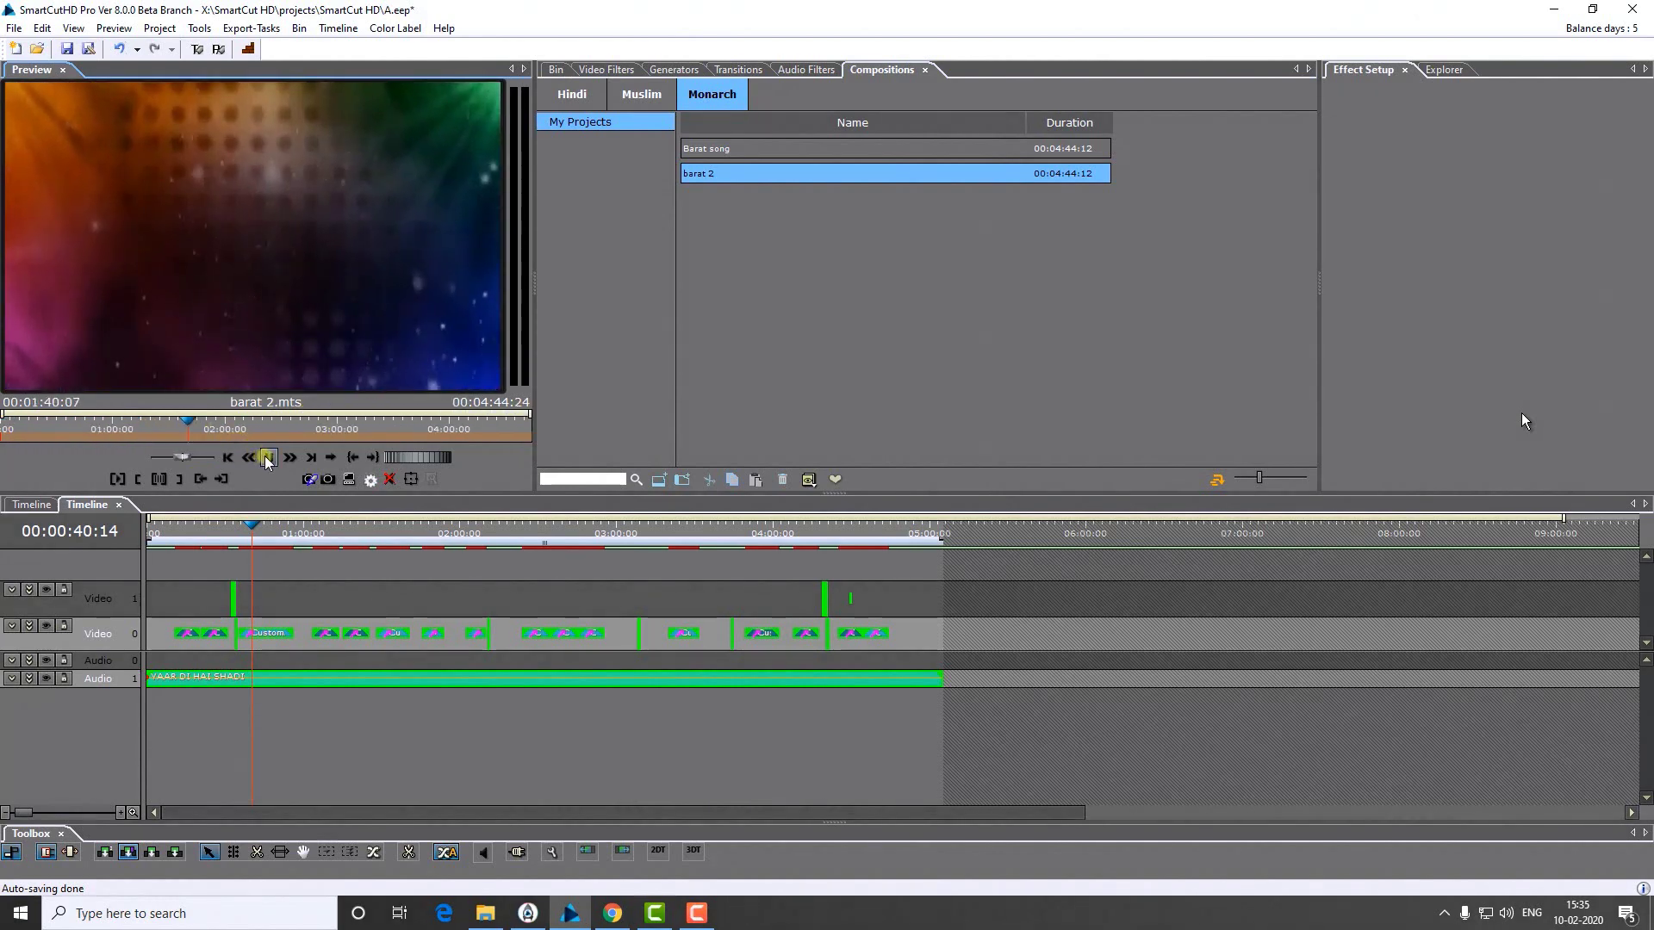